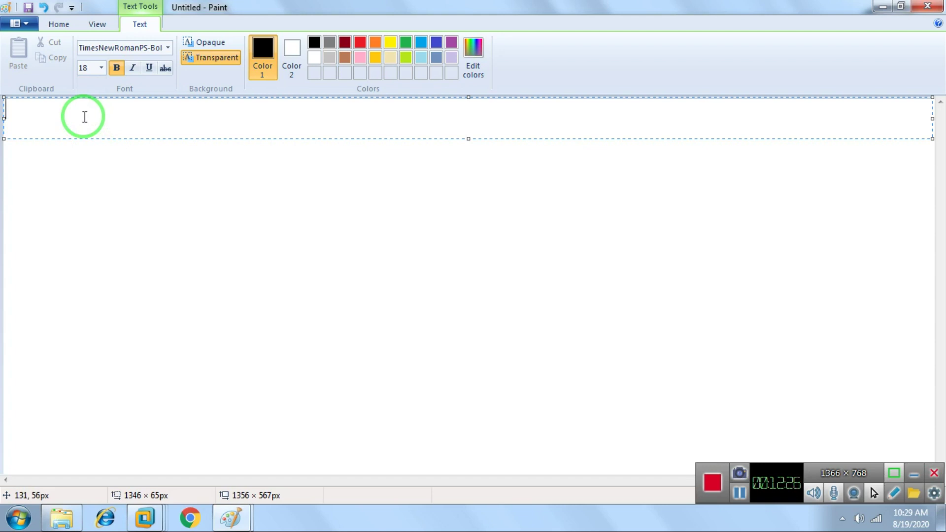
Type the bold heading 'Software Settings Node' at the top of the canvas, fixing the 'Nio' typo.
type("Software Setting")
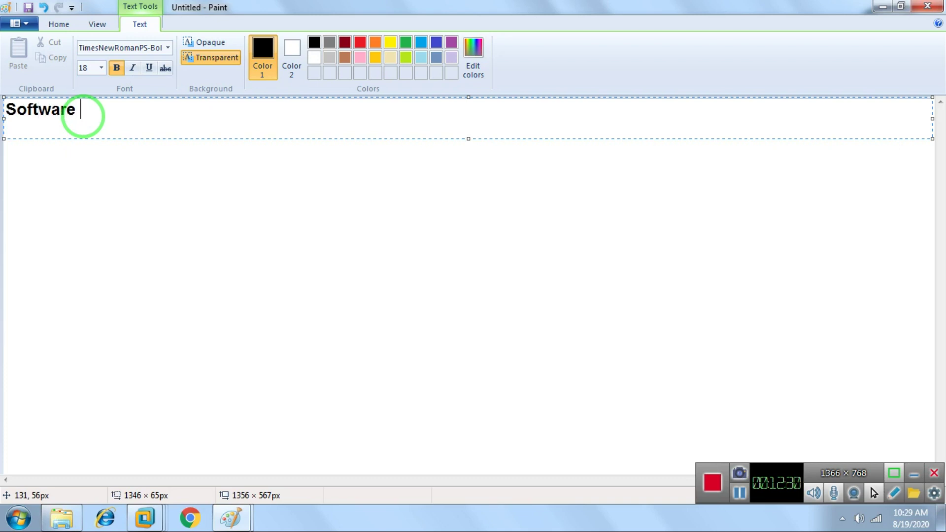
type("s")
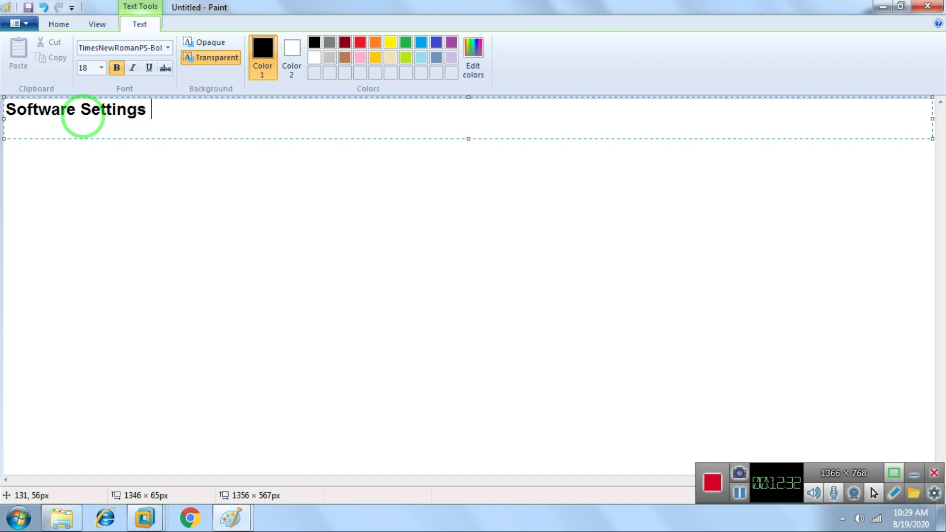
type(" Nio")
key("BackSpace")
key("BackSpace")
type("ode")
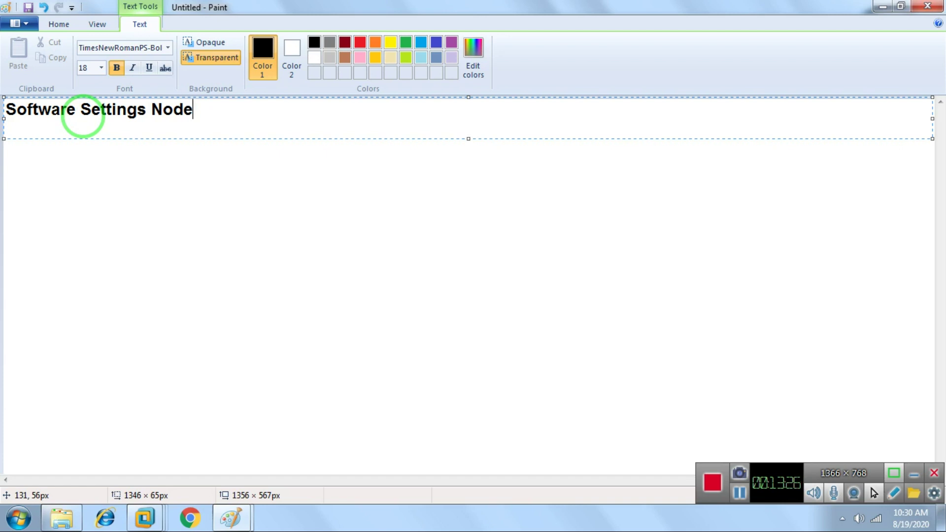
Add 'Windows Settings Node' on a new line beneath the heading.
key("Return")
type("Windows Seti")
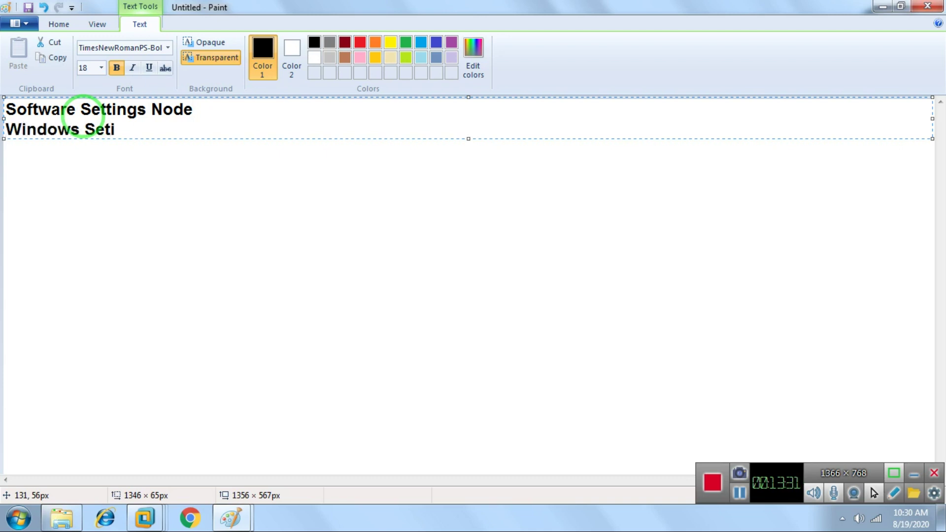
key("BackSpace")
type("ttings Node")
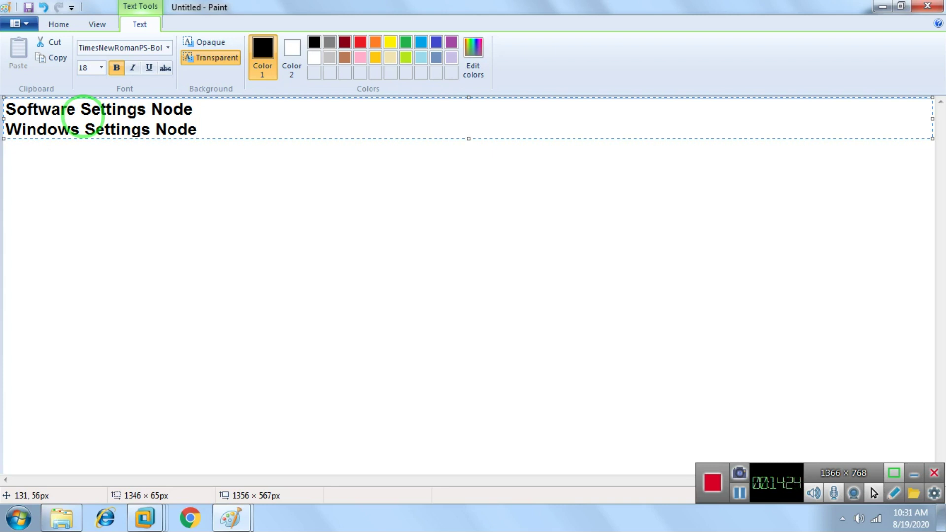
Add 'Scripts Node' and 'Administrative Templates Node' as the third and fourth lines, correcting typos.
key("Return")
type("Scripts")
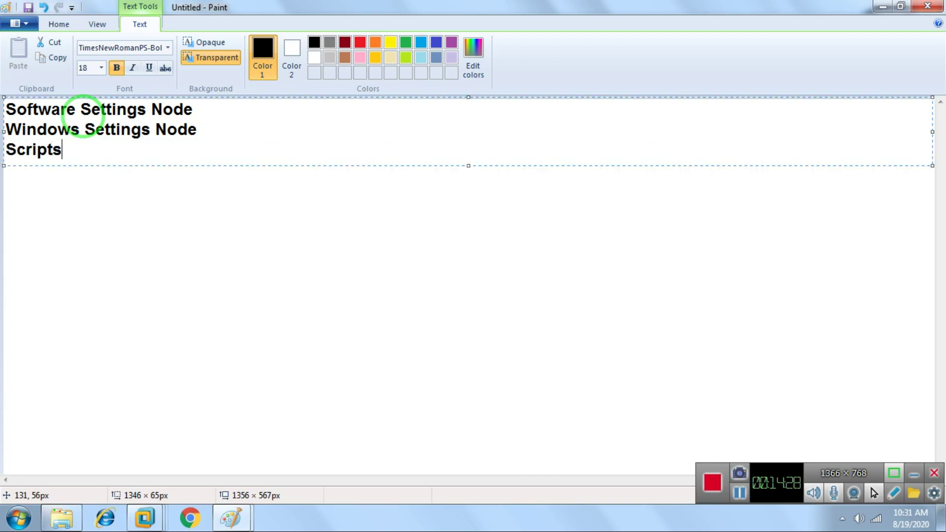
type(" Node")
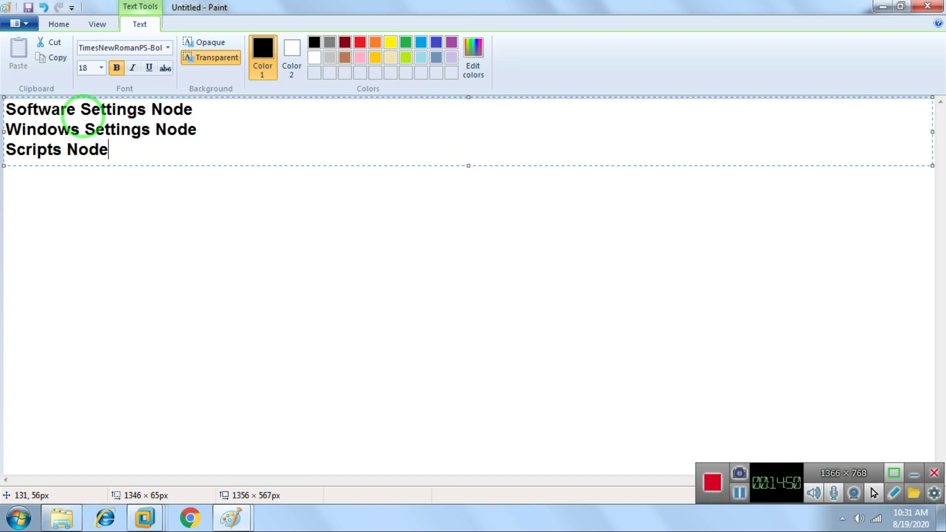
key("Return")
type("Administrativr")
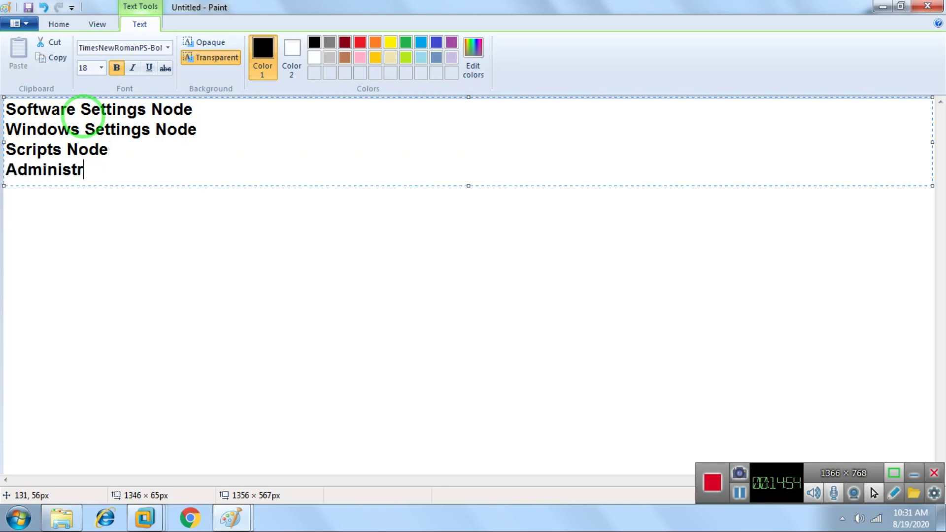
key("BackSpace")
key("BackSpace")
type("e TEmplate")
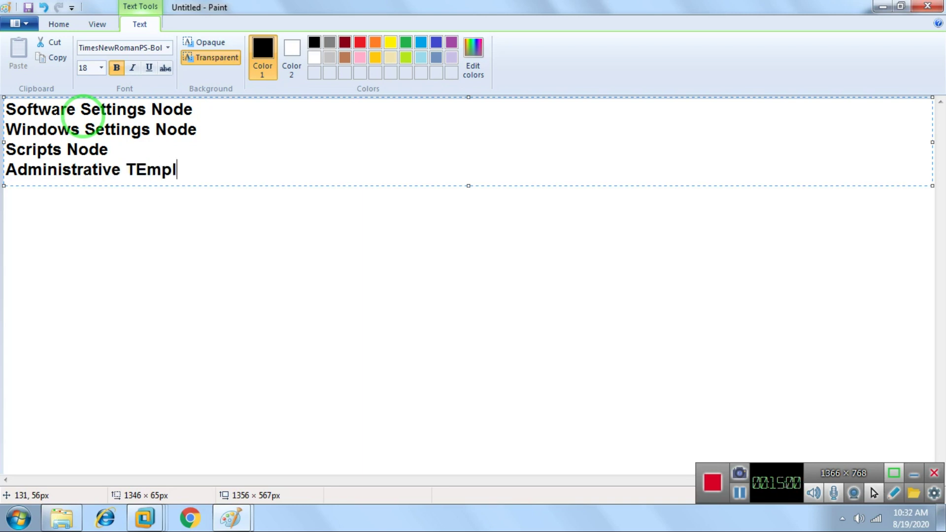
key("BackSpace")
key("BackSpace")
key("BackSpace")
key("BackSpace")
key("BackSpace")
key("BackSpace")
key("BackSpace")
type("emplt")
key("BackSpace")
type("a")
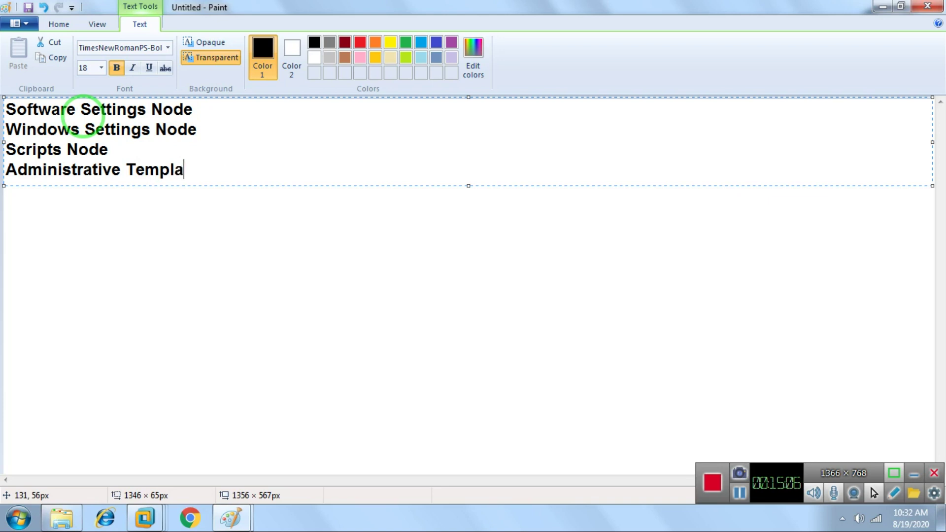
type("tes Node")
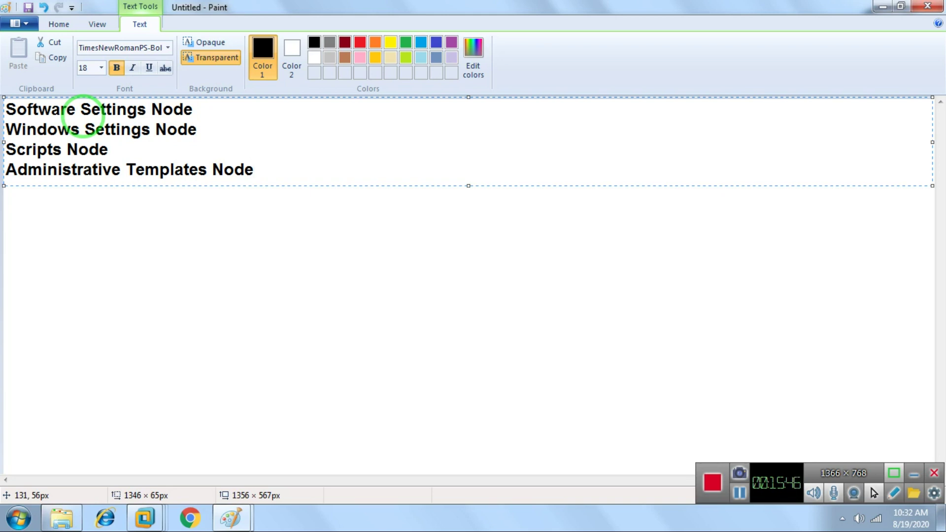
Add the heading 'Gpo Tools:-' after a blank line below the node list.
key("Return")
key("Return")
type("Gp")
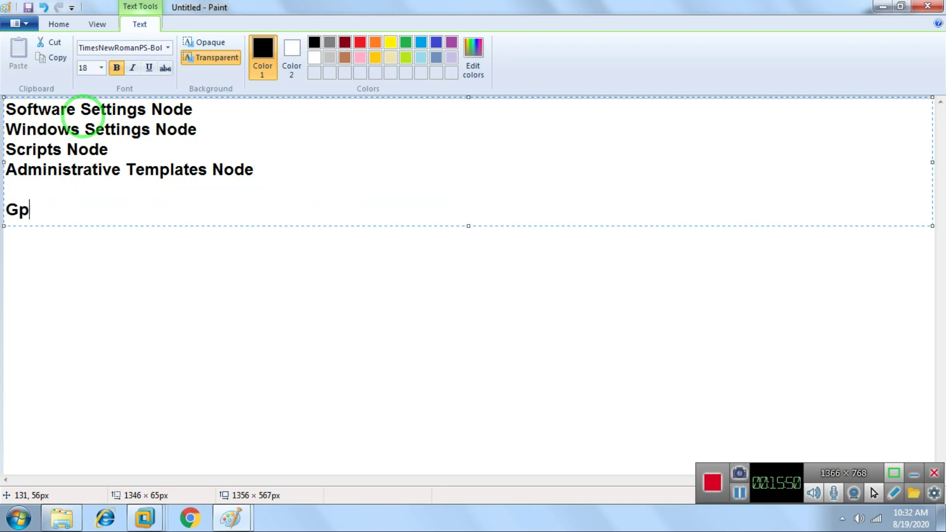
type("o Too;ld")
key("BackSpace")
key("BackSpace")
key("BackSpace")
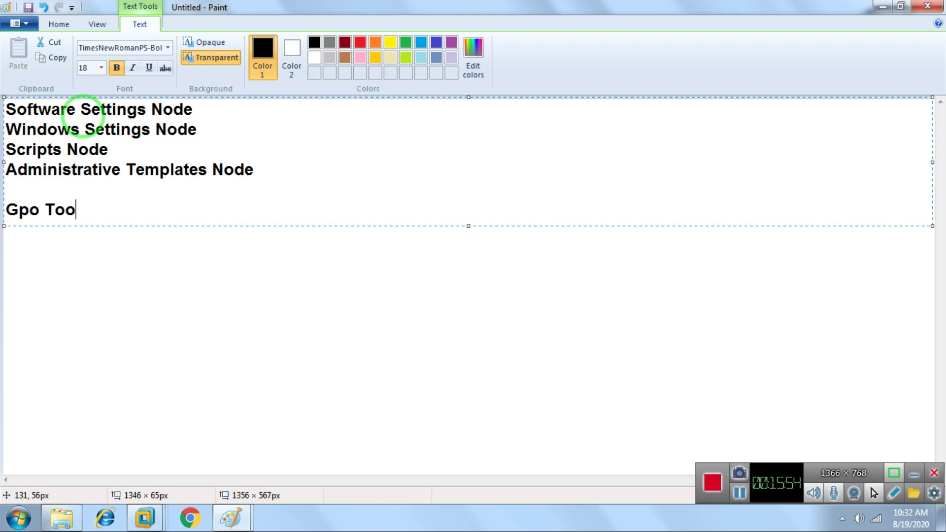
type("ls:-")
Add the indented first item '1. Gpupdate' under the Gpo Tools heading.
key("Return")
key("Tab")
key("Up")
key("Down")
type("1.")
type("Gpupfa")
key("BackSpace")
key("BackSpace")
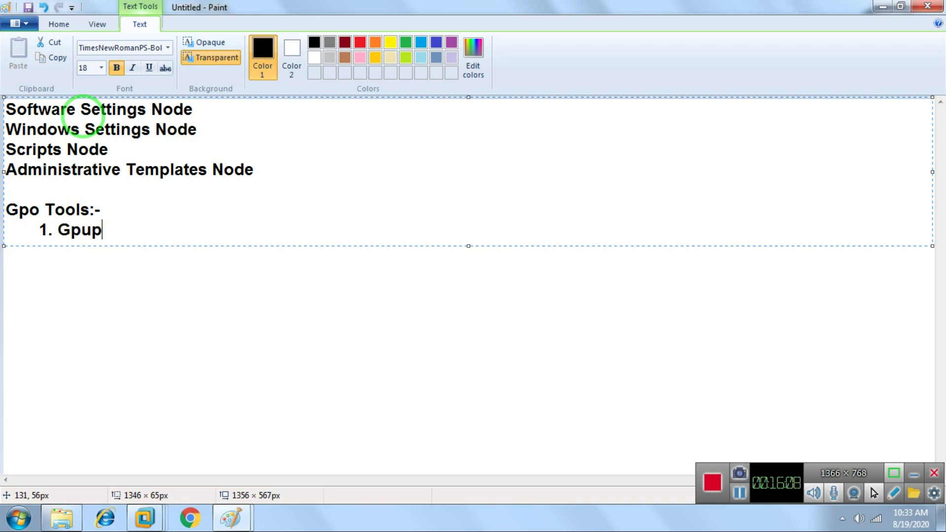
type("date")
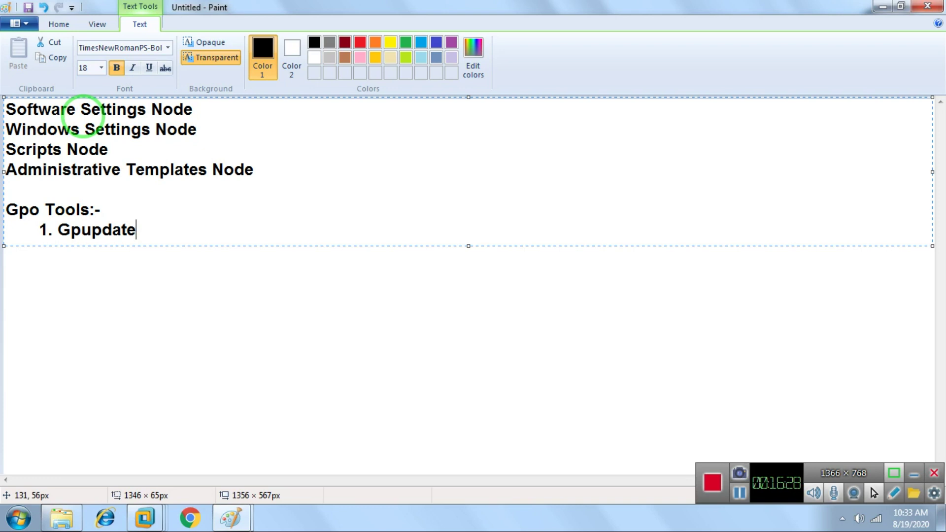
Add indented items '2. Gpupdate /Force' and '3. Gpresult' to the Gpo Tools list.
key("Return")
key("Tab")
type("2. Gpupdate ")
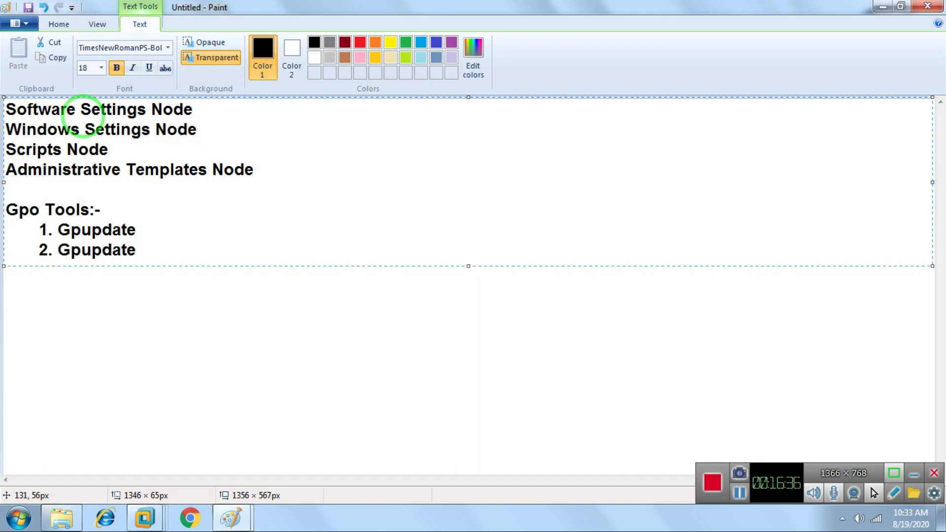
type("/Force")
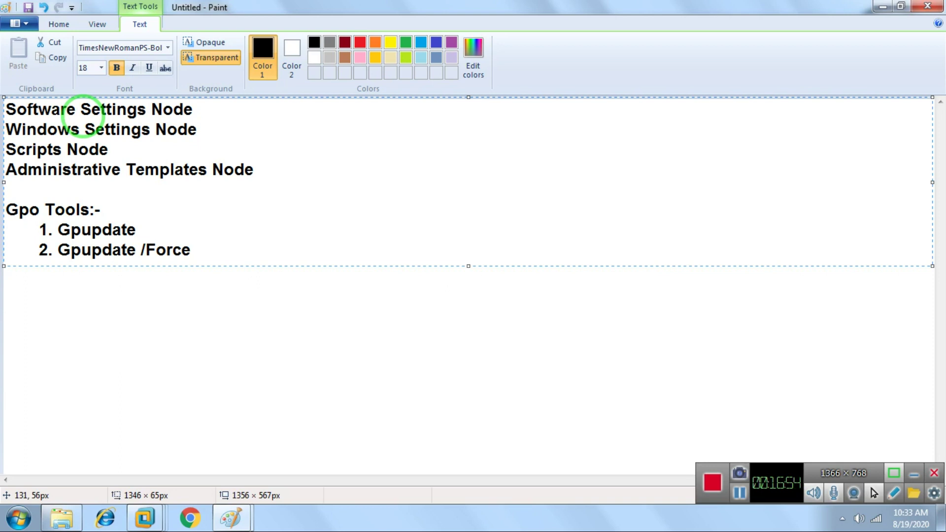
key("Return")
key("Tab")
type("3. Gpresult")
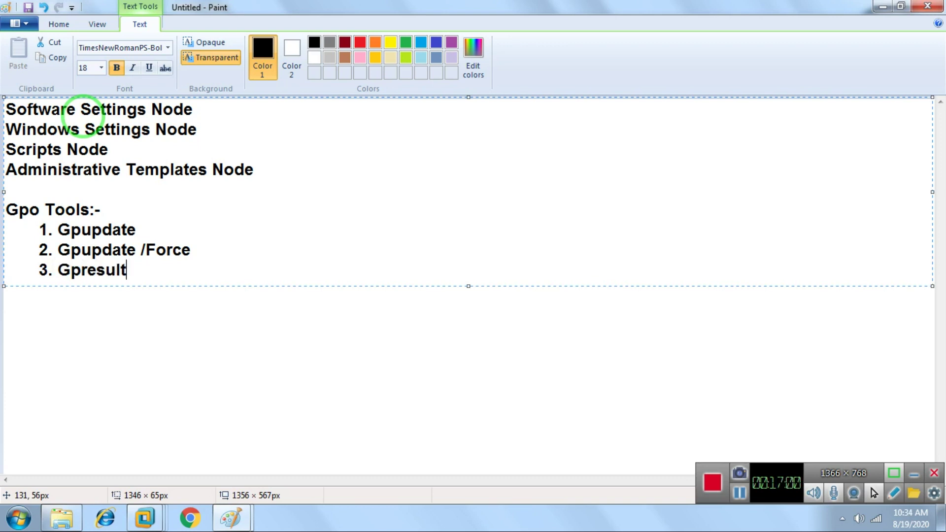
key("BackSpace")
key("BackSpace")
key("BackSpace")
key("BackSpace")
key("BackSpace")
key("BackSpace")
type("r")
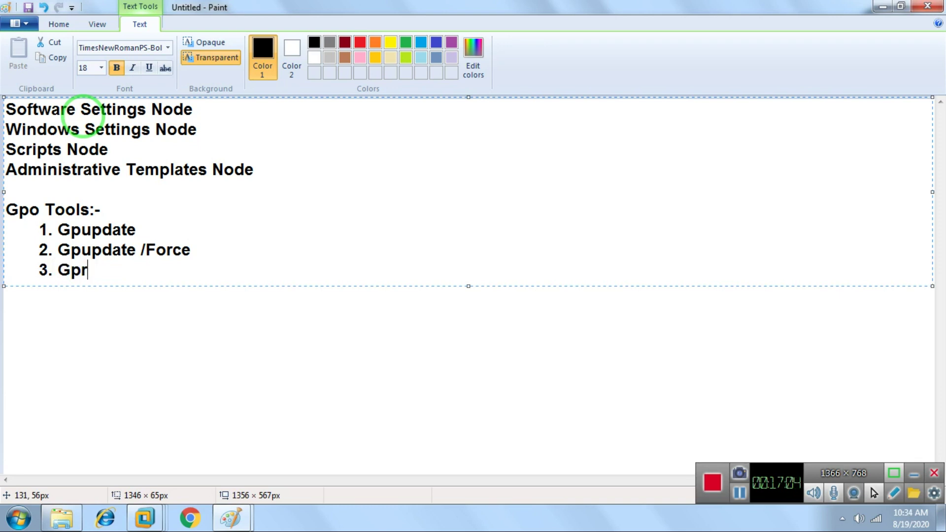
type("esult")
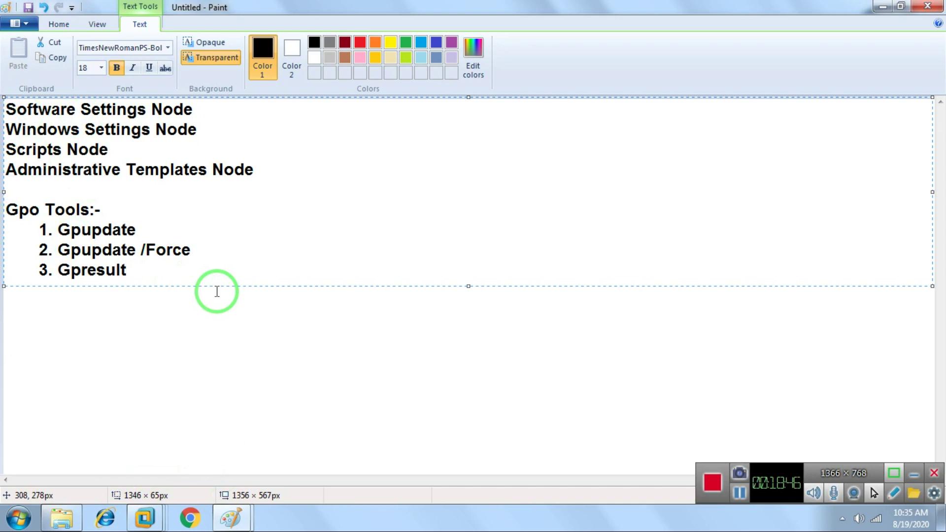
Add blank lines below '3. Gpresult' to extend the text box.
key("Return")
key("Return")
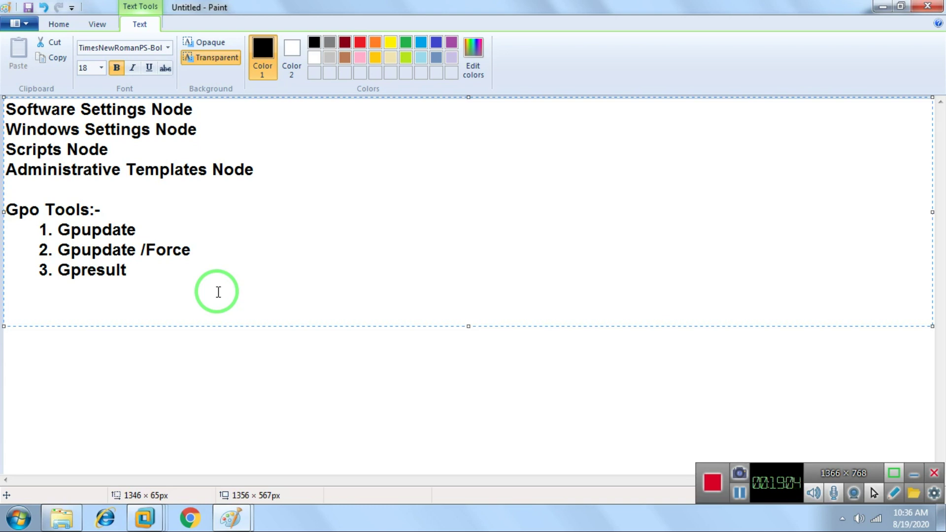
Type the line 'By default 2 Policies are automatically Created:-', fixing typos along the way.
type("By default 32")
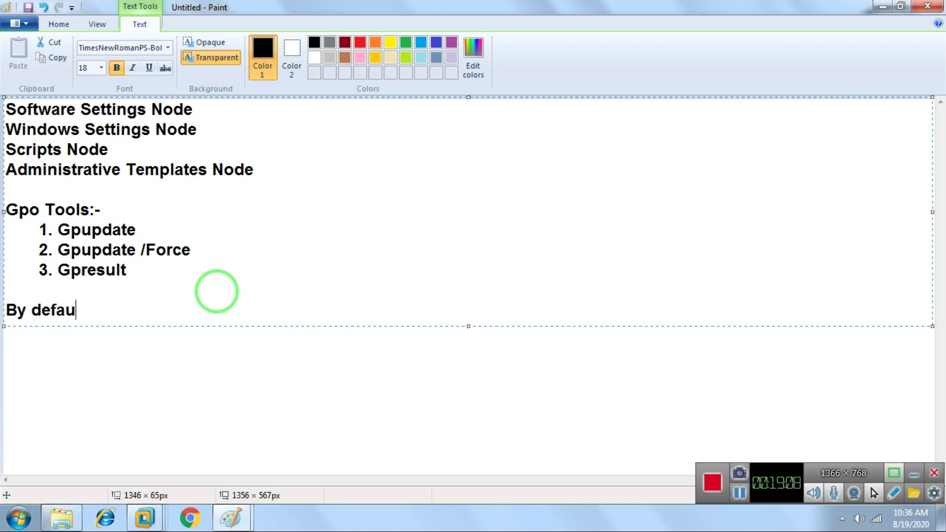
key("BackSpace")
key("BackSpace")
key("BackSpace")
type("2 Policies are ")
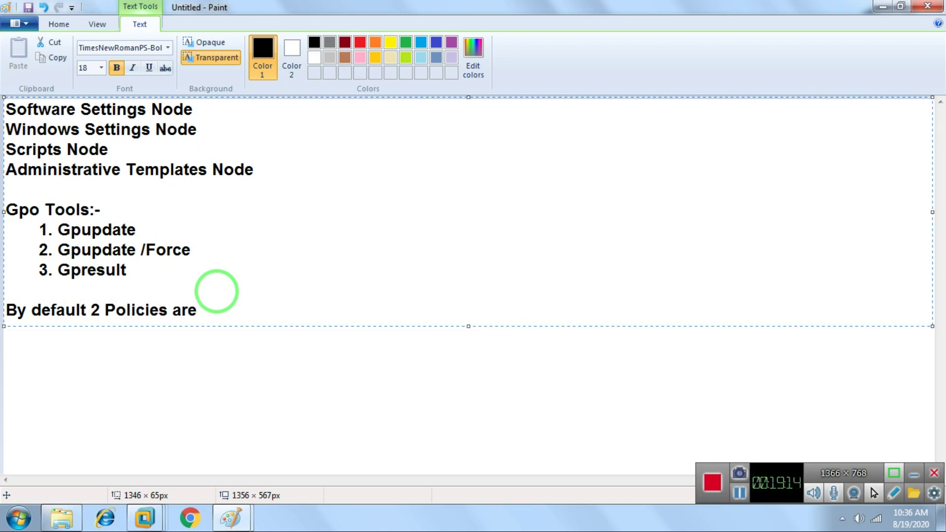
type("automa")
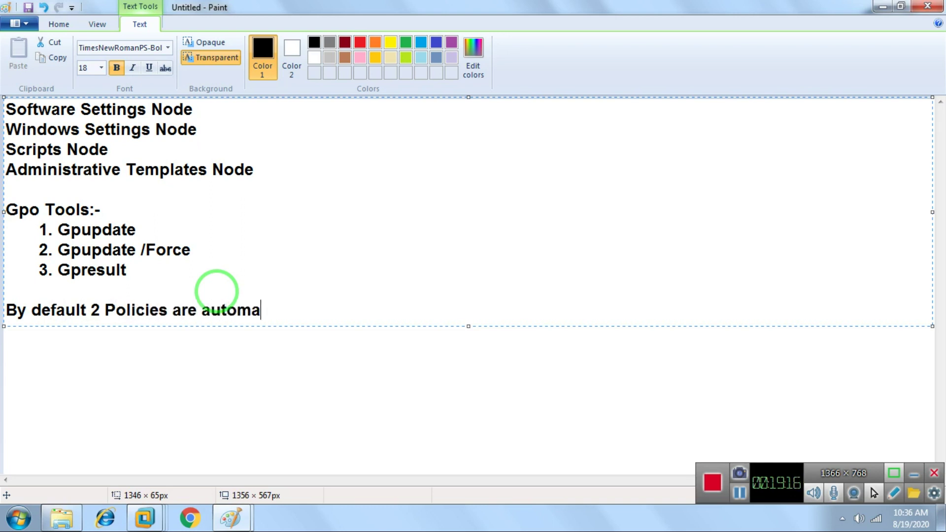
type("tiucally")
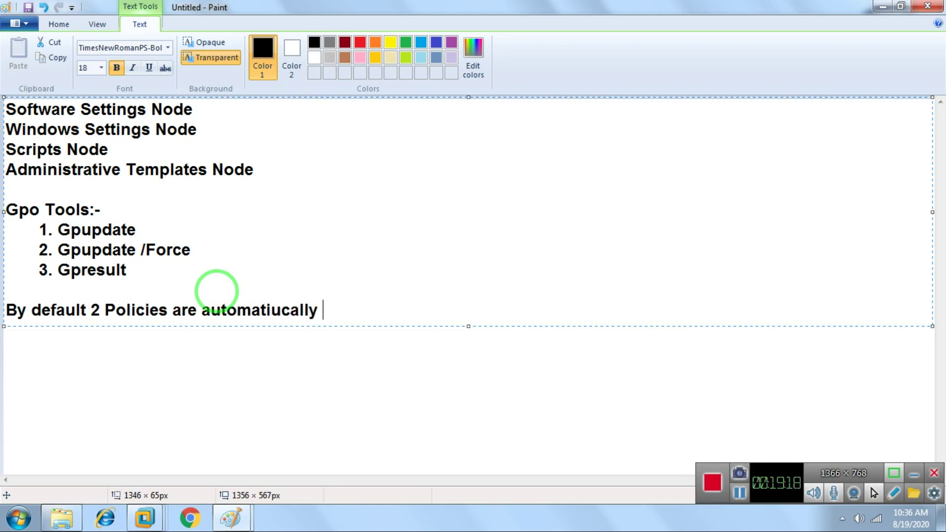
key("Left")
key("Left")
key("Left")
key("Left")
key("Left")
key("BackSpace")
key("Right")
key("Right")
key("Right")
key("Right")
key("Right")
key("Right")
type("Created\"=-")
key("BackSpace")
key("BackSpace")
key("BackSpace")
key("BackSpace")
type(":-")
Start an indented first item reading '1. Default Domain Policy.'.
key("Return")
key("Tab")
key("Tab")
type("1. ")
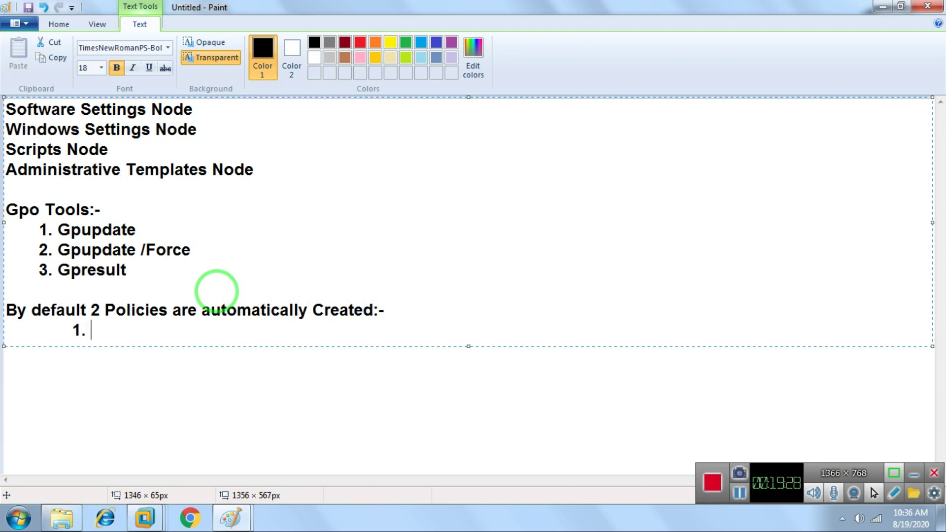
type("Default Dom")
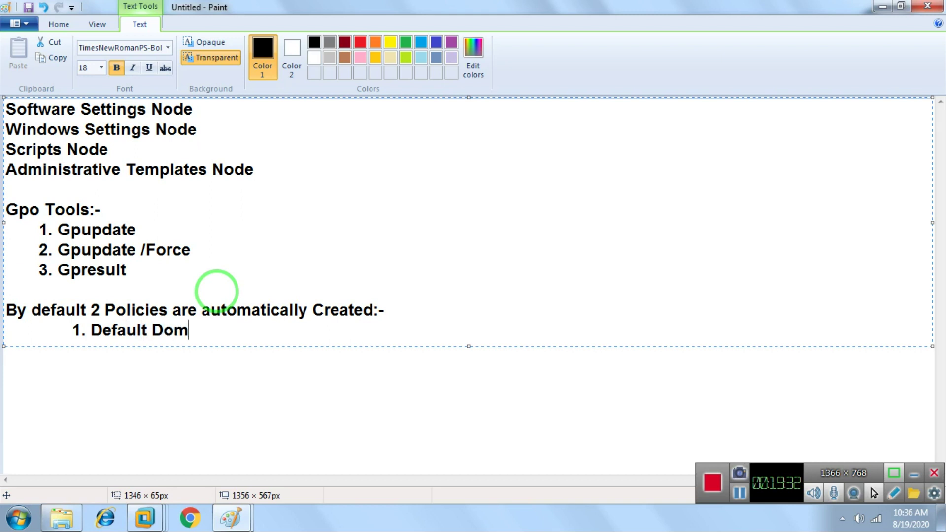
type("ai n Policy")
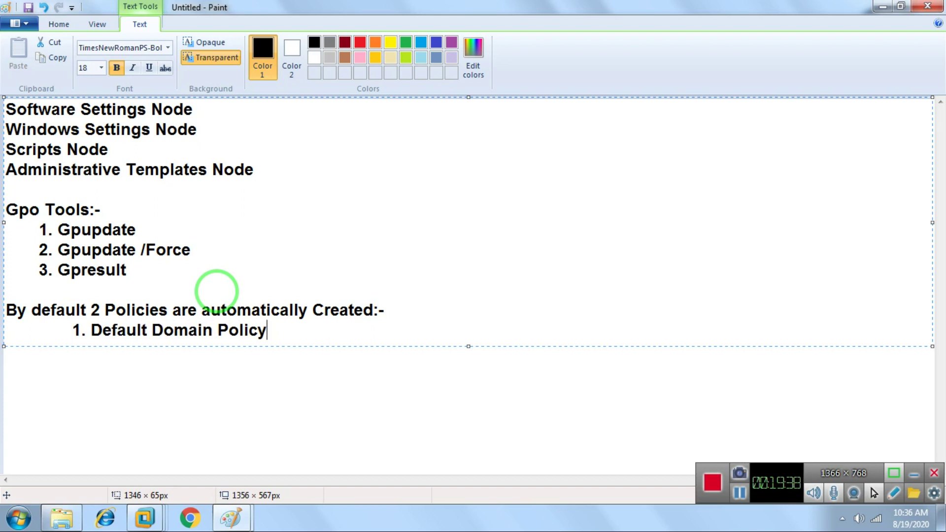
type(".")
Add the indented second item '2. Default Domain Controller Policy.' with its closing period.
key("Return")
key("Tab")
key("Tab")
type("2. Defa")
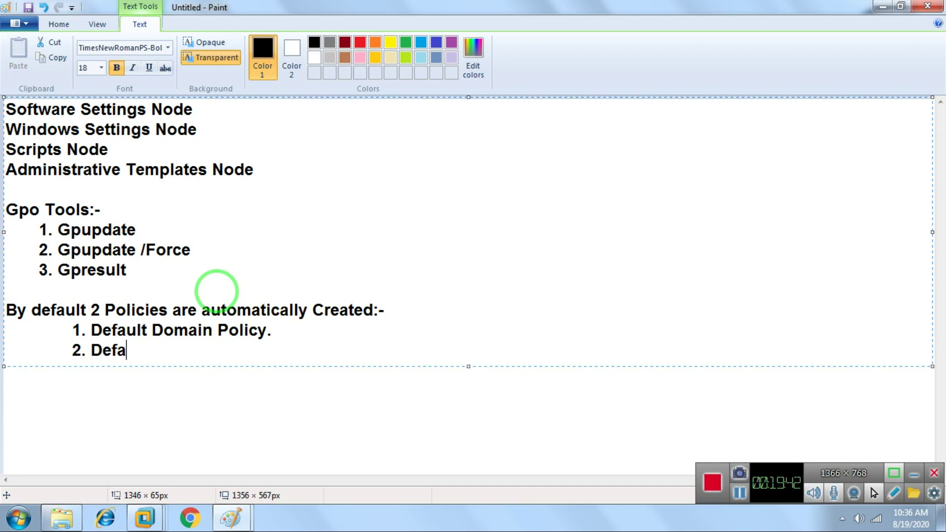
type("ult Domain Con")
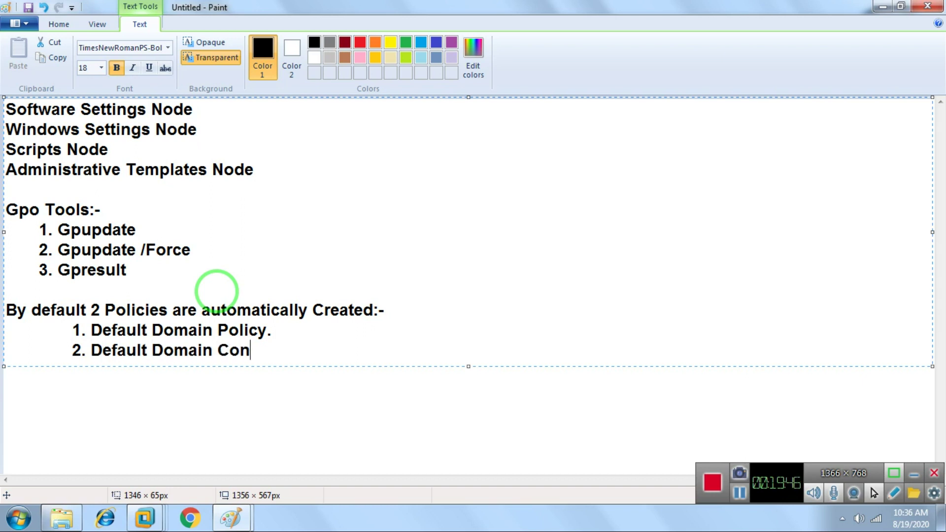
type("troller Policy")
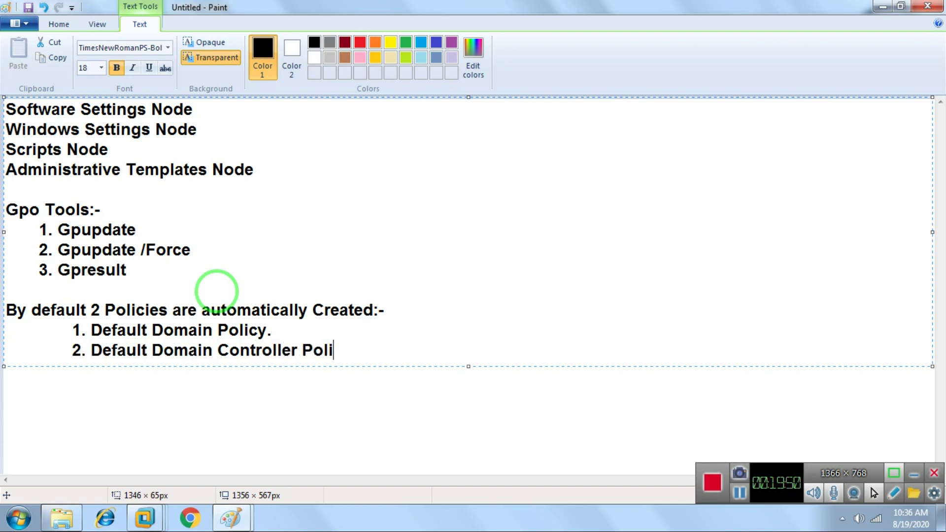
key("Left")
key("Left")
key("Left")
key("Left")
key("Left")
key("Left")
key("Right")
key("Right")
key("Right")
key("Right")
key("Right")
key("Right")
type(".")
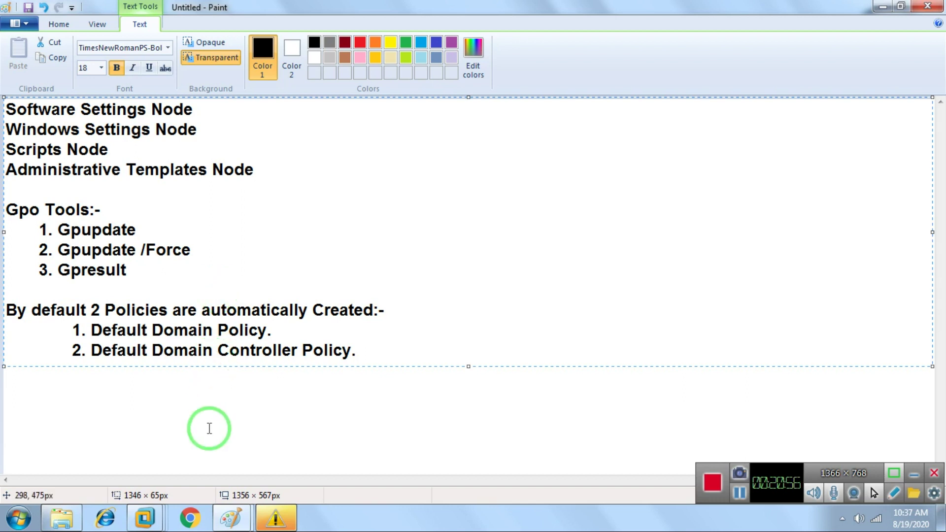
Switch to the Server-01 virtual machine from the VMware taskbar preview.
left_click(148, 517)
left_click(240, 429)
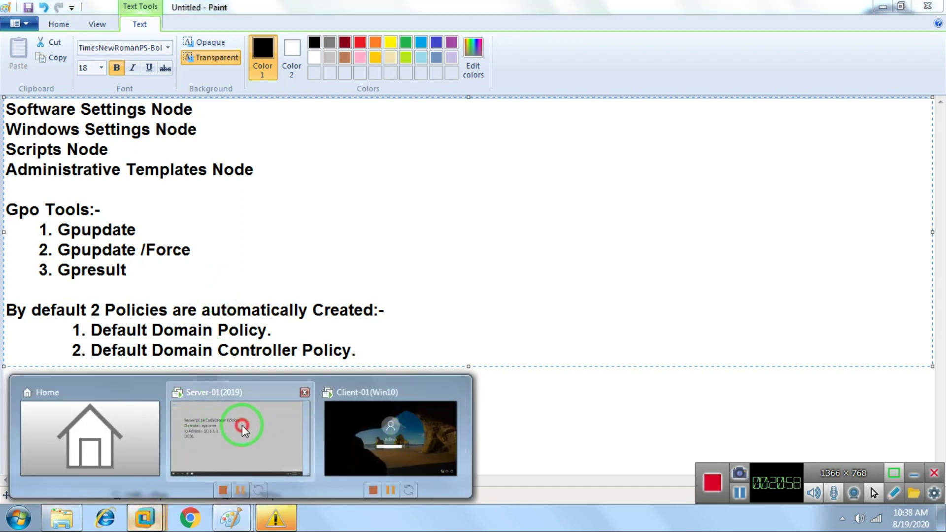
left_click(429, 263)
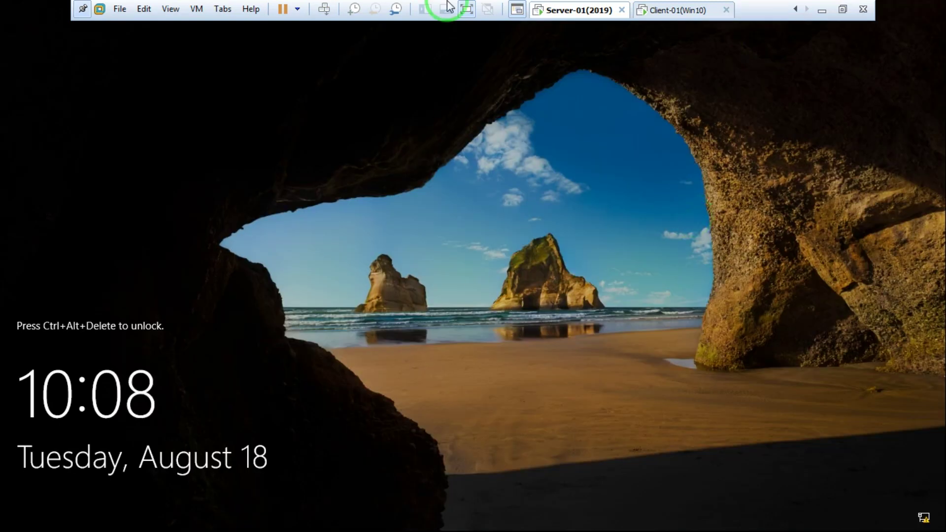
Send Ctrl+Alt+Del to Server-01 and sign in with the domain administrator password.
right_click(586, 11)
left_click(630, 92)
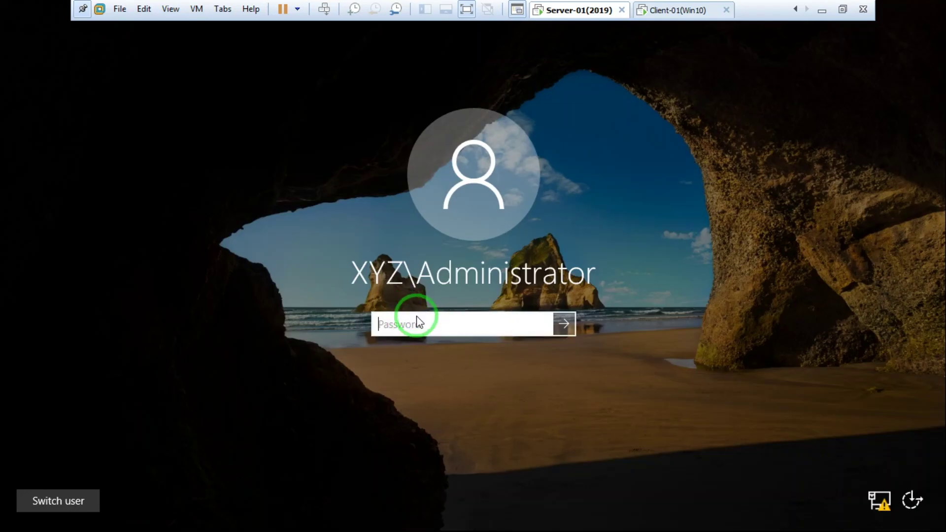
left_click(411, 316)
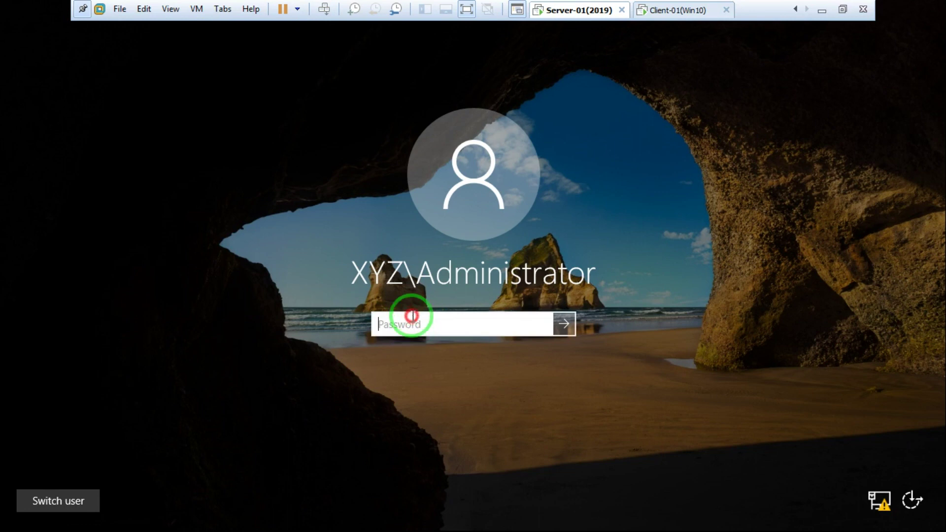
type("•••••••")
key("Return")
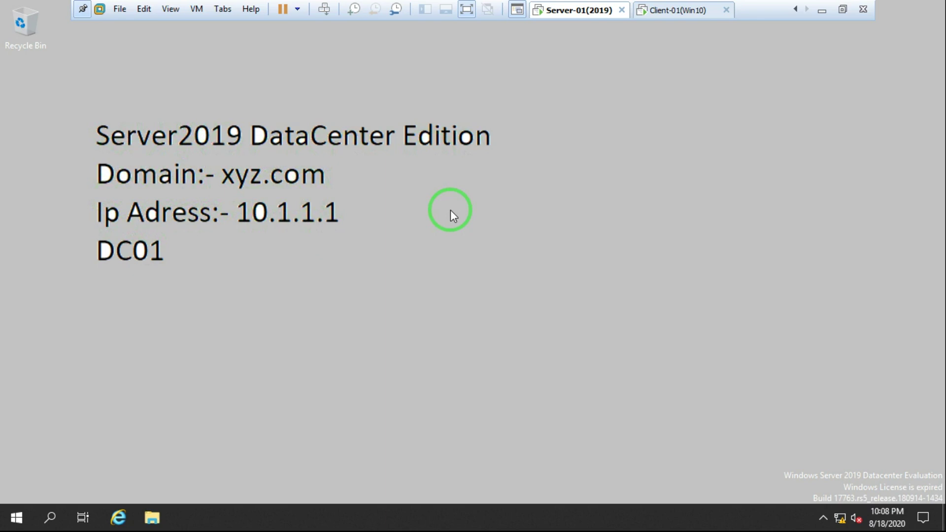
right_click(382, 254)
left_click(437, 293)
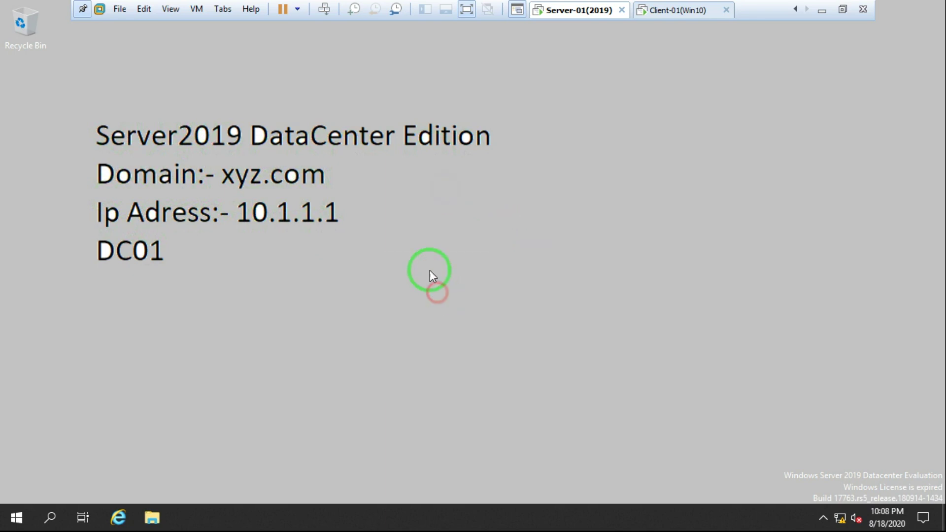
right_click(397, 212)
left_click(450, 254)
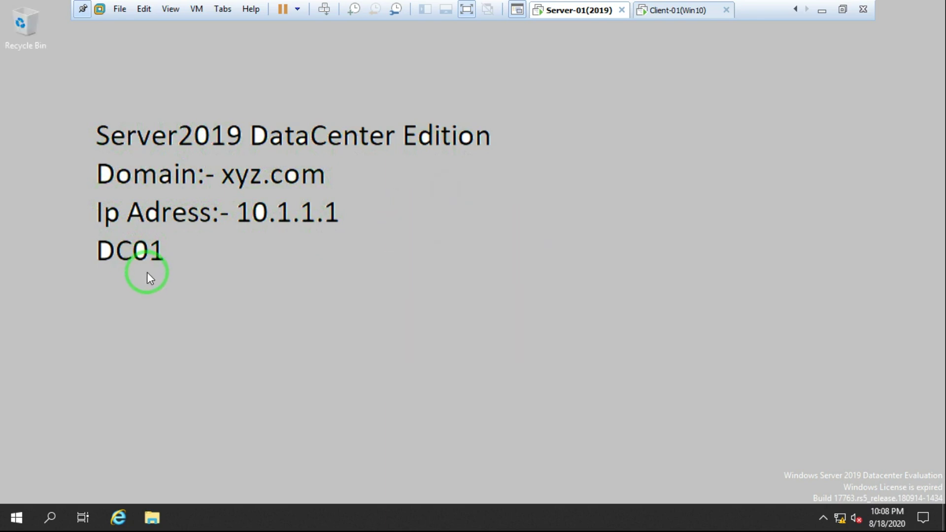
right_click(475, 231)
left_click(508, 263)
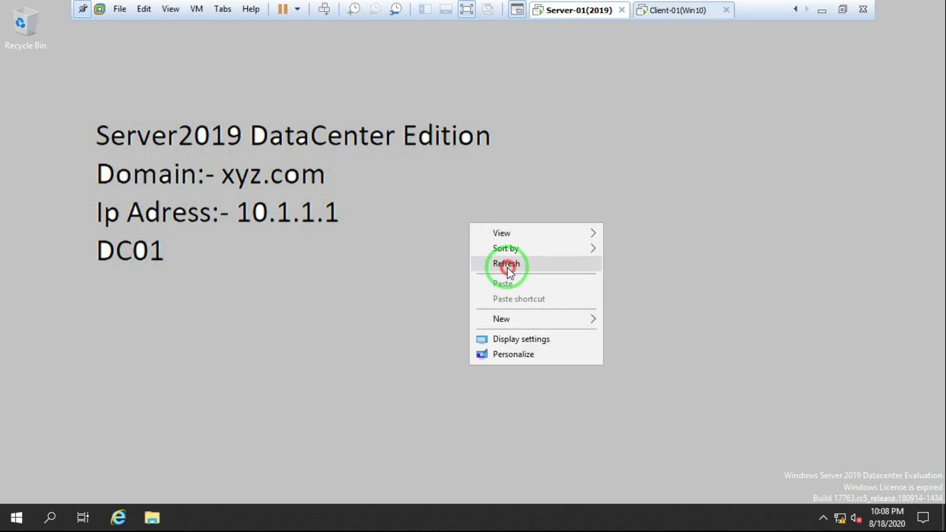
right_click(440, 225)
left_click(487, 268)
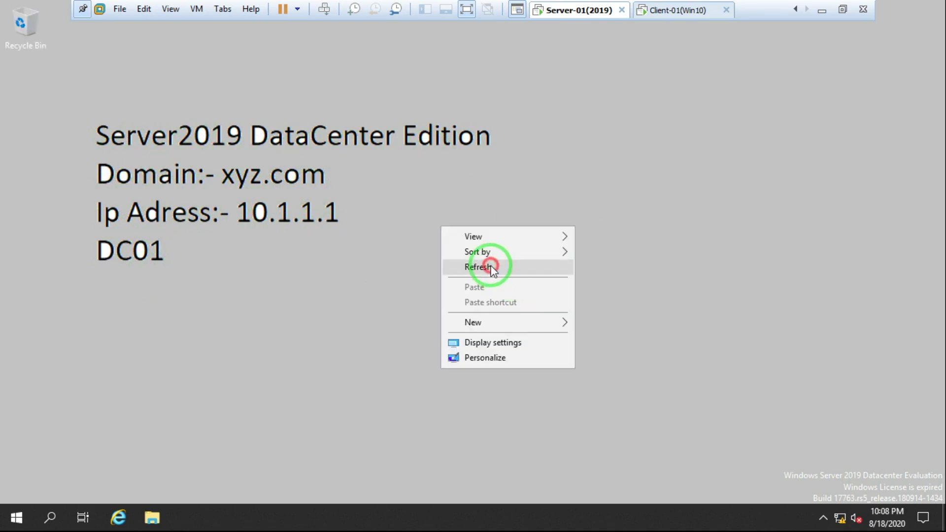
right_click(395, 205)
left_click(453, 246)
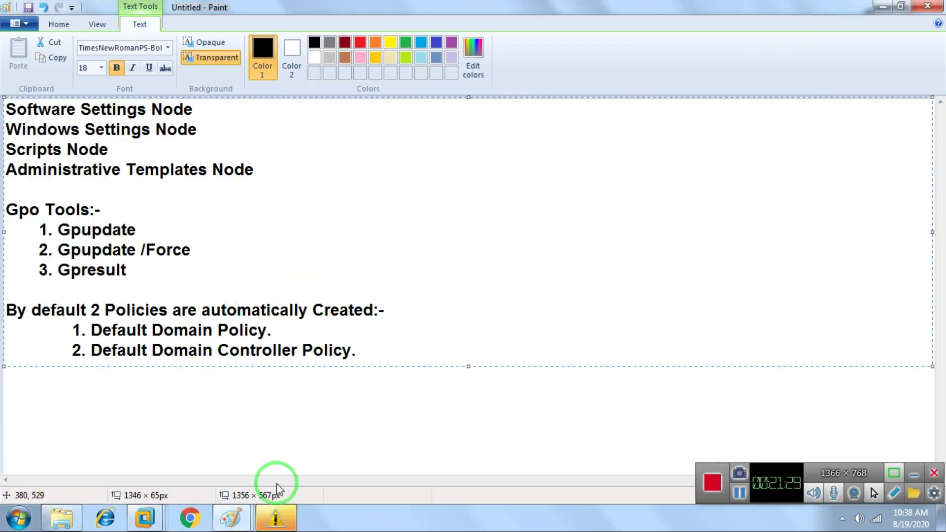
Bring up the other Paint notes window and highlight the term 'GPMC'.
mouse_move(231, 517)
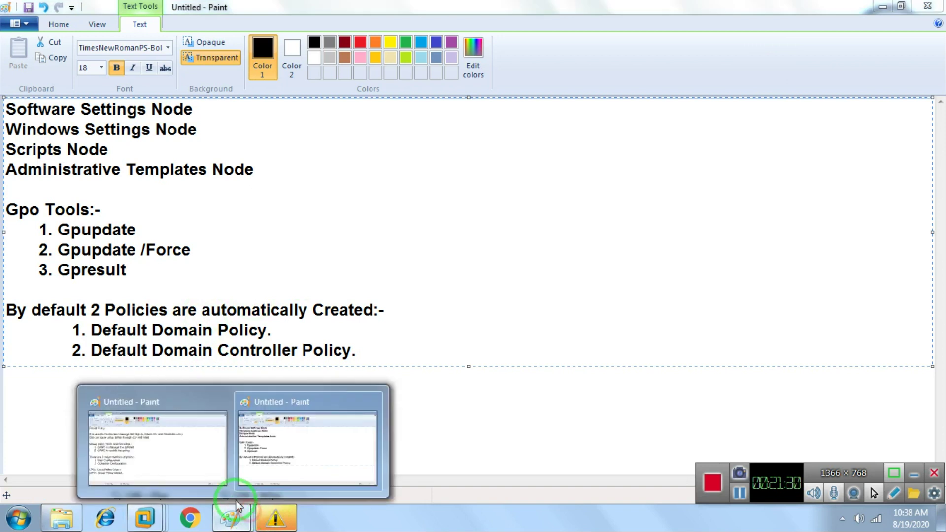
left_click(155, 453)
left_click_drag(61, 244, 112, 240)
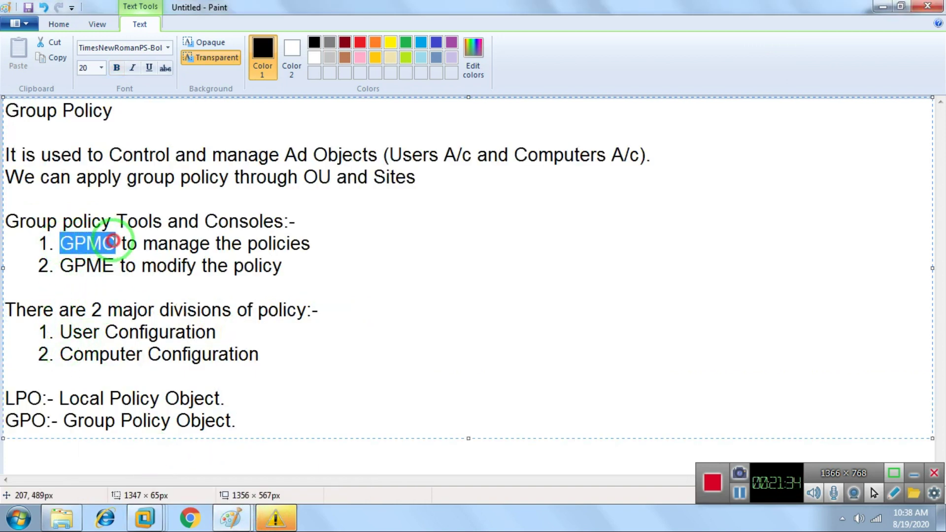
Minimize both Paint notes windows and return to the Server-01 virtual machine.
left_click(883, 6)
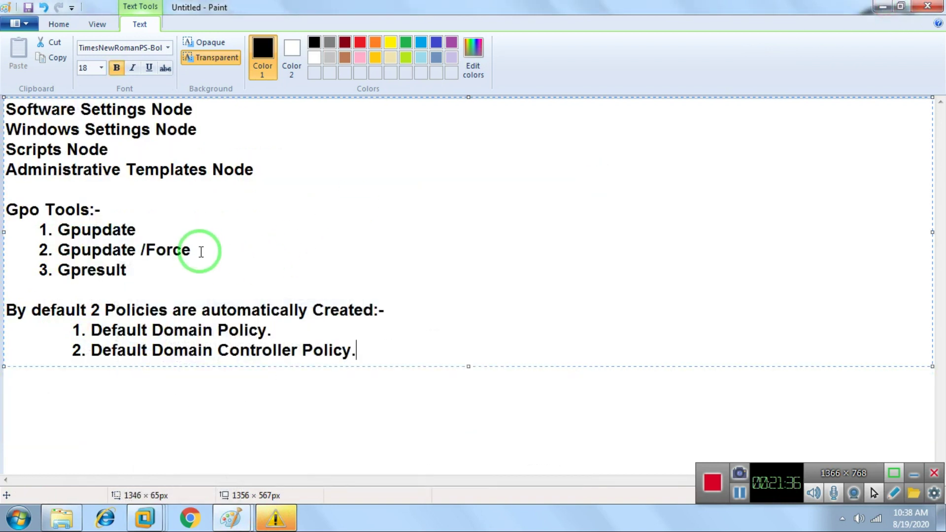
left_click(883, 7)
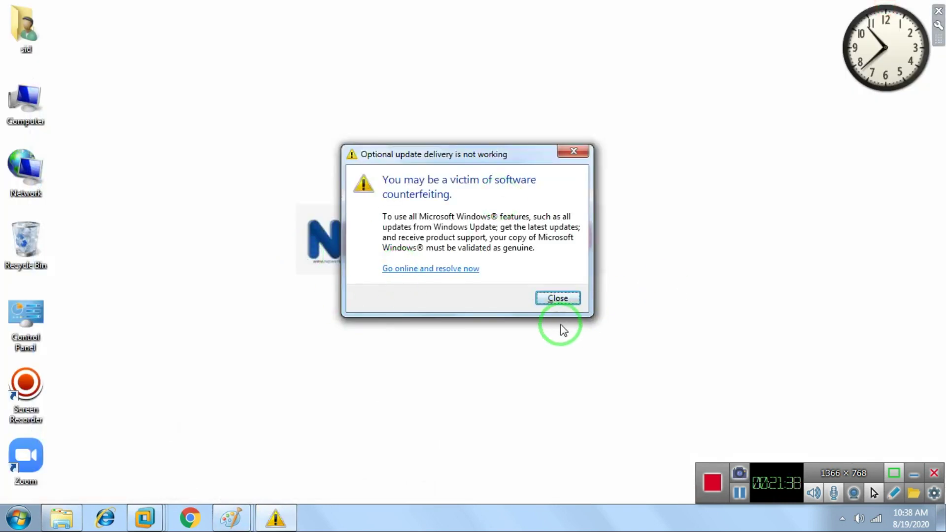
left_click(147, 516)
left_click(229, 434)
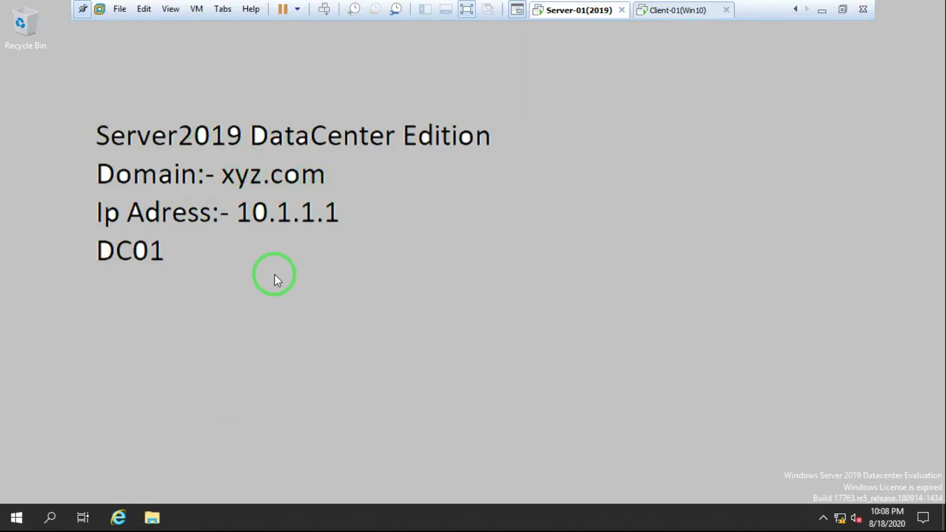
right_click(478, 177)
left_click(543, 216)
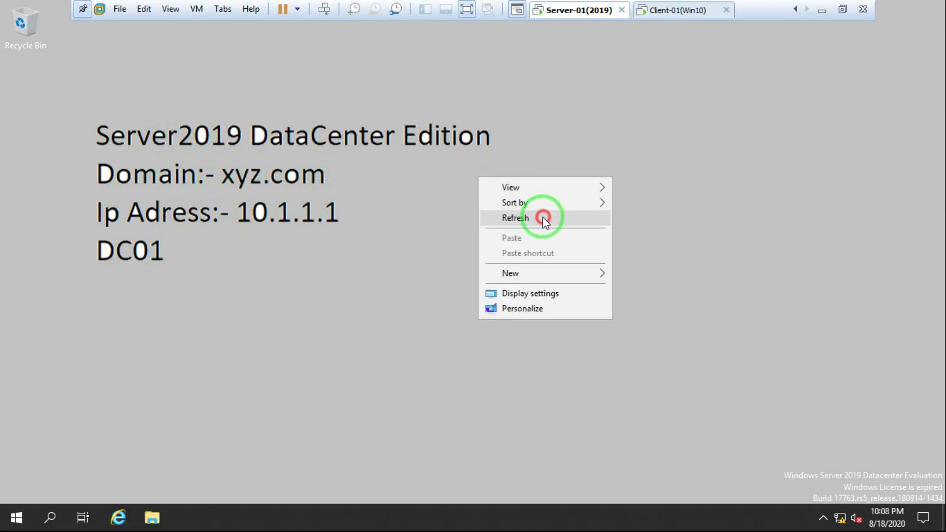
left_click(383, 273)
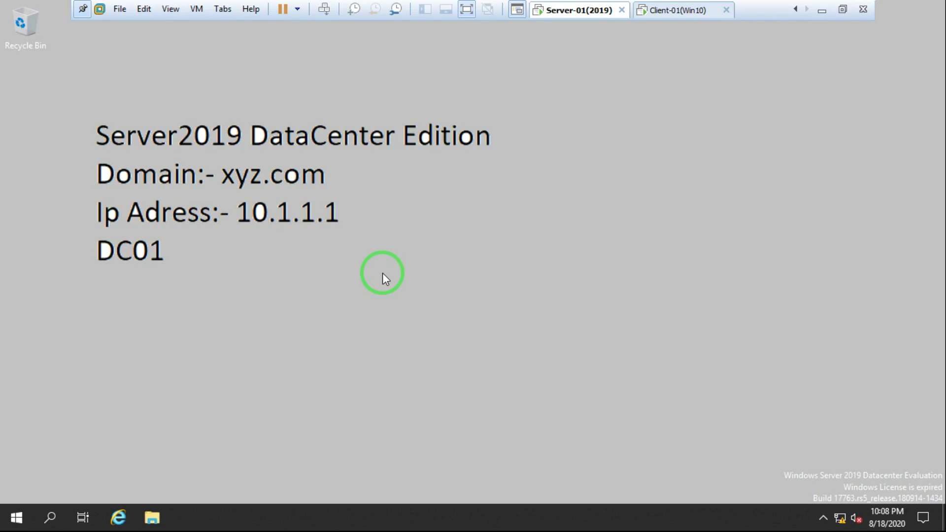
left_click(17, 517)
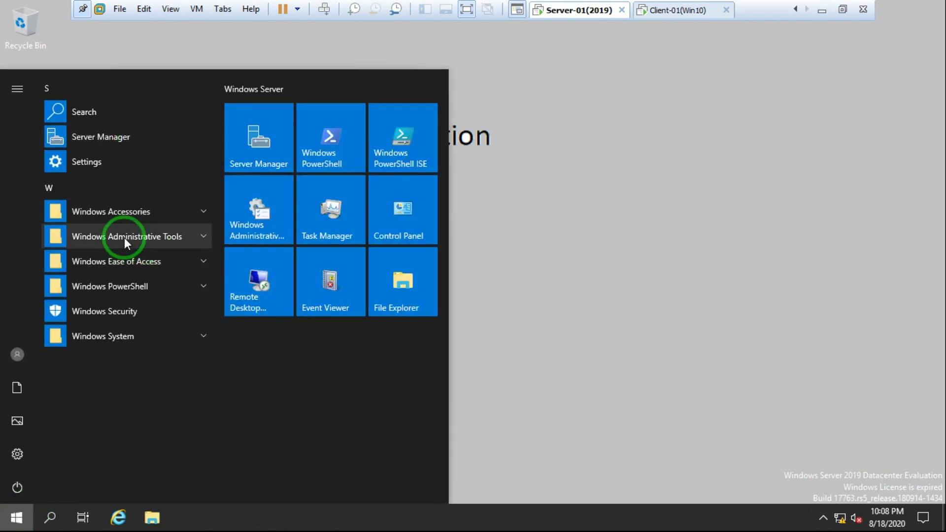
left_click(141, 238)
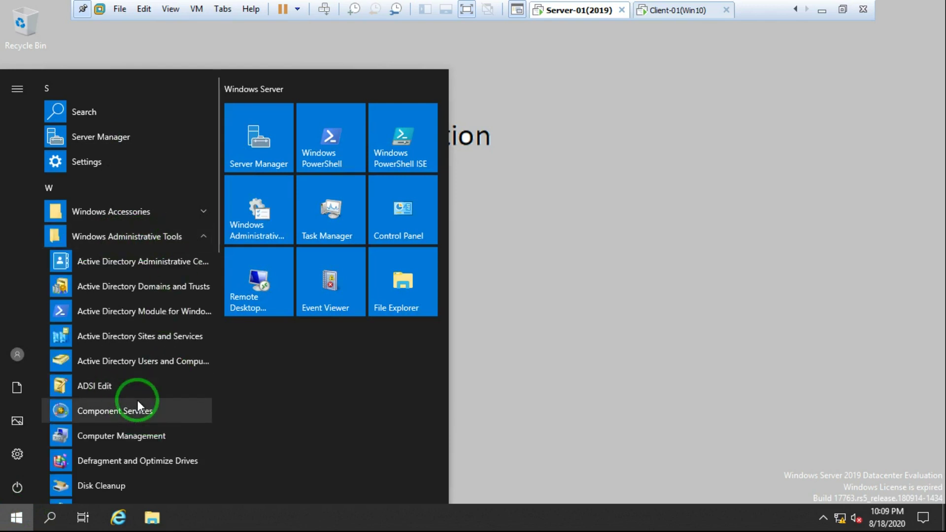
scroll(137, 400, "down", 5)
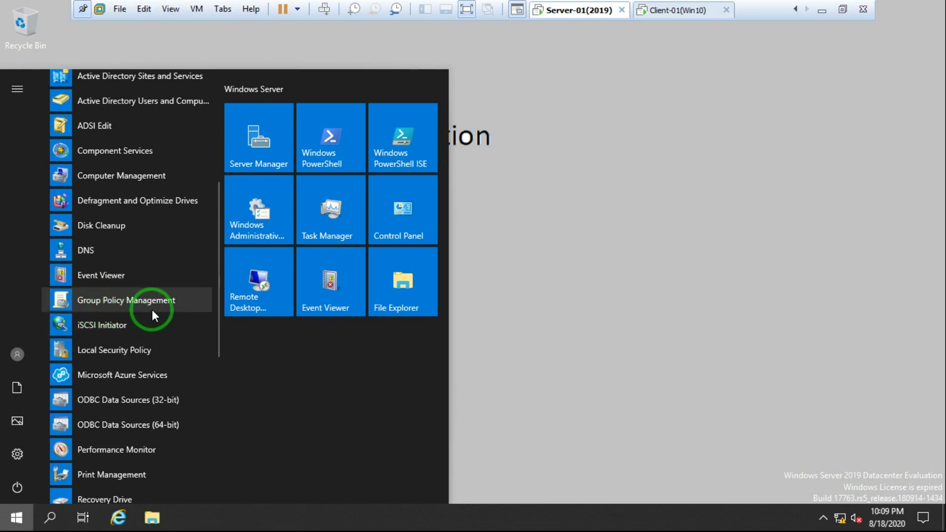
left_click(743, 262)
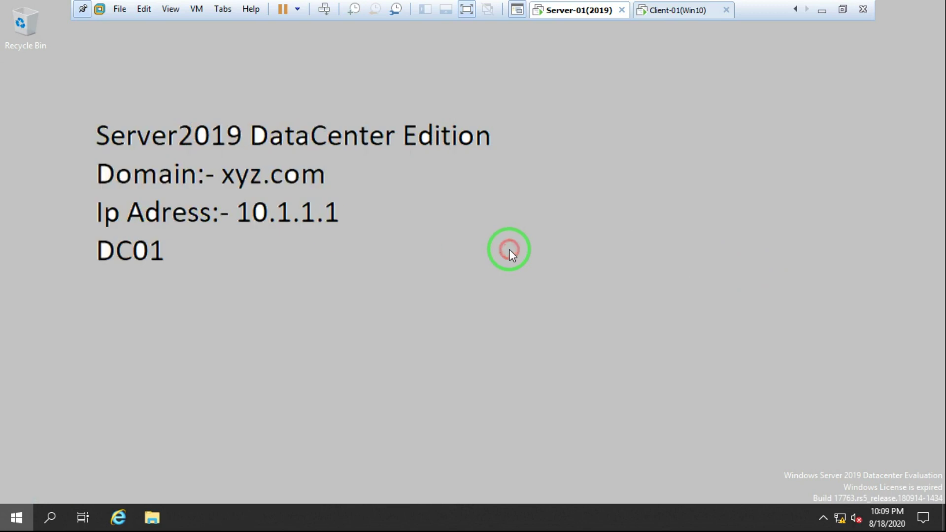
right_click(332, 227)
left_click(401, 267)
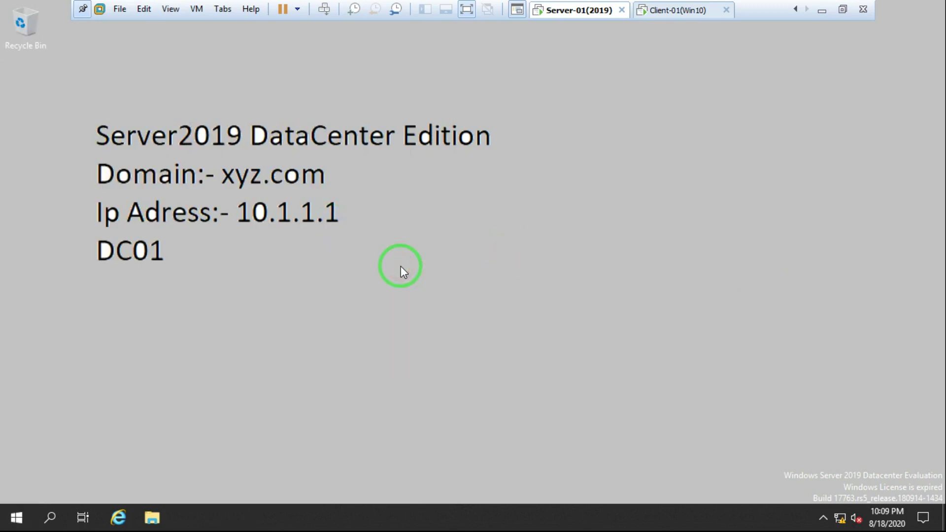
Run gpedit.msc from the Run box, replacing the mistakenly typed gpmc.msc.
key("super+r")
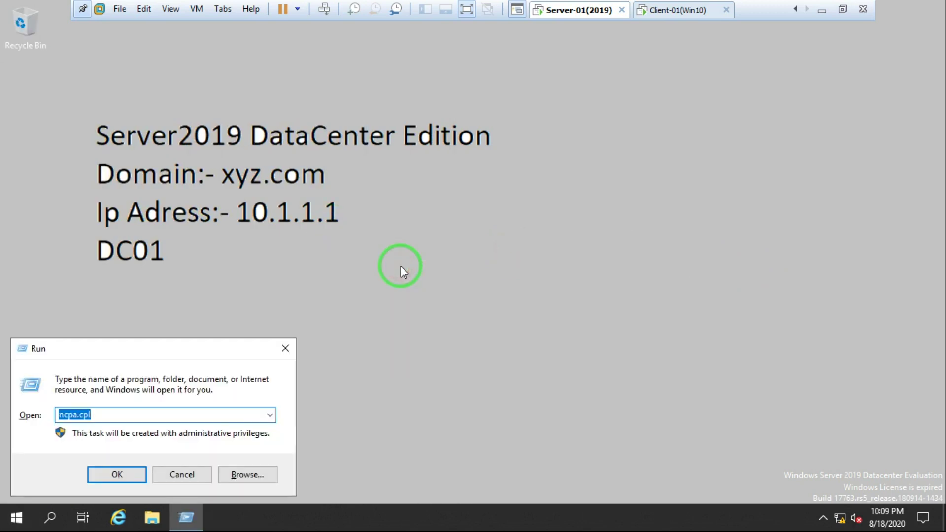
type("gpmc.msc")
key("BackSpace")
key("BackSpace")
key("BackSpace")
key("BackSpace")
key("BackSpace")
key("BackSpace")
key("BackSpace")
key("BackSpace")
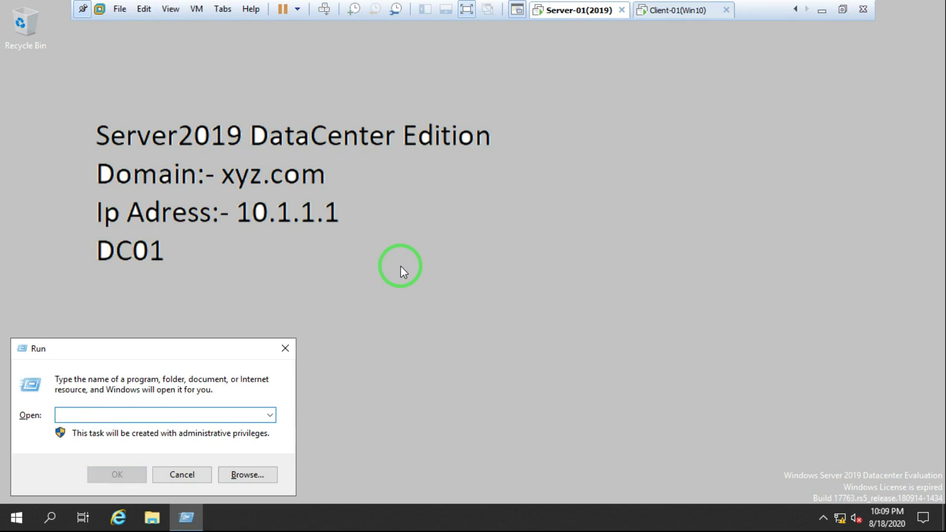
type("gpedit")
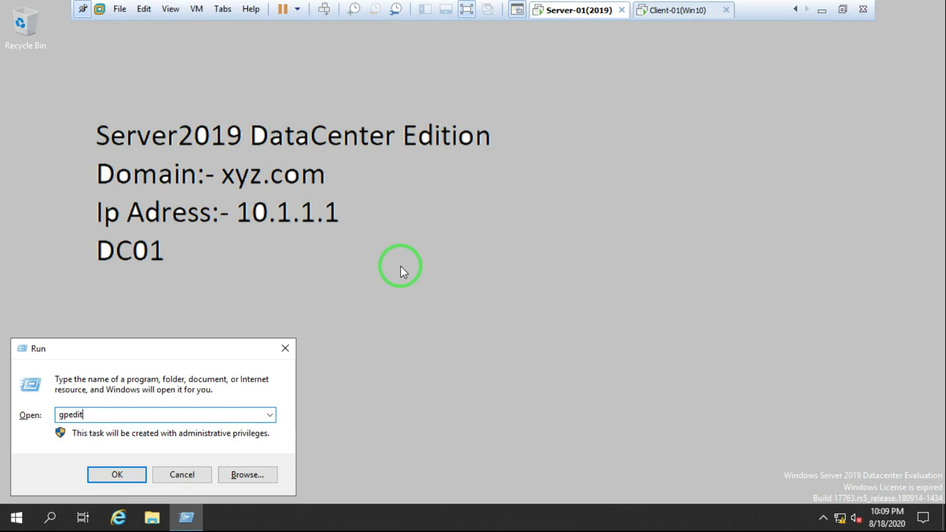
type(".msc")
key("Return")
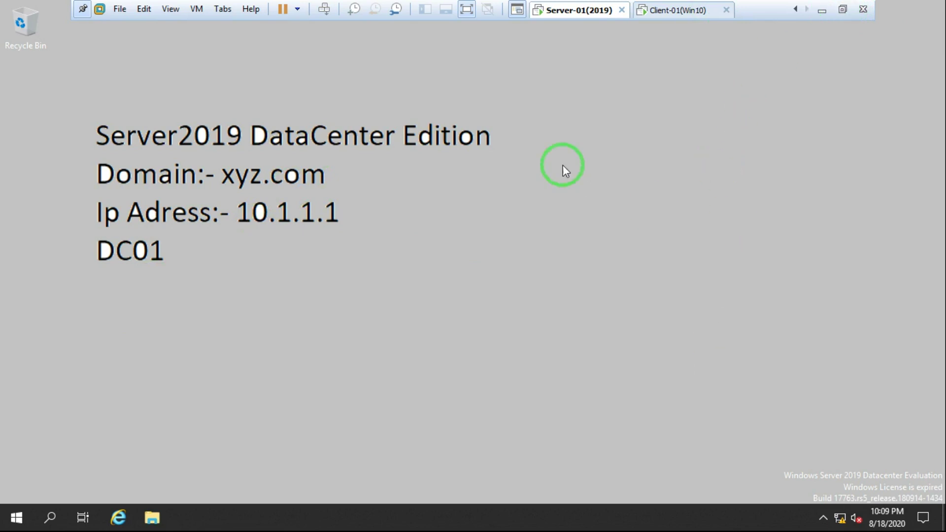
Move the Local Group Policy Editor, widen its tree, expand Software Settings, then close it.
right_click(478, 224)
left_click(555, 264)
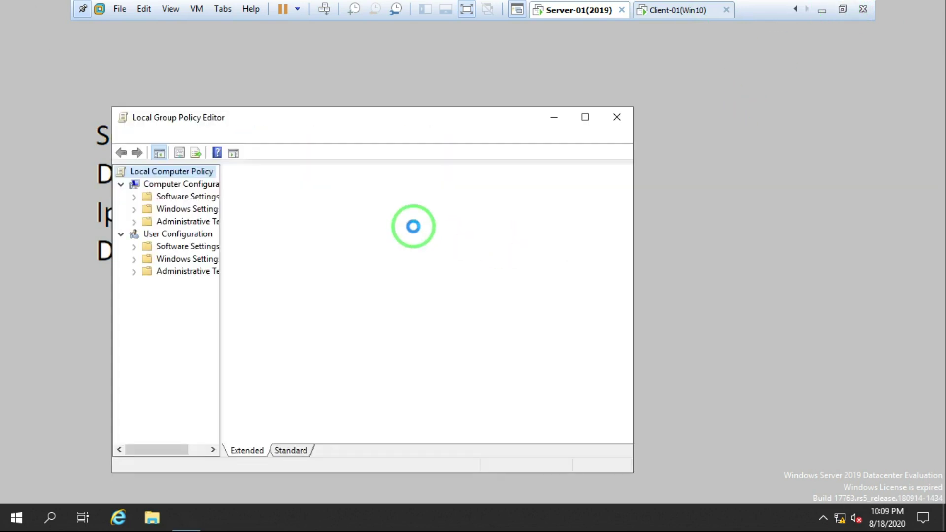
left_click_drag(294, 117, 365, 45)
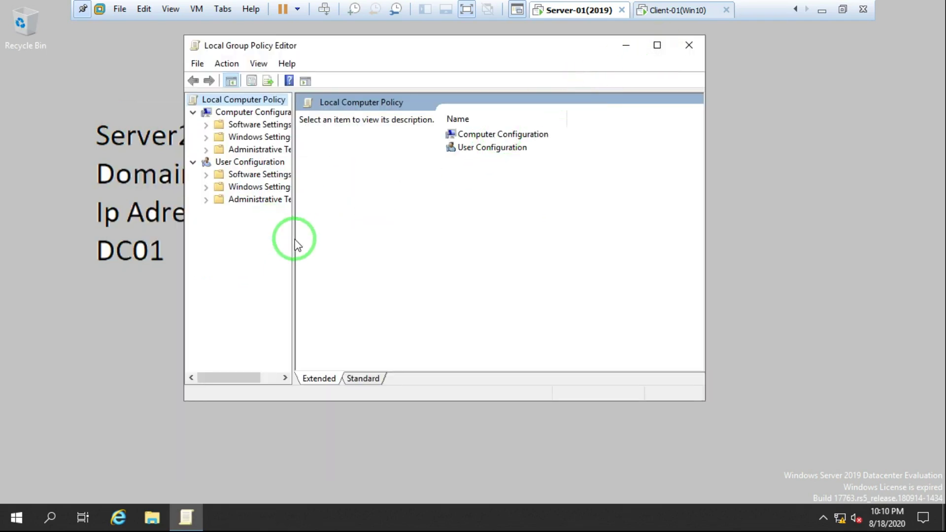
left_click_drag(294, 237, 330, 236)
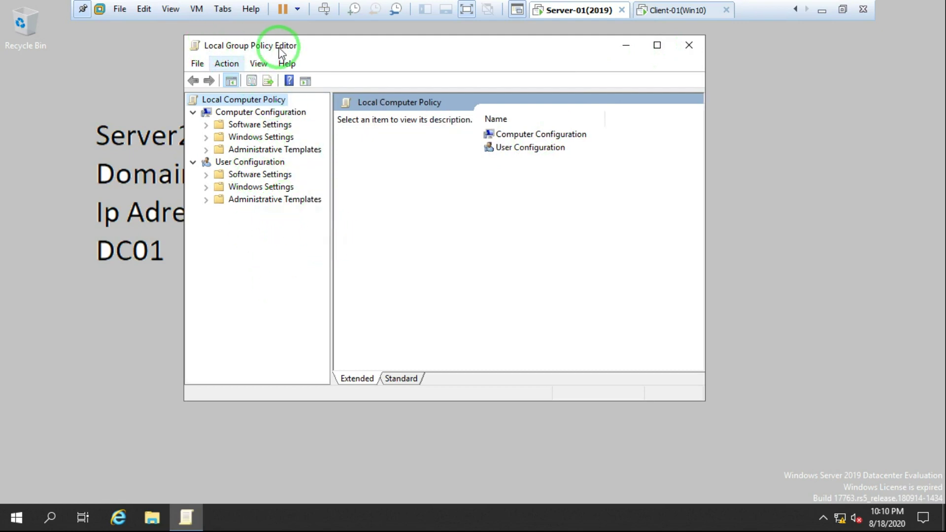
left_click(205, 126)
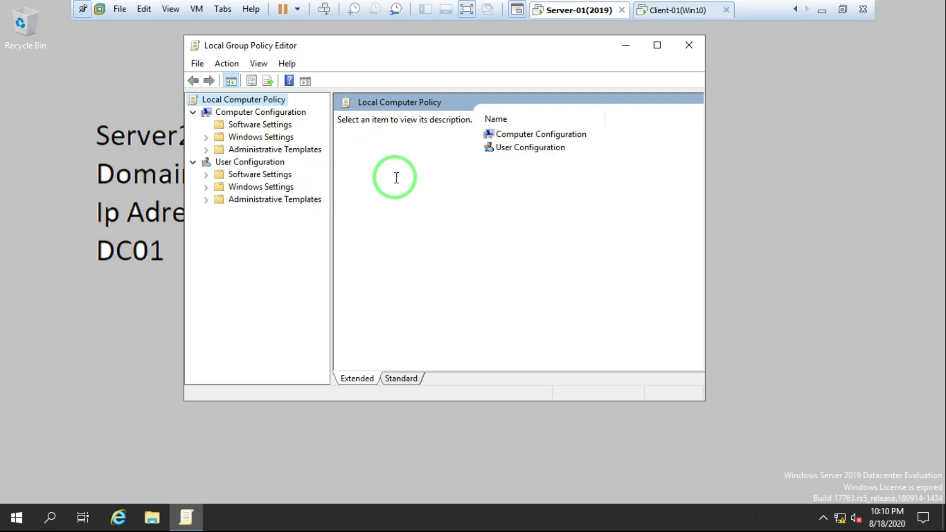
left_click(688, 45)
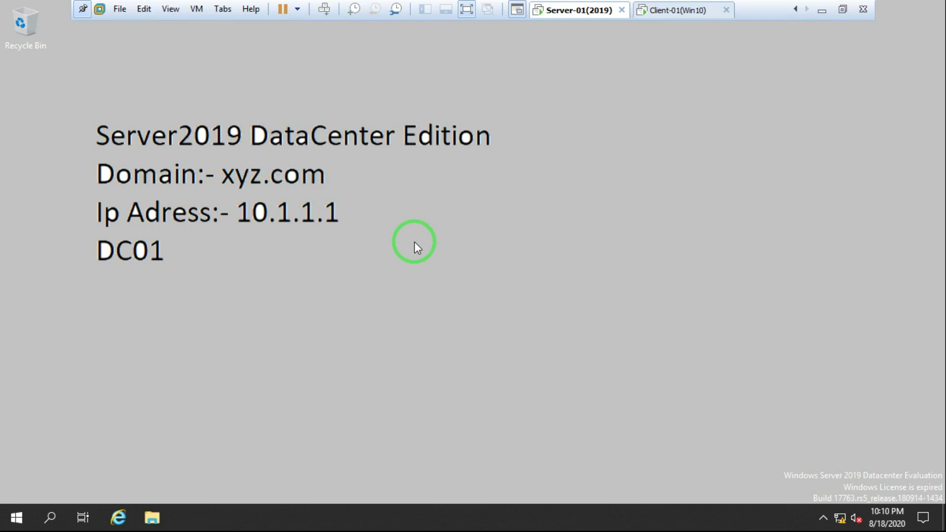
Run gpmc.msc and reposition the Group Policy Management window showing Forest: xyz.com.
key("super+r")
type("gpmc")
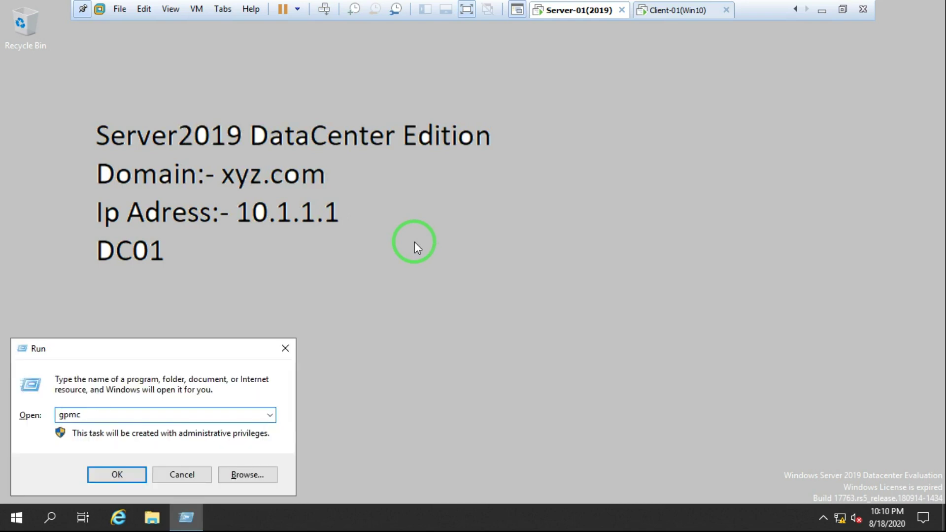
type(".msc")
key("Return")
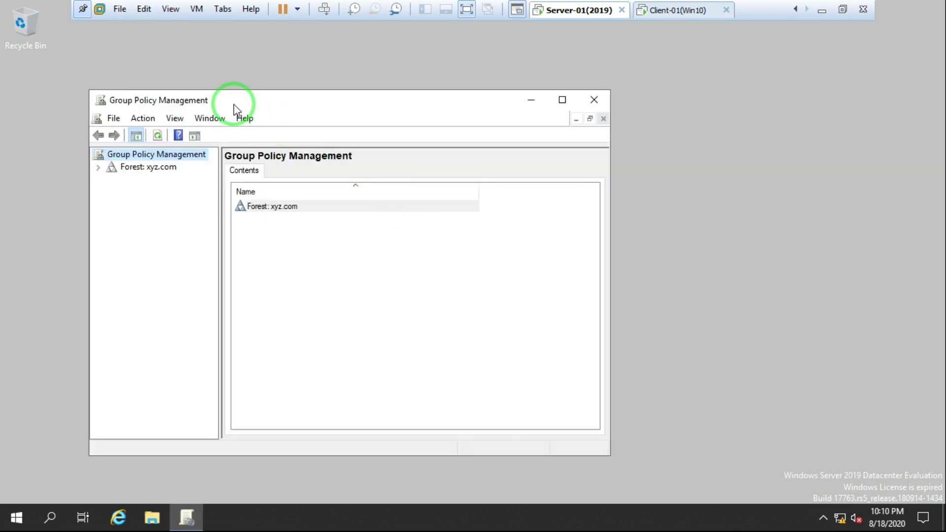
left_click_drag(233, 104, 282, 53)
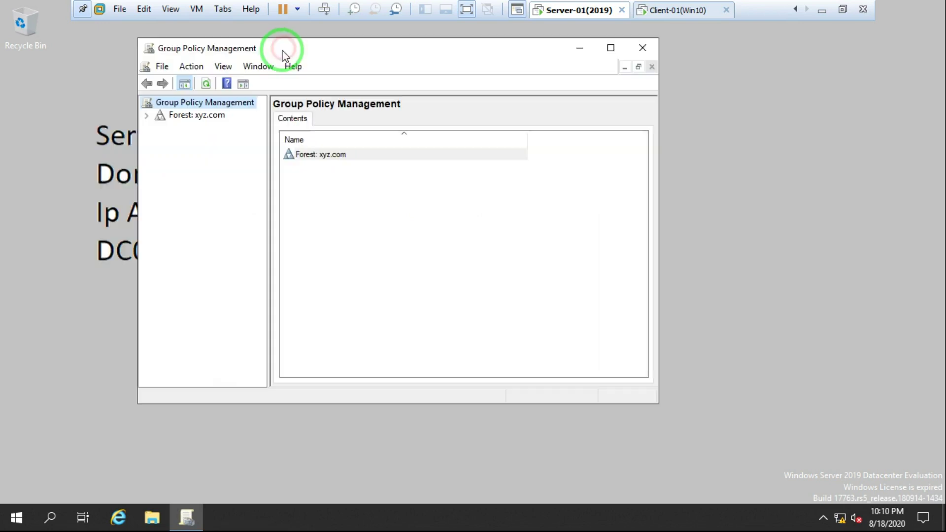
Expand Forest > Domains > xyz.com and maximize the console with a wider tree pane.
left_click(146, 116)
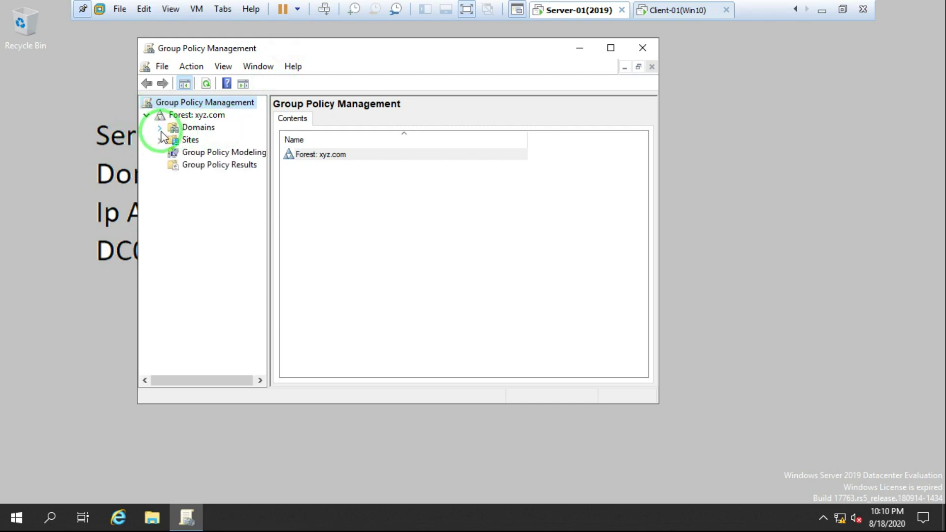
left_click(159, 128)
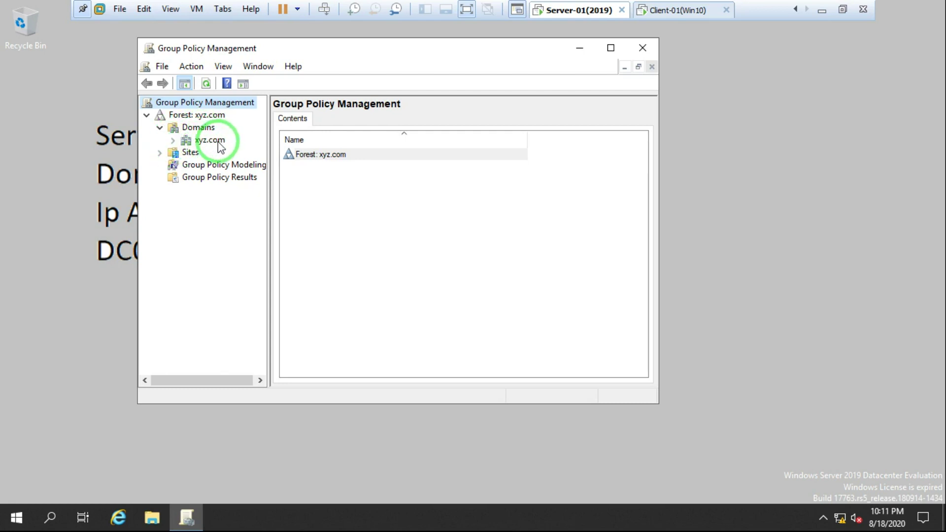
left_click(176, 142)
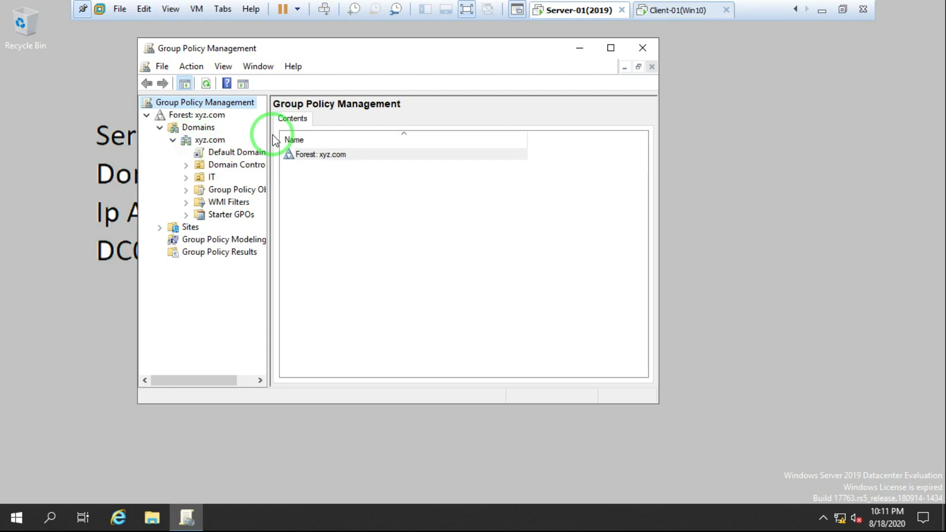
double_click(299, 46)
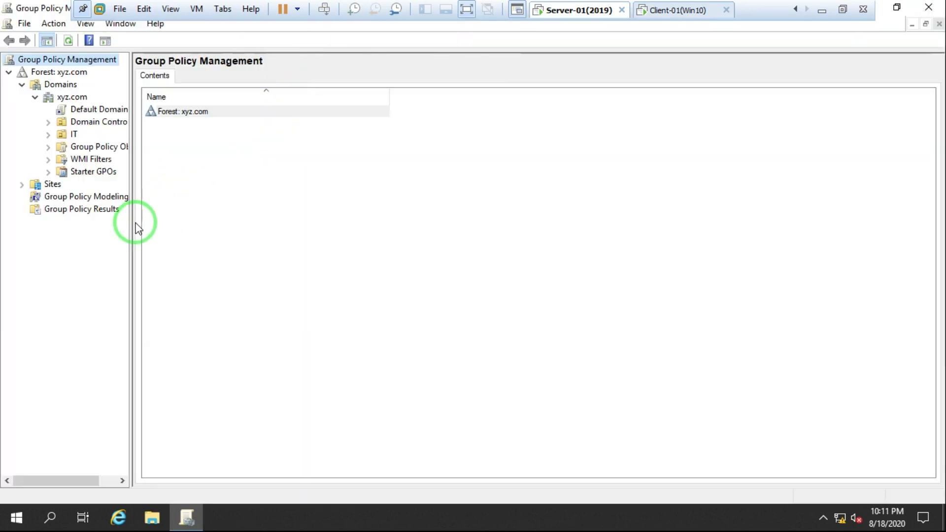
left_click_drag(132, 234, 328, 228)
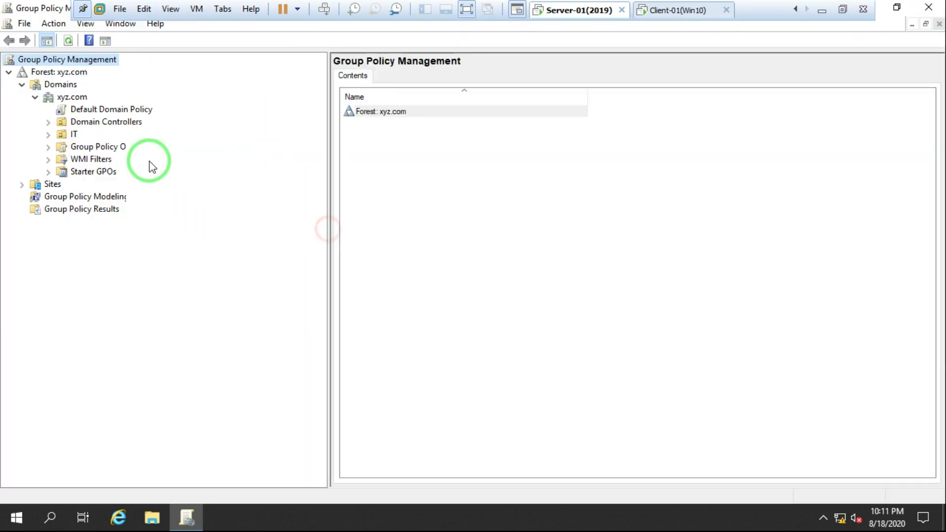
Select Default Domain Policy and suppress the GPO-link warning with 'Do not show this message again'.
left_click(120, 110)
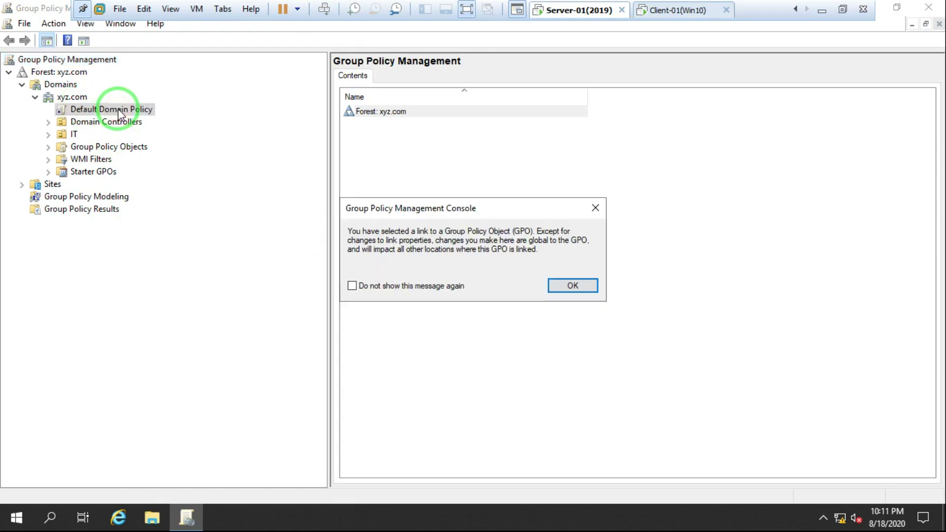
left_click(404, 287)
left_click(575, 286)
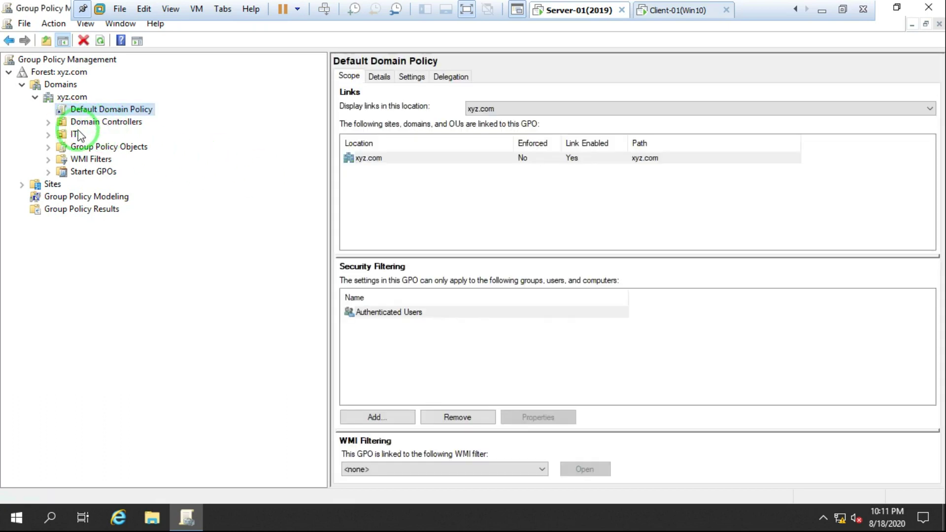
View Default Domain Controllers Policy, then reselect Default Domain Policy and bring up its actions.
left_click(48, 121)
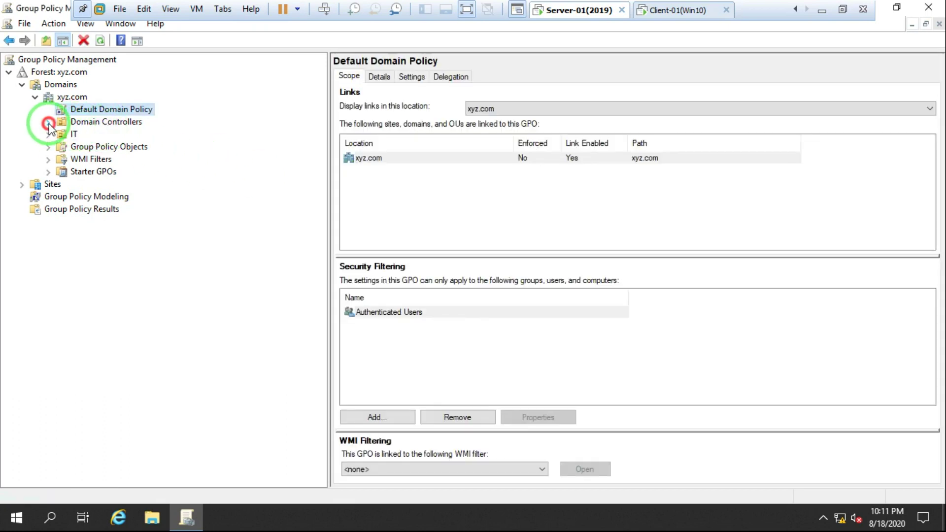
left_click(160, 141)
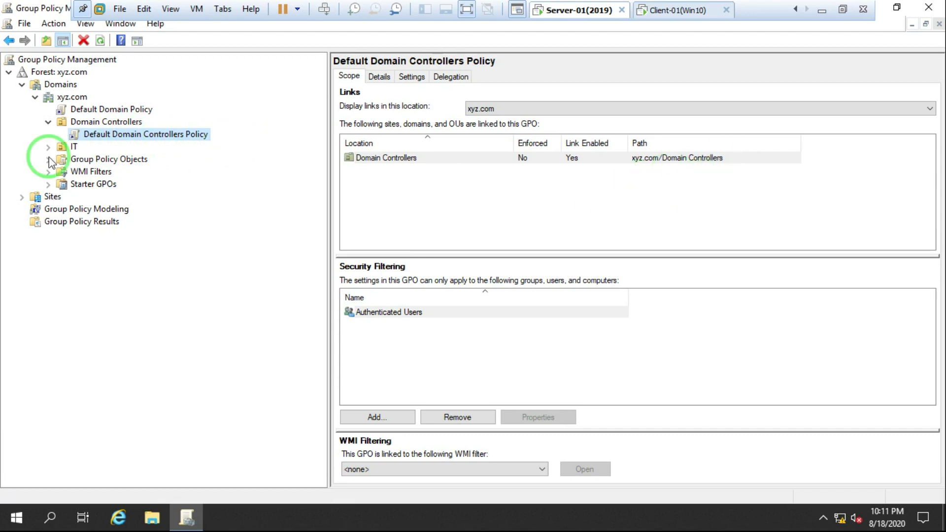
left_click(102, 110)
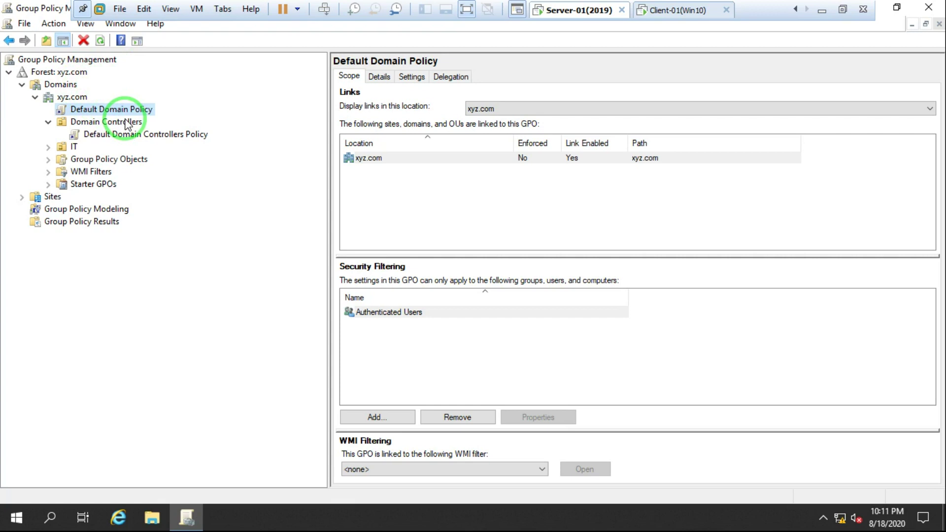
right_click(99, 111)
left_click(142, 121)
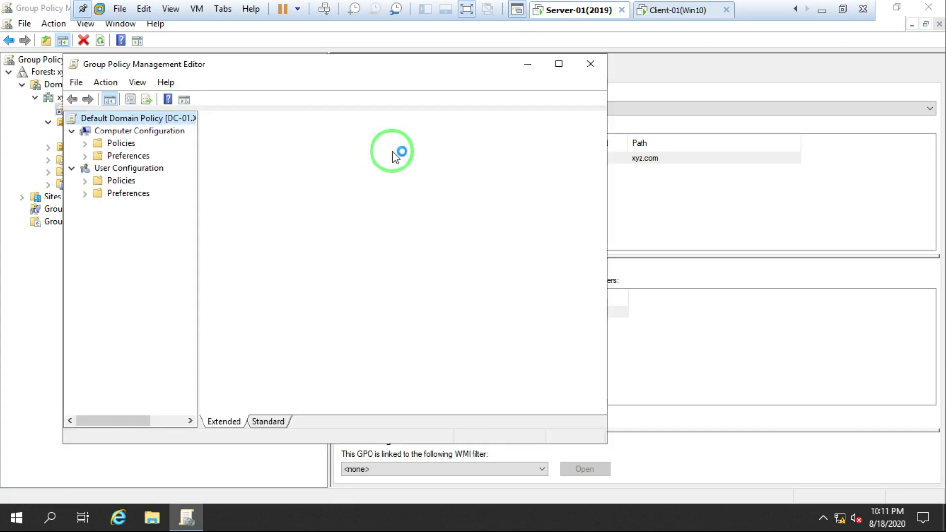
left_click(591, 66)
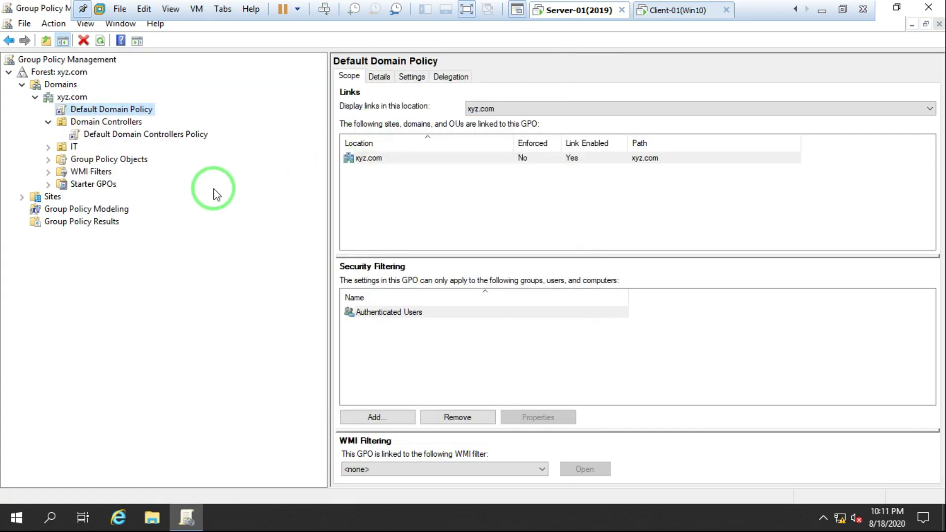
Create a GPO named Policy-01 linked to xyz.com, then select it.
right_click(68, 100)
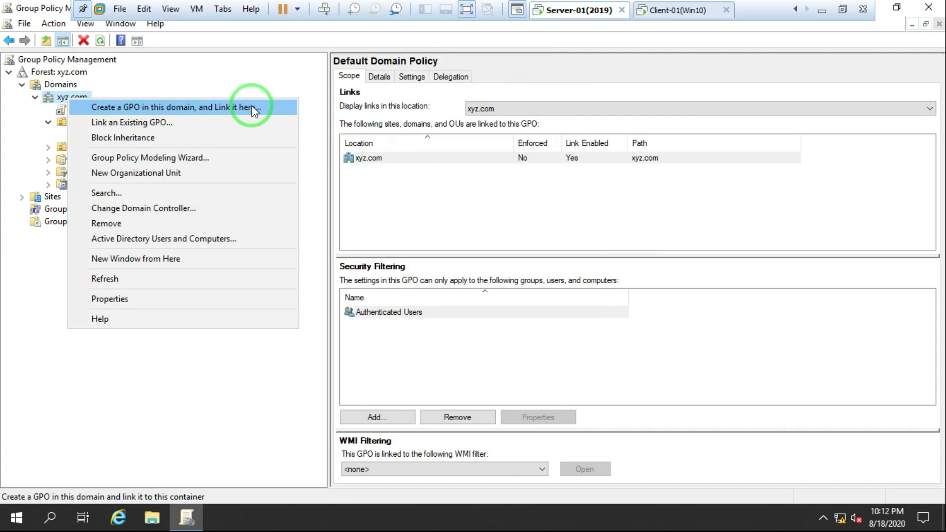
left_click(165, 108)
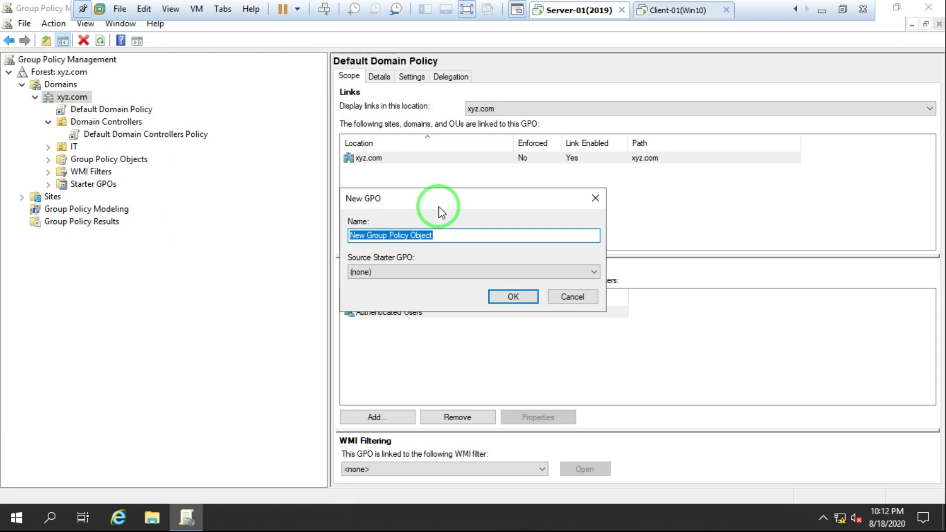
key("BackSpace")
type("Plicy")
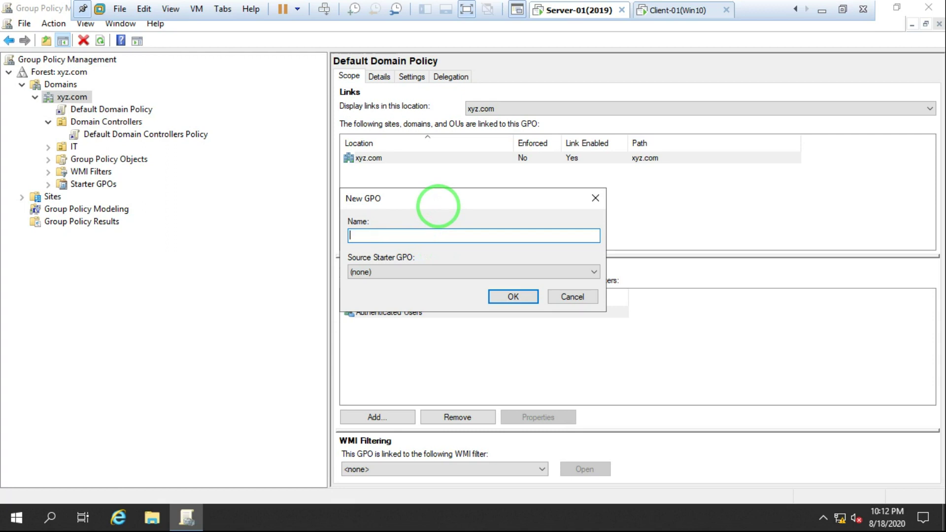
key("BackSpace")
key("BackSpace")
type("cy-01")
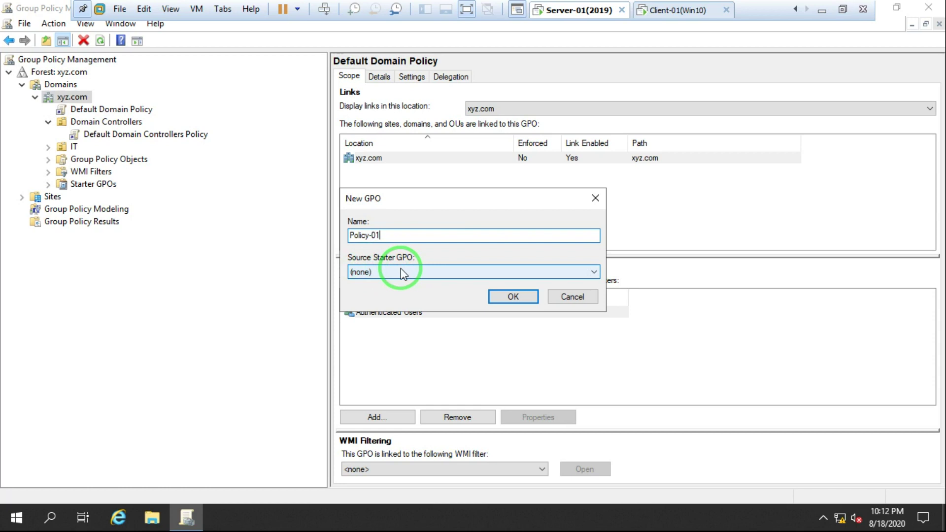
left_click(514, 297)
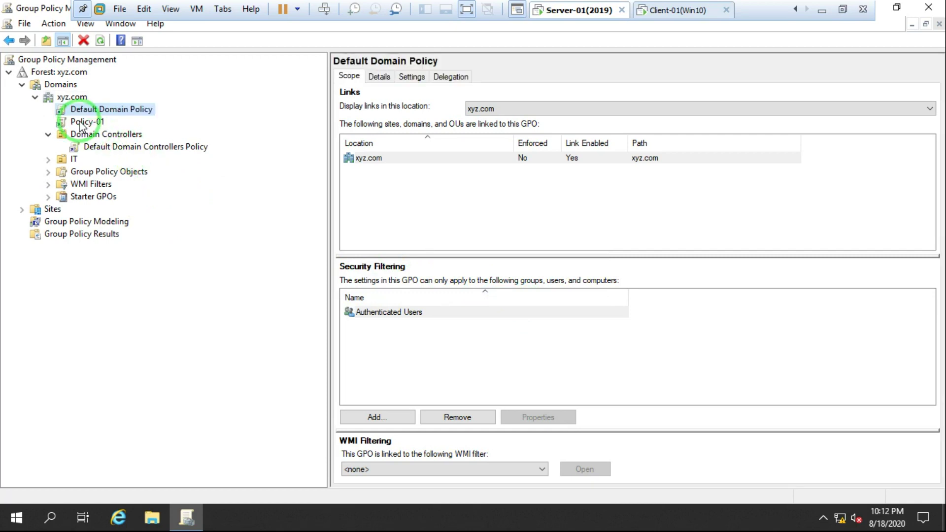
left_click(84, 123)
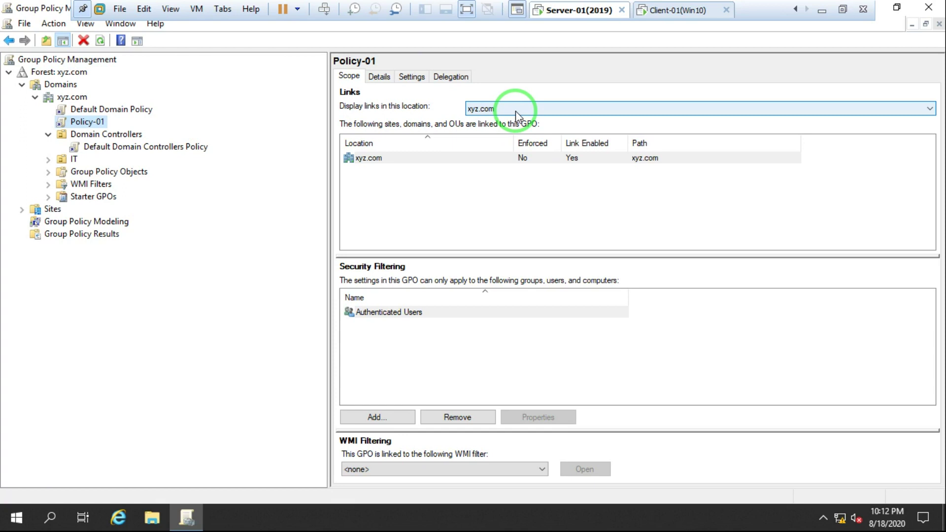
Edit Policy-01 and move the Group Policy Management Editor window to the top-left.
right_click(80, 125)
left_click(127, 135)
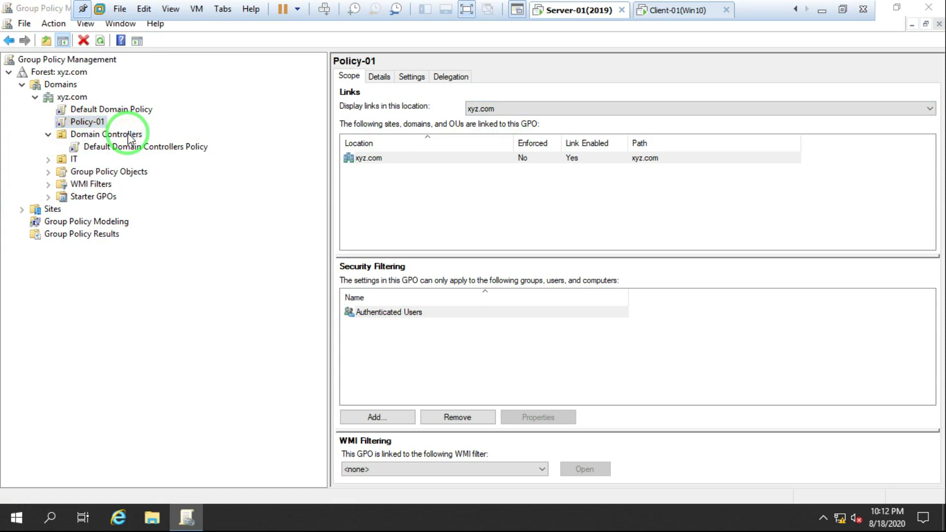
left_click_drag(269, 69, 315, 55)
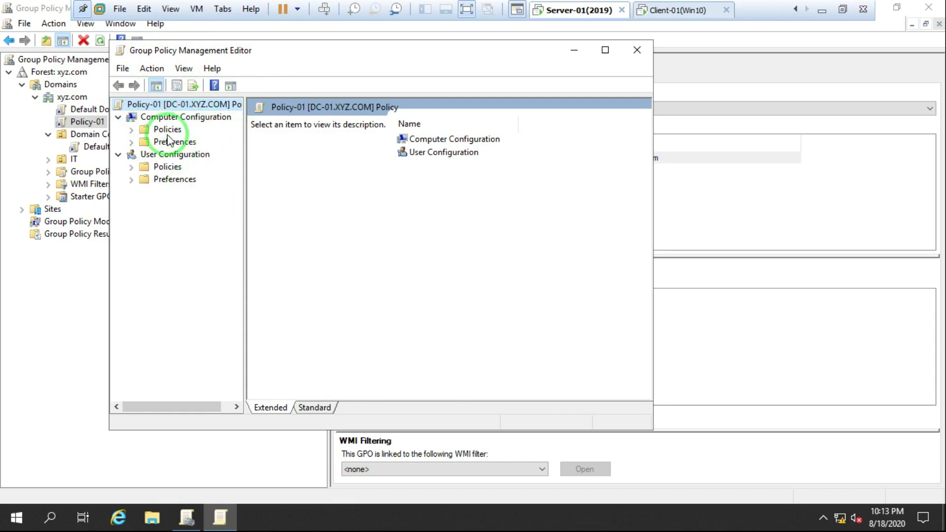
Expand Computer Configuration > Policies, widen the tree, and expand Software Settings and Administrative Templates.
left_click(132, 131)
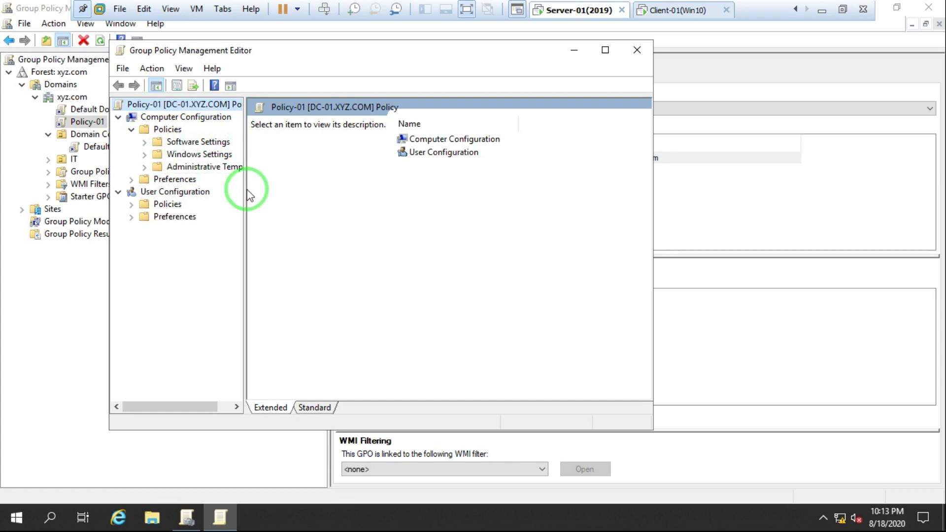
left_click_drag(245, 189, 273, 183)
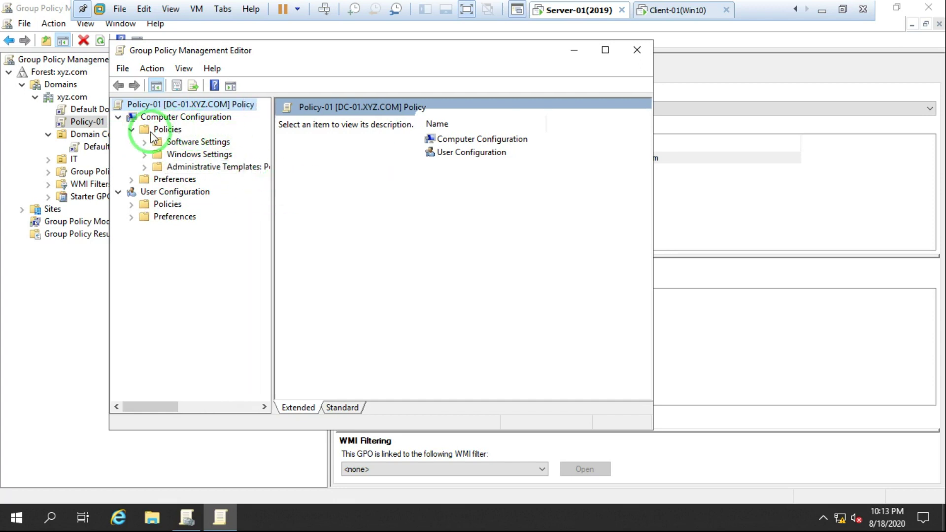
left_click(144, 145)
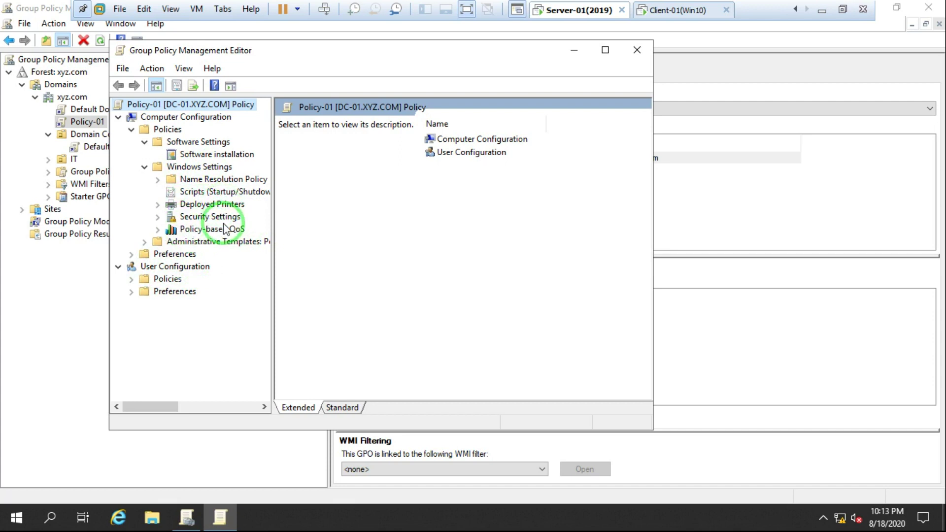
left_click(145, 242)
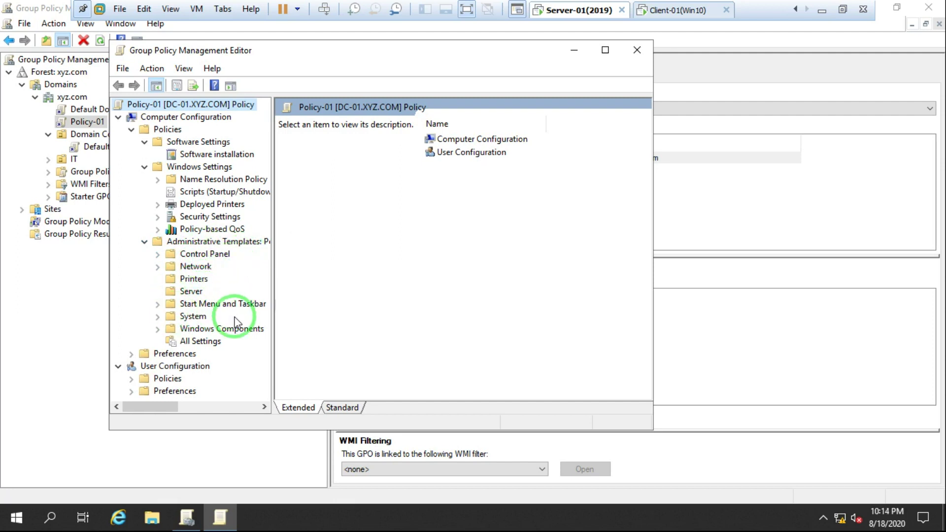
Browse Control Panel's Personalization, Regional and Language Options, and User Accounts policy folders.
left_click(158, 254)
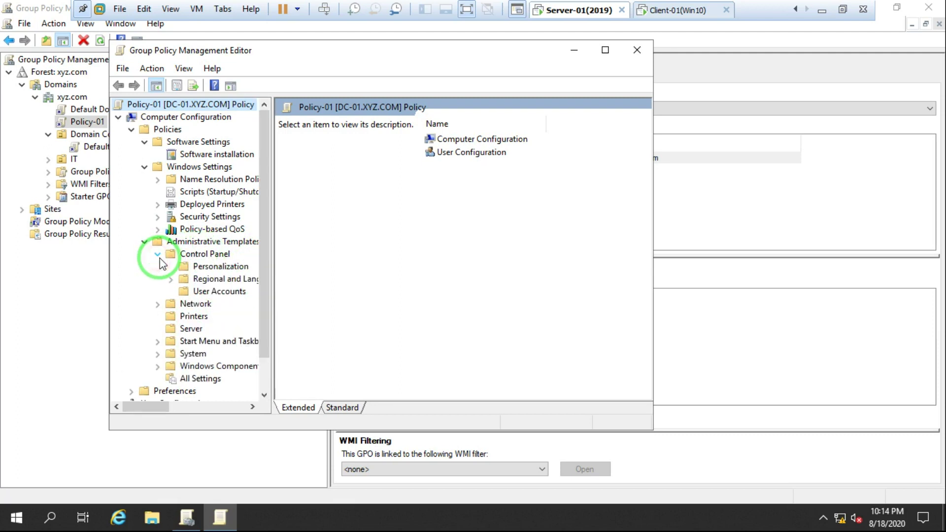
left_click(213, 255)
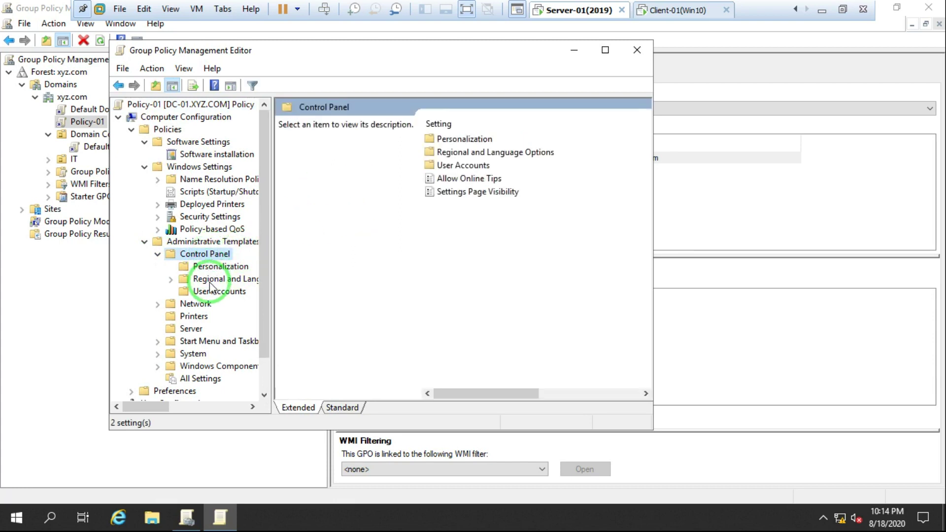
left_click(210, 268)
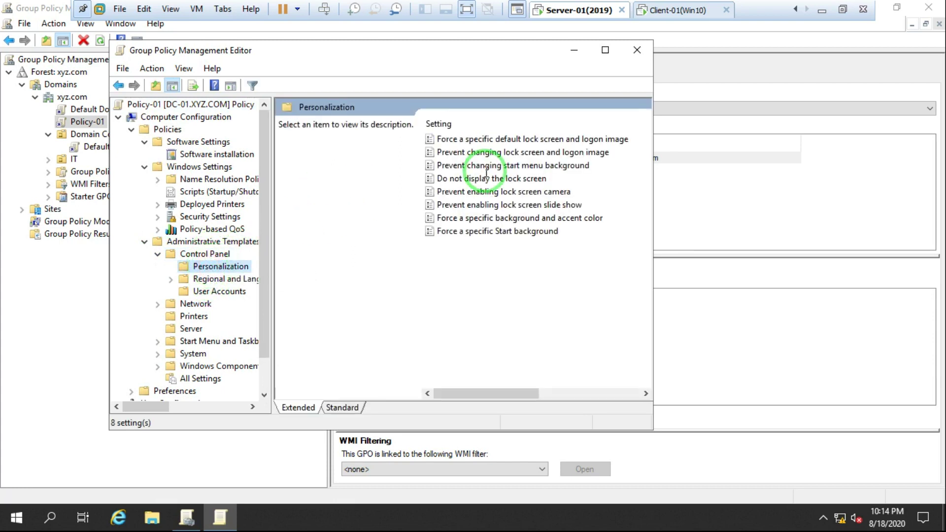
left_click(219, 279)
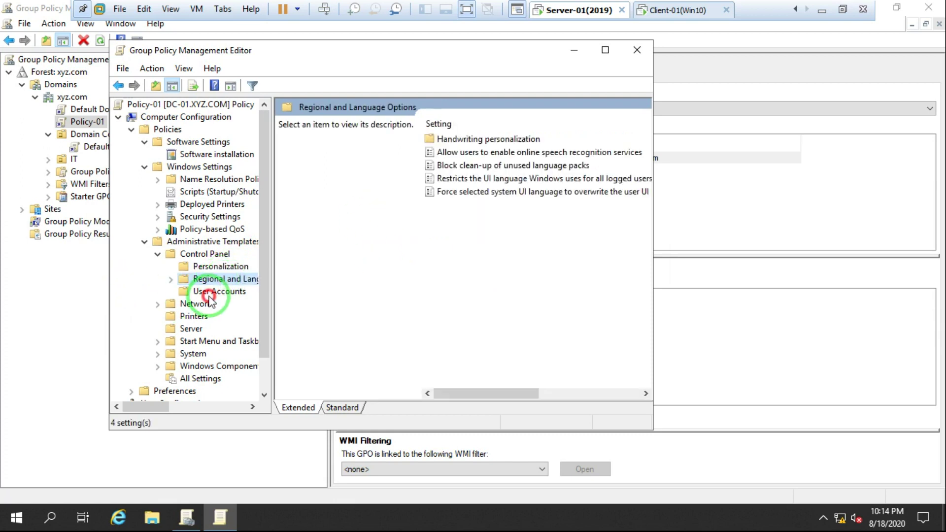
left_click(208, 294)
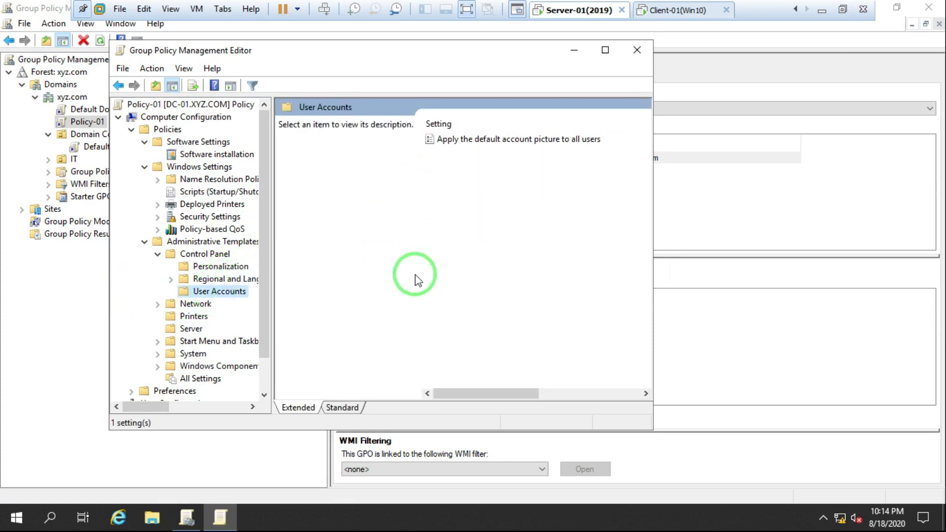
Collapse Control Panel, Administrative Templates, Windows Settings and Software Settings under Computer Configuration.
left_click(158, 254)
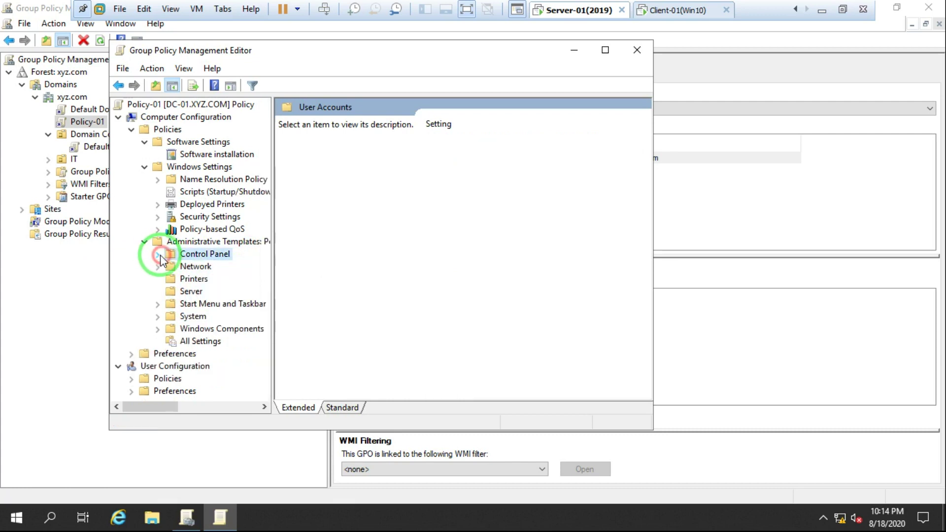
left_click(144, 242)
left_click(145, 168)
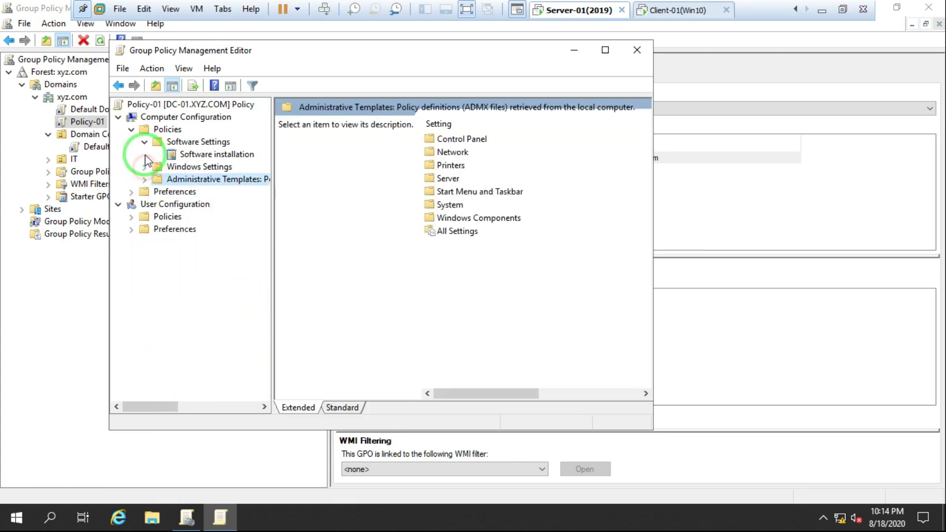
left_click(144, 142)
Expand User Configuration > Policies > Windows Settings and re-expand the computer Windows Settings.
left_click(131, 130)
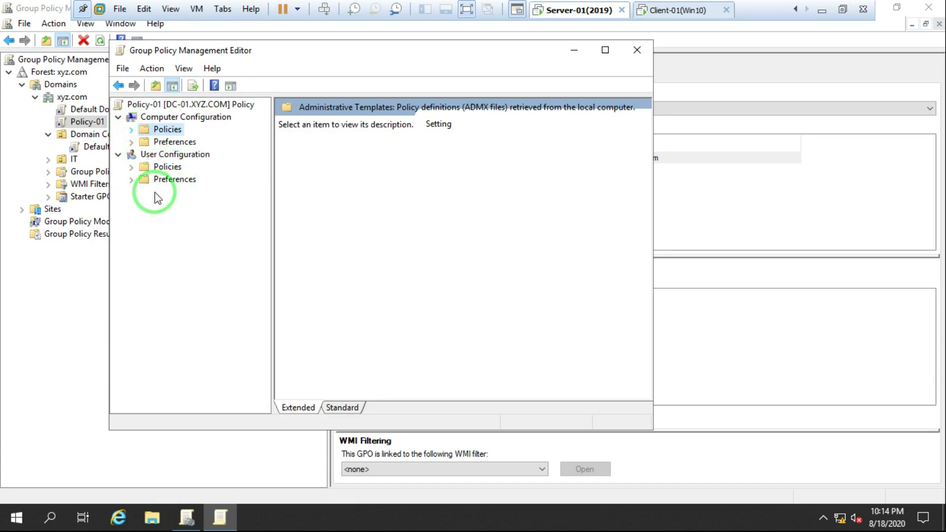
left_click(132, 168)
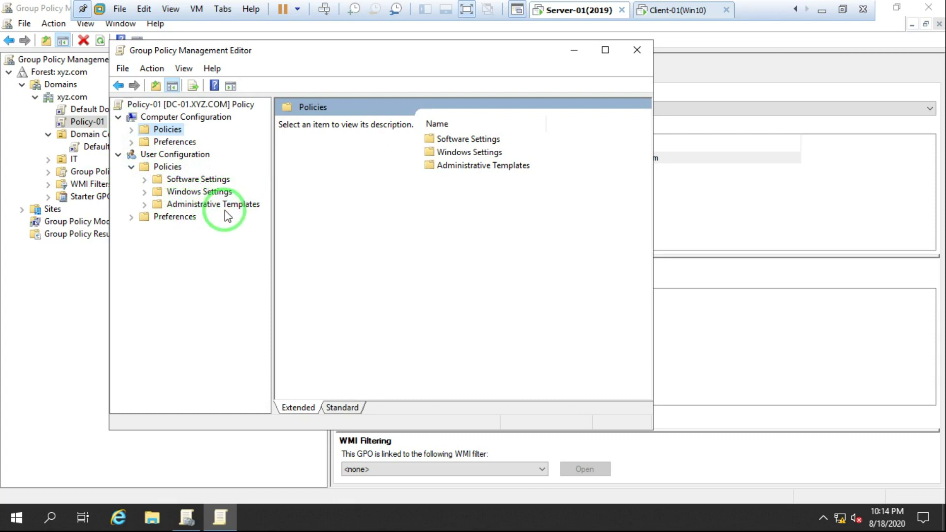
left_click(146, 192)
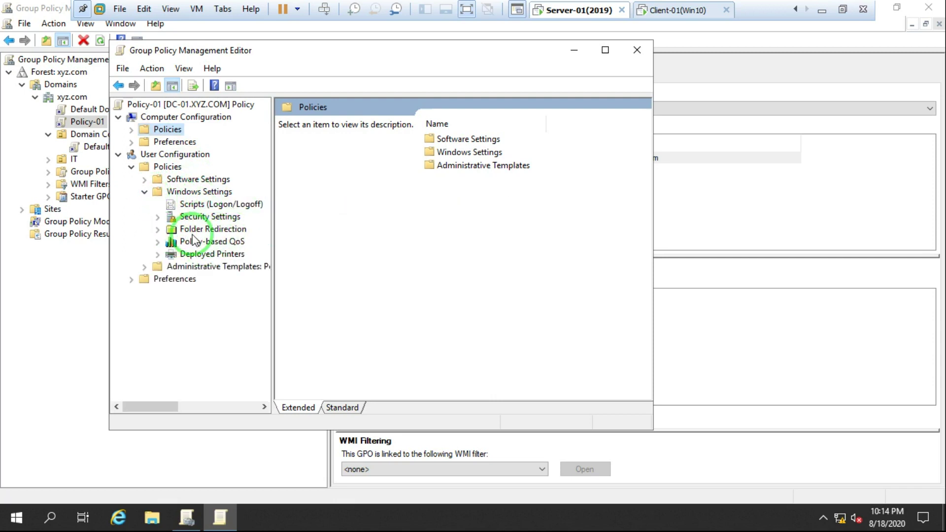
left_click(131, 131)
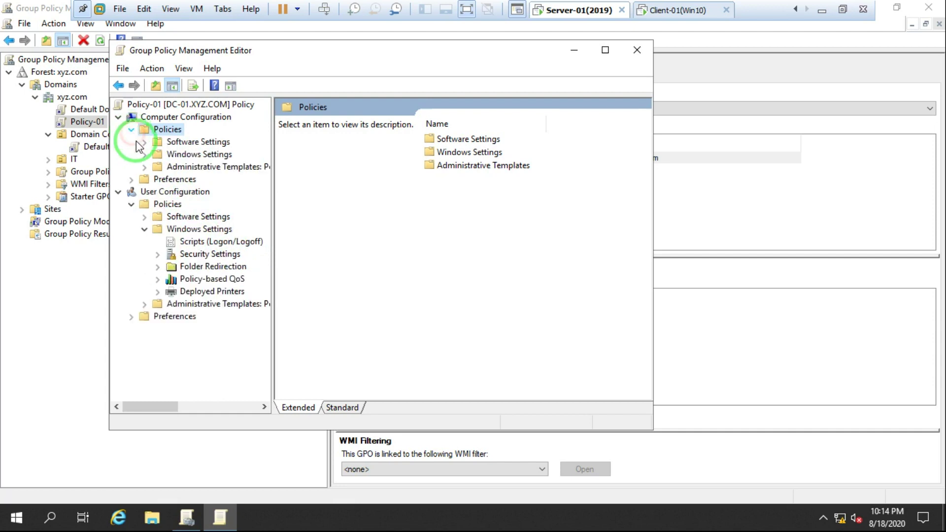
left_click(145, 154)
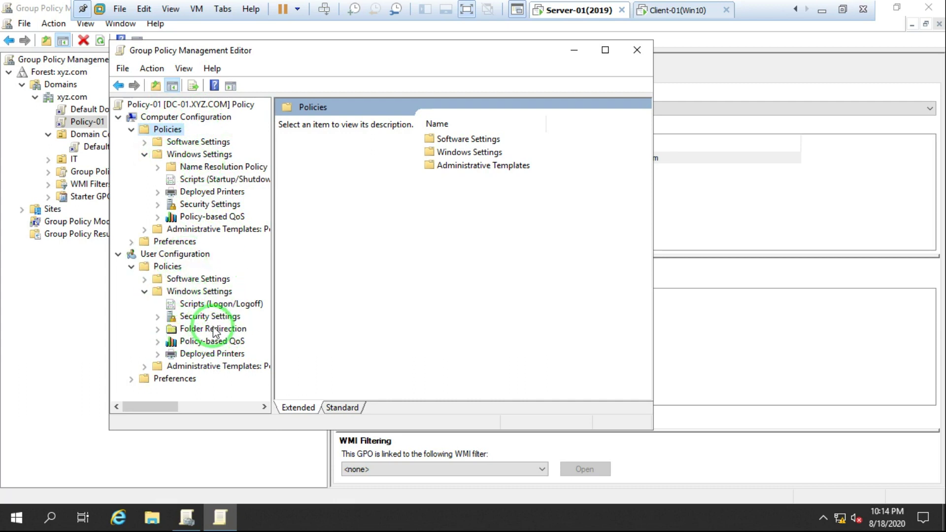
Collapse the computer branches and user Windows Settings, then open user Administrative Templates > Control Panel.
left_click(145, 154)
left_click(145, 142)
left_click(144, 142)
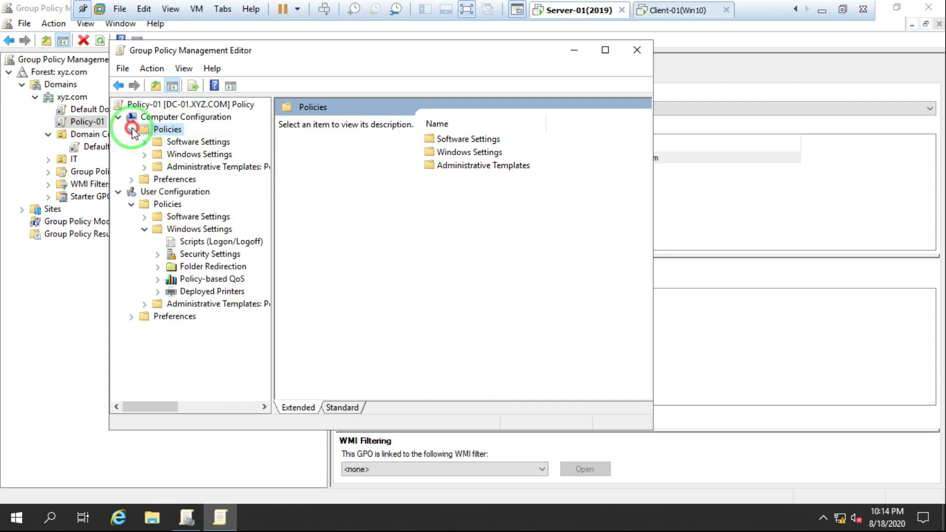
left_click(131, 129)
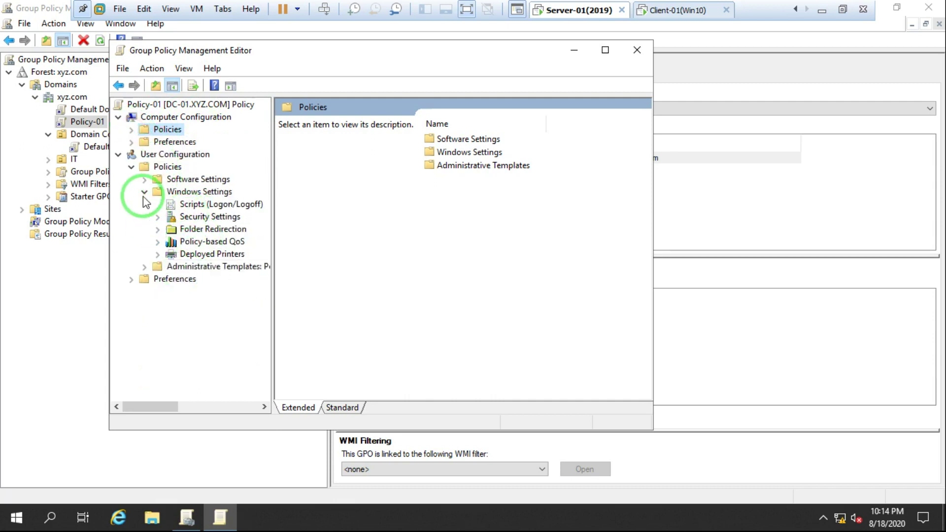
left_click(145, 192)
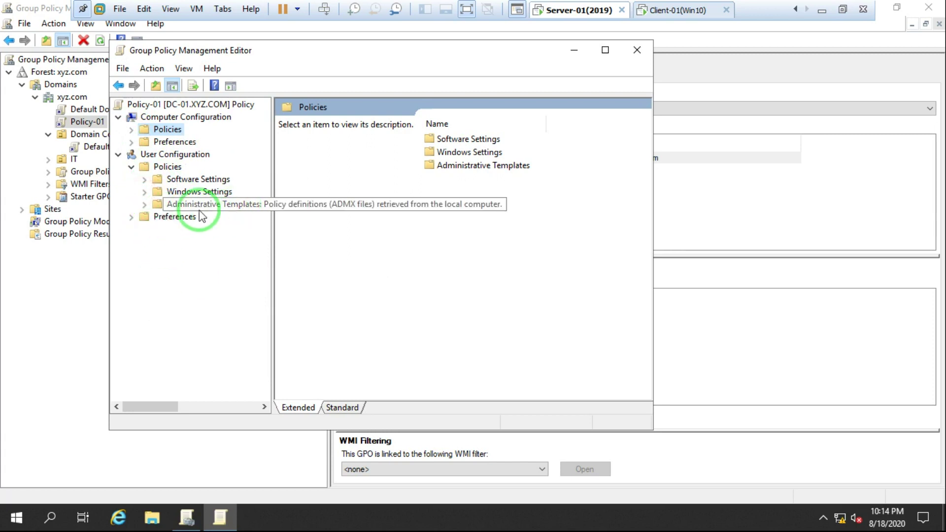
left_click(144, 205)
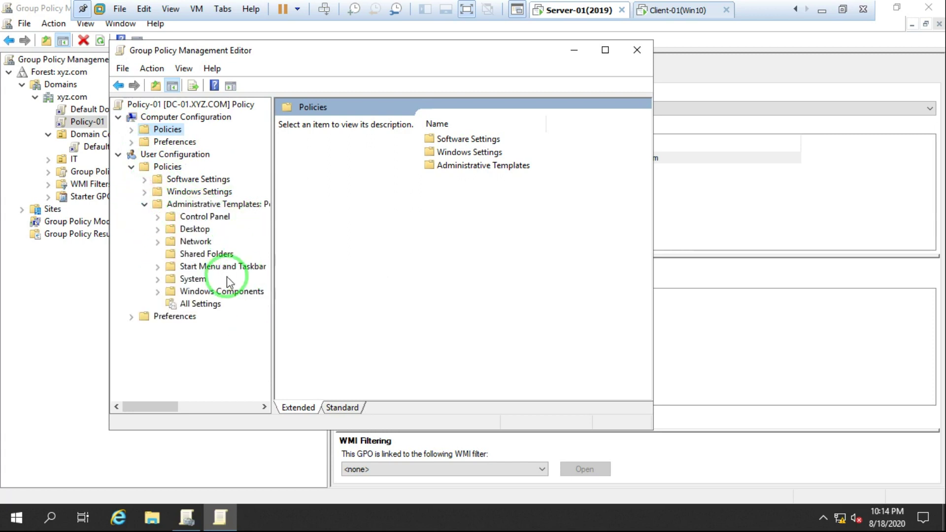
left_click(201, 217)
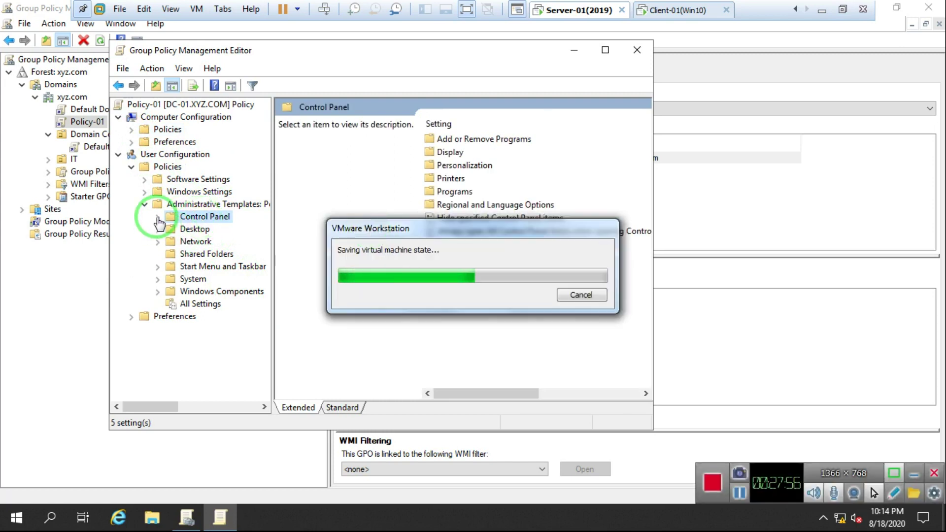
Browse the user Control Panel's Add or Remove Programs and Desktop policy settings.
left_click(157, 218)
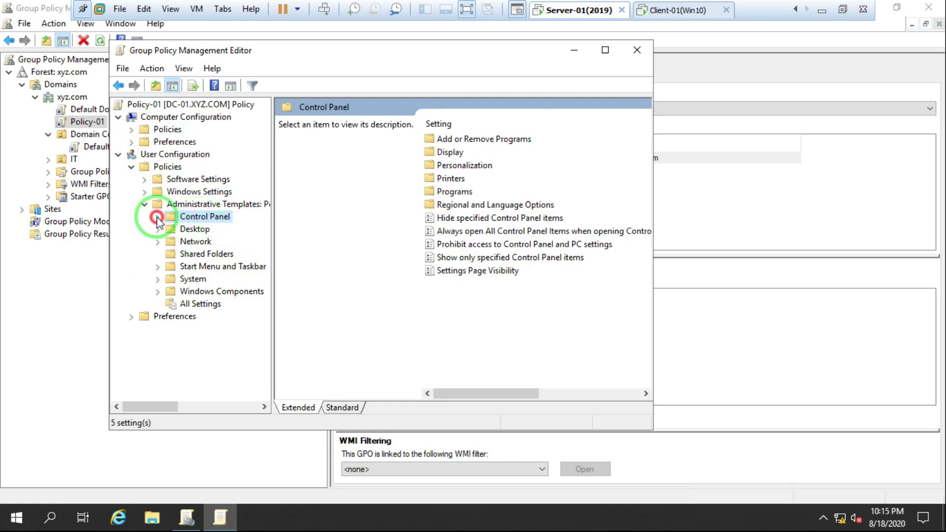
left_click(244, 232)
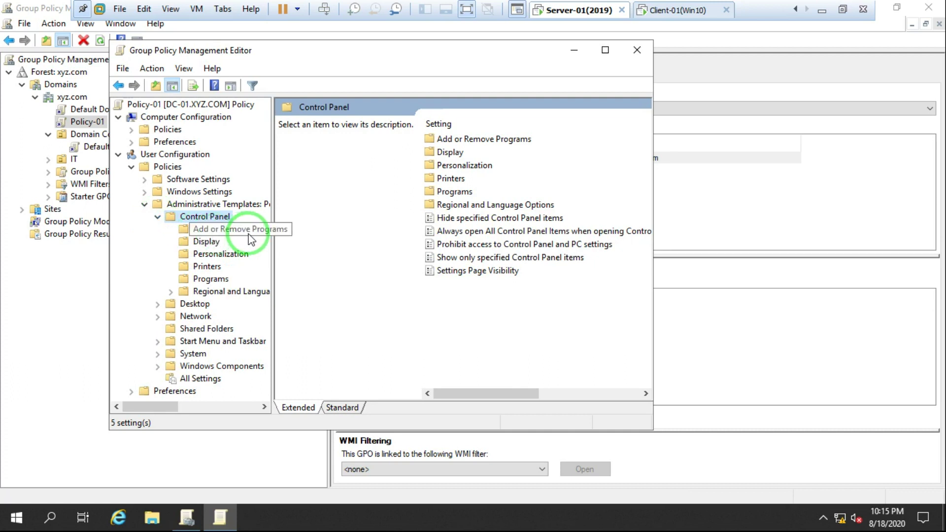
left_click(249, 238)
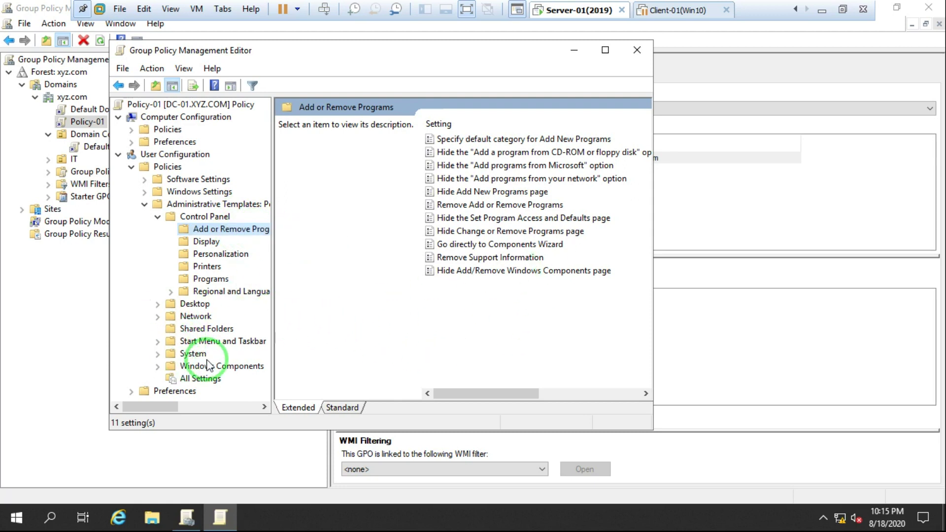
left_click(190, 303)
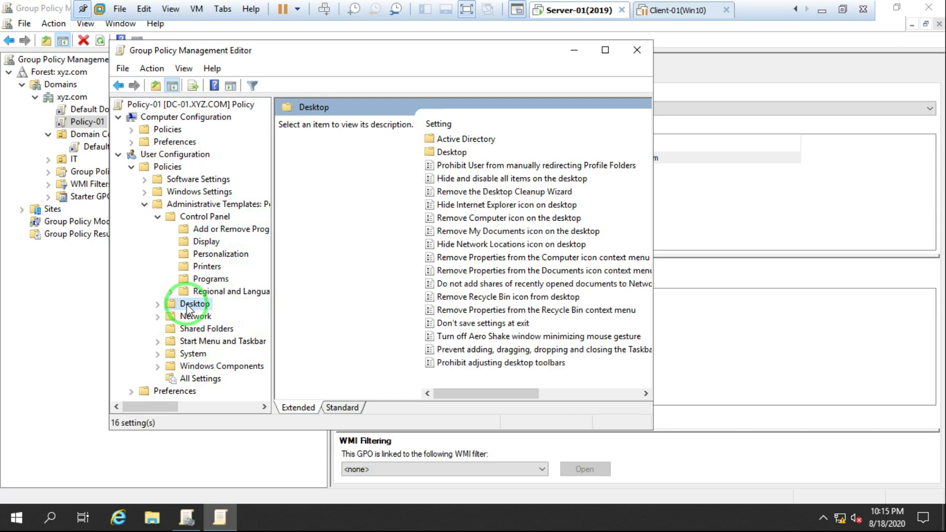
double_click(451, 152)
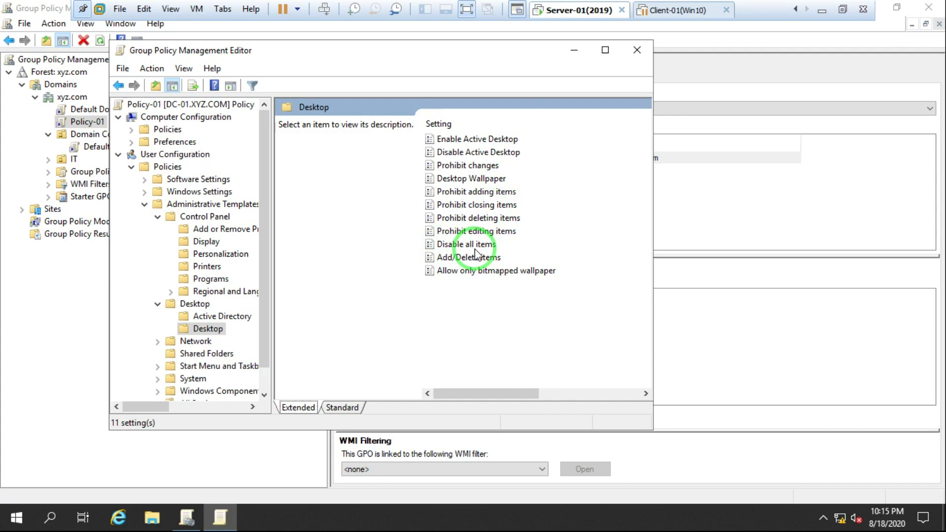
Collapse Desktop, Control Panel and Administrative Templates, then expand User Configuration Preferences.
left_click(158, 304)
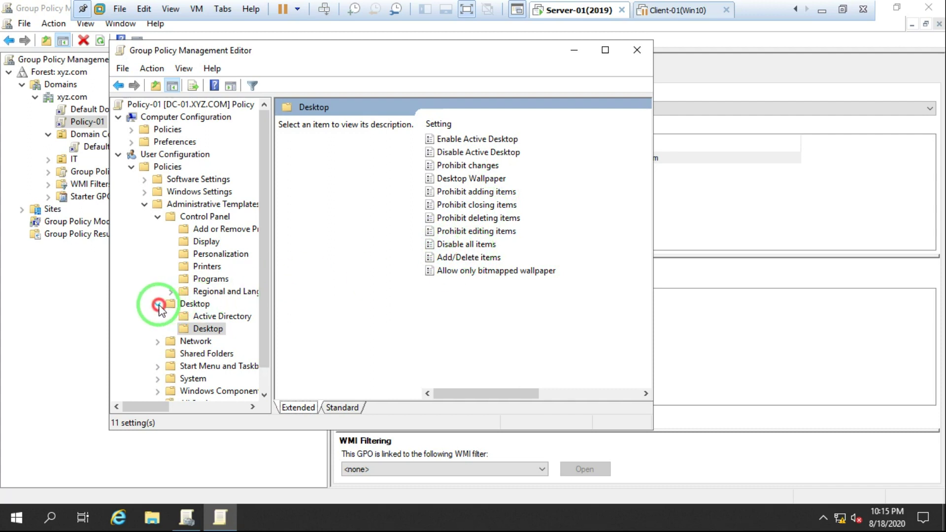
left_click(157, 217)
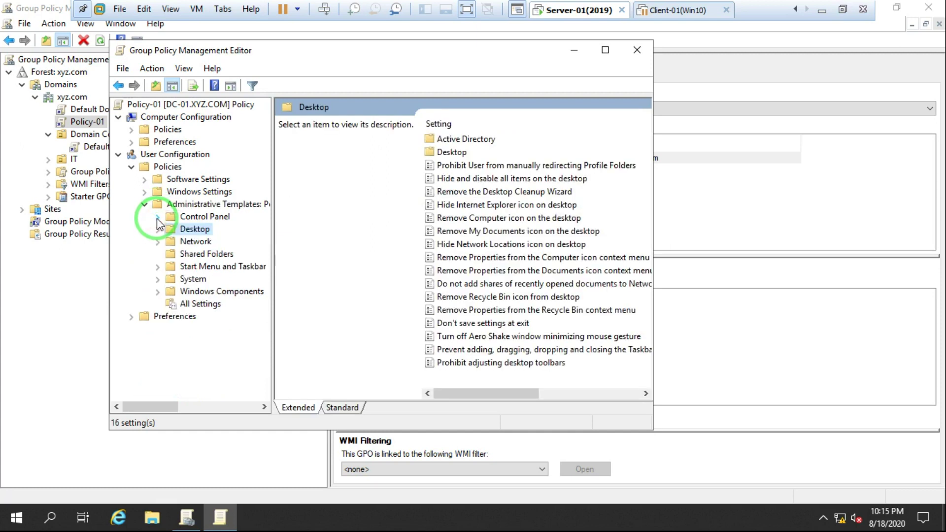
left_click(144, 204)
left_click(131, 217)
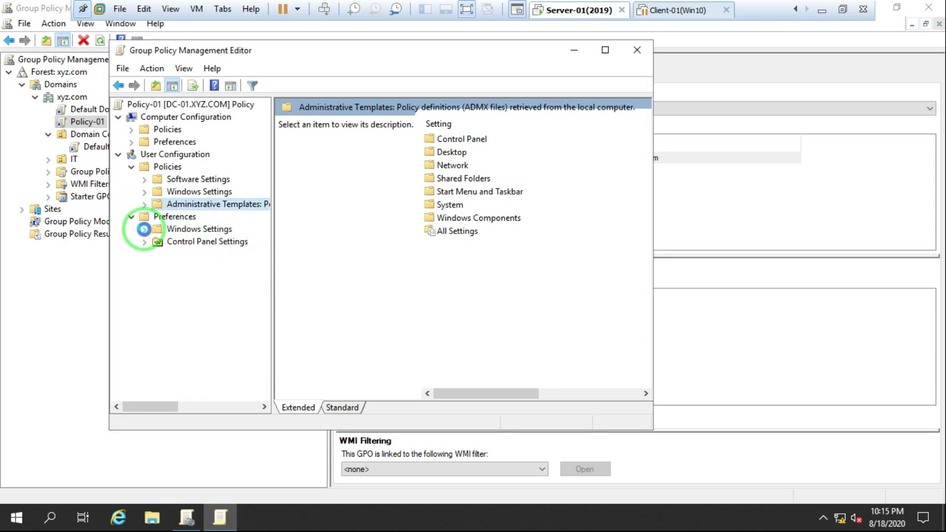
Look through the user Preferences Windows Settings, Printers, Devices and Folder Options items.
left_click(145, 229)
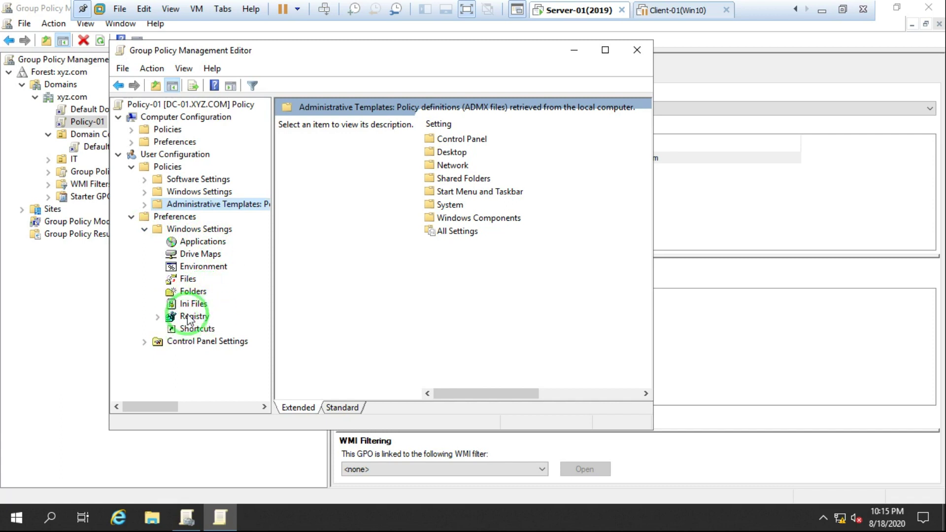
left_click(145, 230)
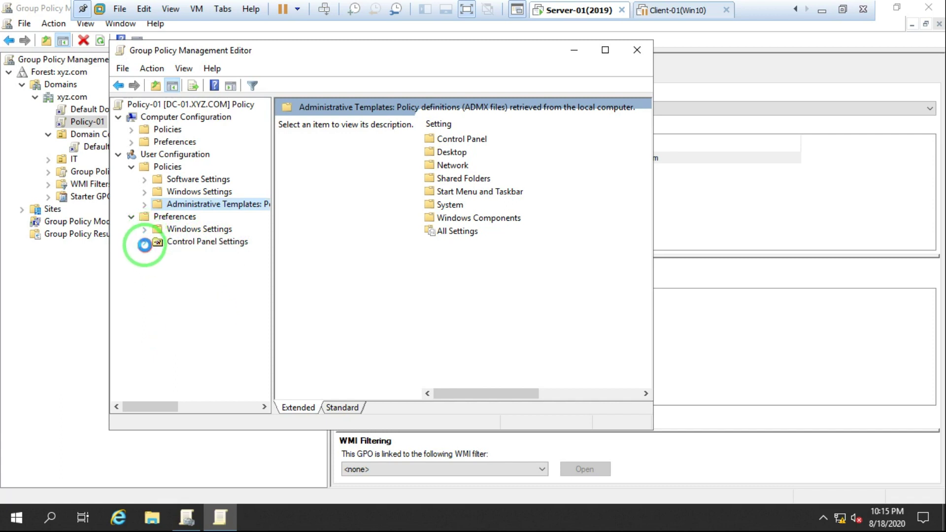
left_click(144, 242)
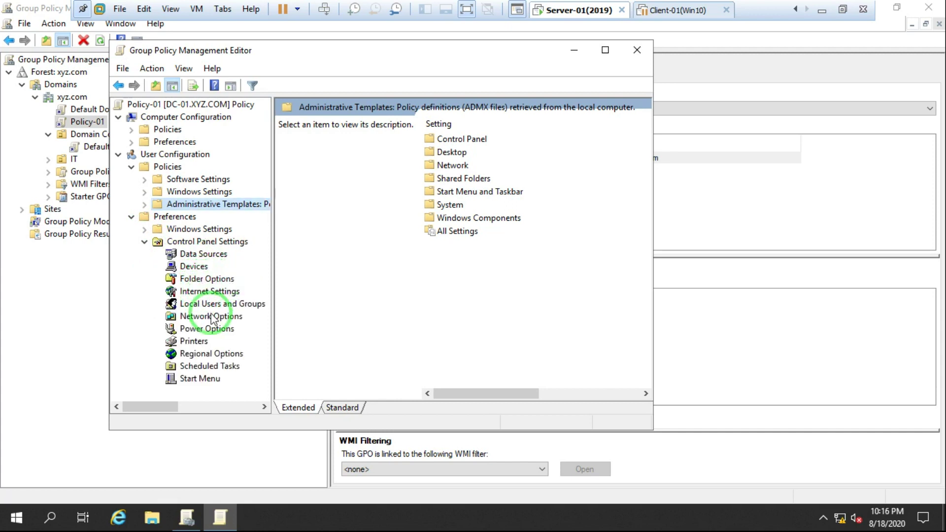
left_click(194, 341)
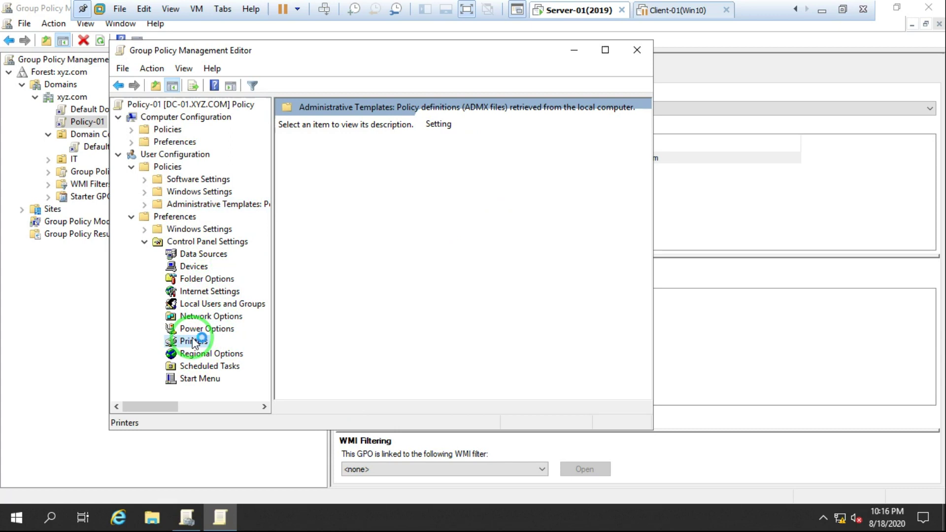
left_click(192, 268)
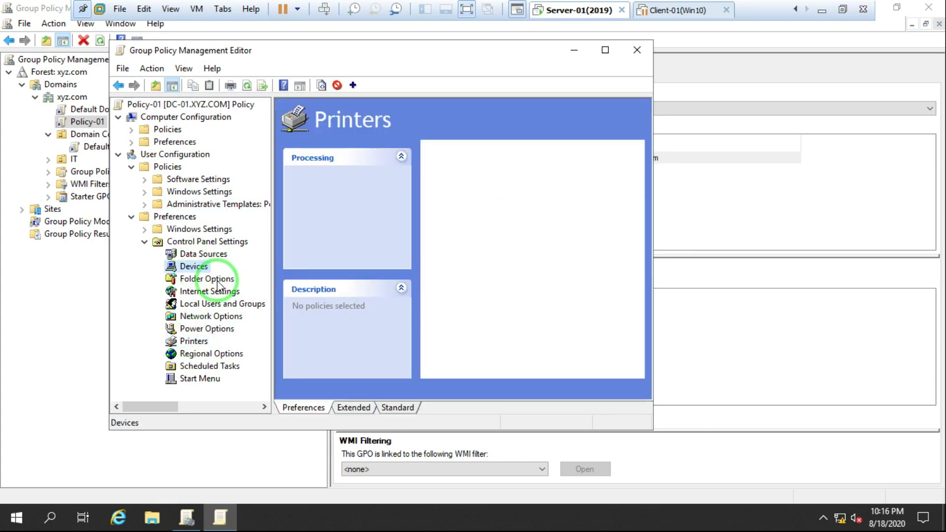
left_click(213, 279)
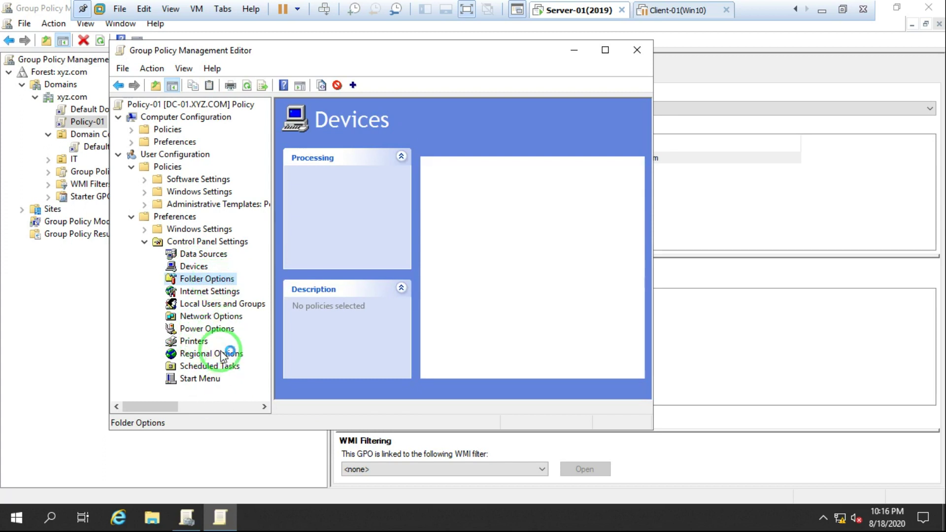
Fold away Preferences and re-expand User Configuration Policies > Administrative Templates.
left_click(144, 242)
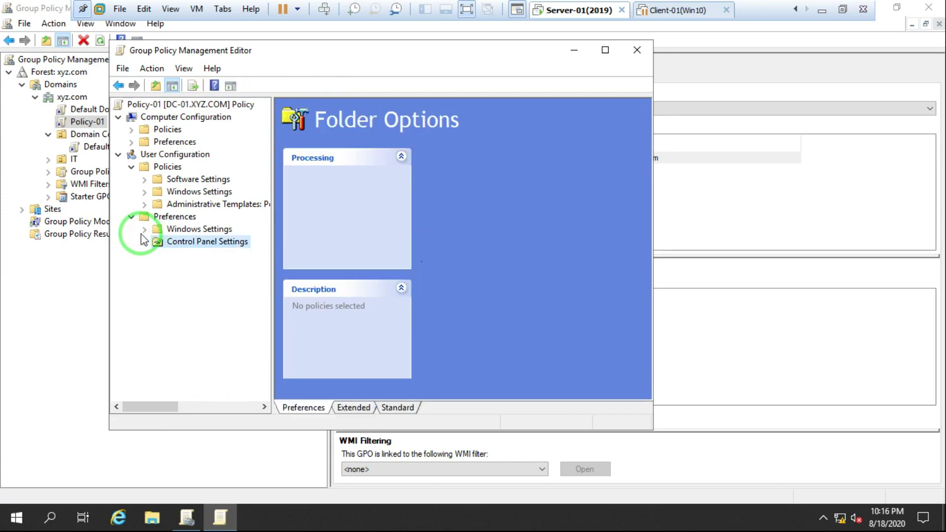
left_click(132, 217)
left_click(131, 166)
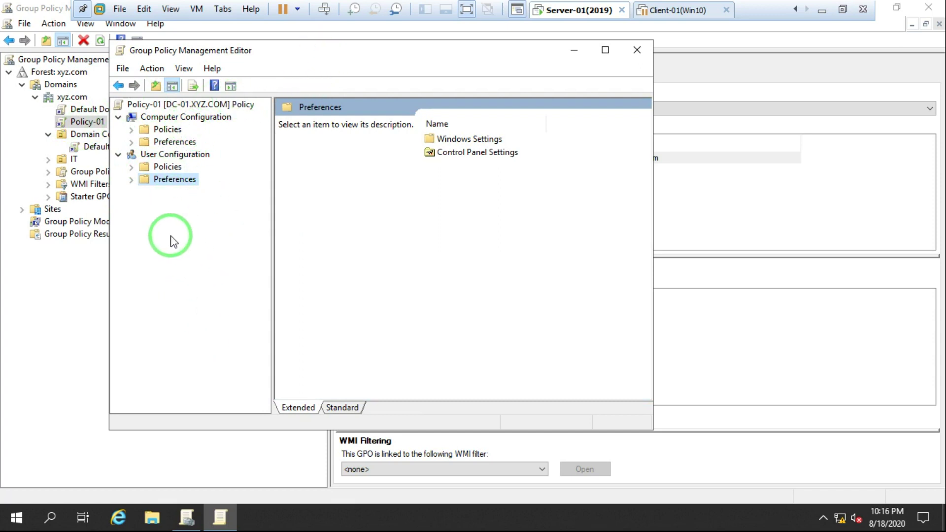
mouse_move(279, 48)
left_mouse_down()
mouse_move(433, 150)
mouse_move(367, 50)
mouse_move(350, 40)
mouse_move(277, 45)
left_mouse_up()
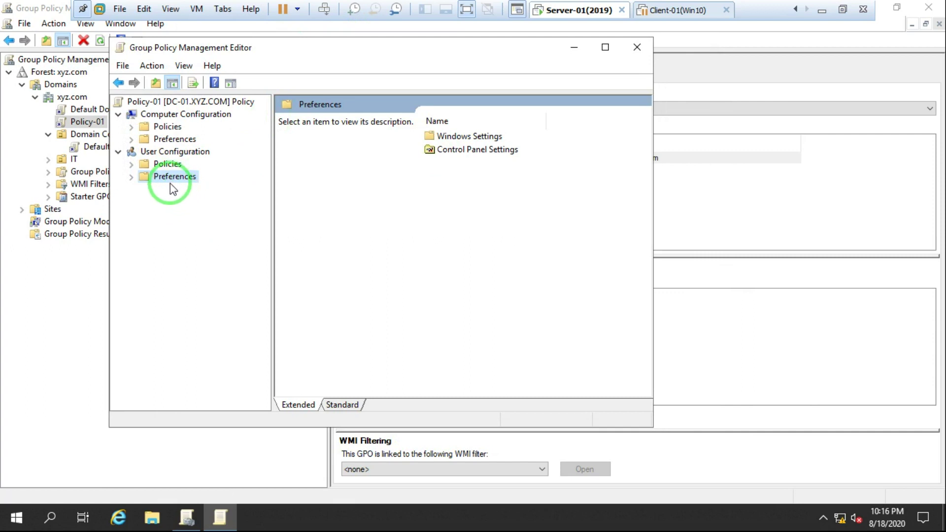
left_click(131, 164)
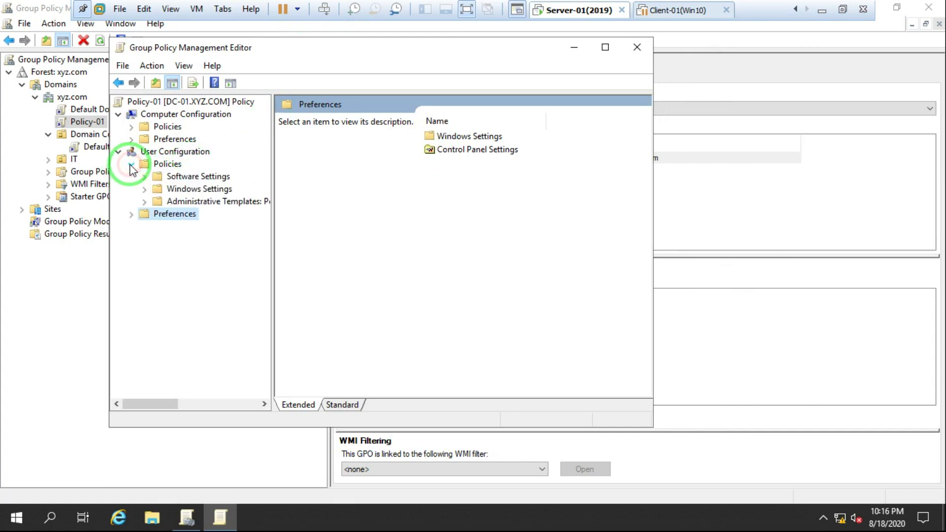
left_click(144, 202)
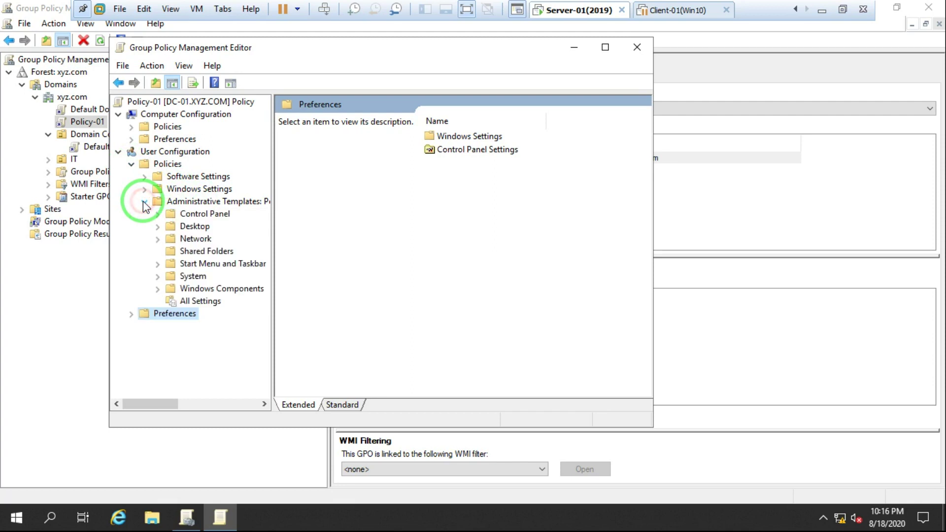
Show Start Menu and Taskbar user settings in the Standard view and scroll the list.
left_click(218, 265)
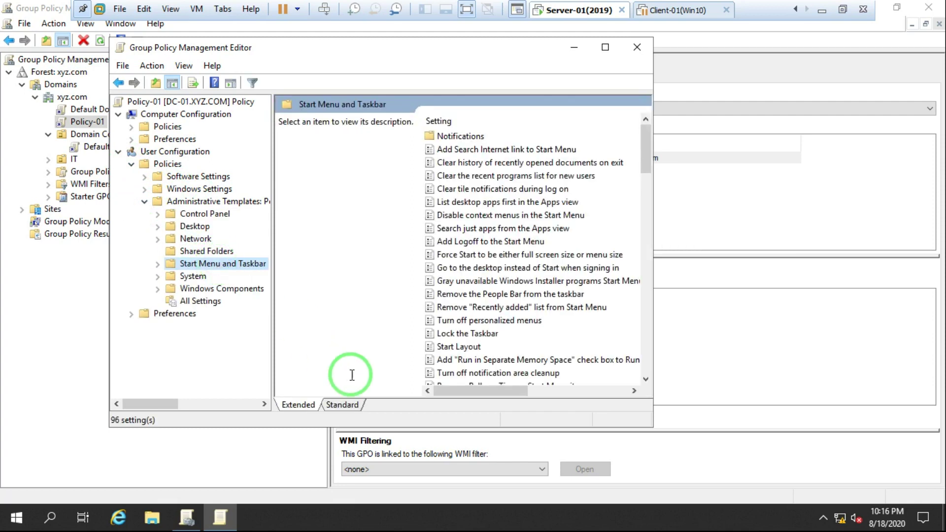
left_click(344, 407)
left_click(325, 308)
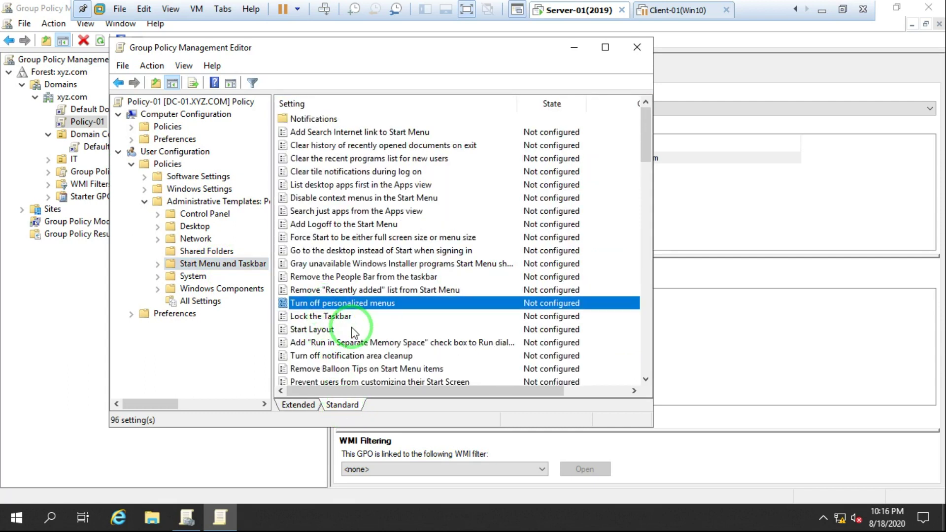
scroll(353, 331, "down", 2)
scroll(353, 331, "down", 3)
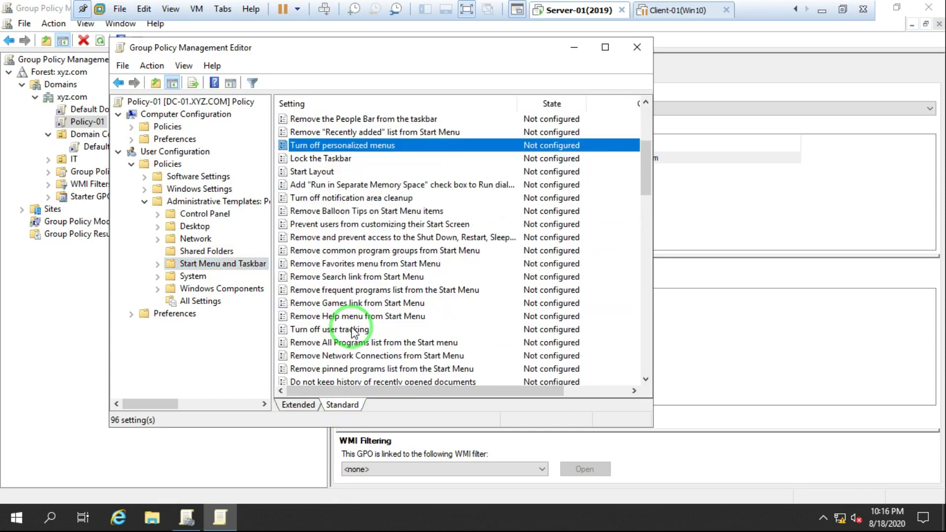
scroll(353, 331, "down", 1)
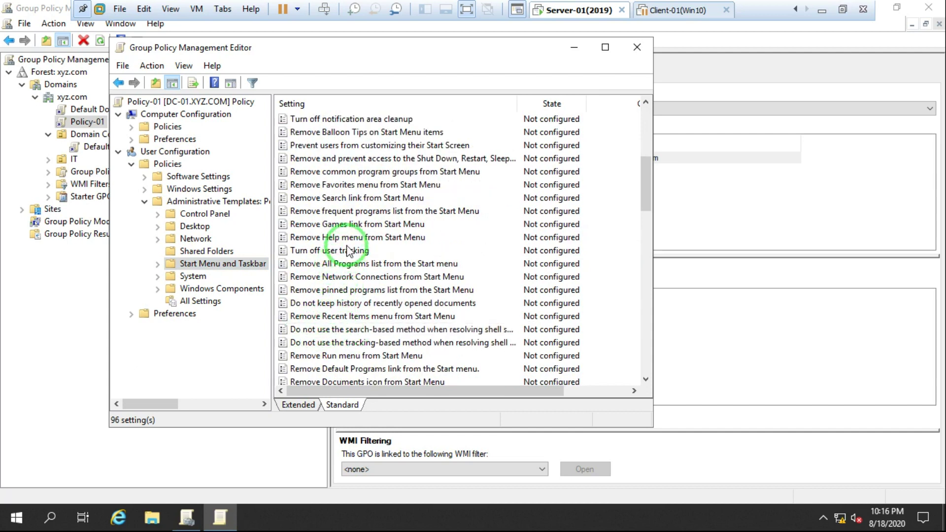
scroll(362, 319, "down", 1)
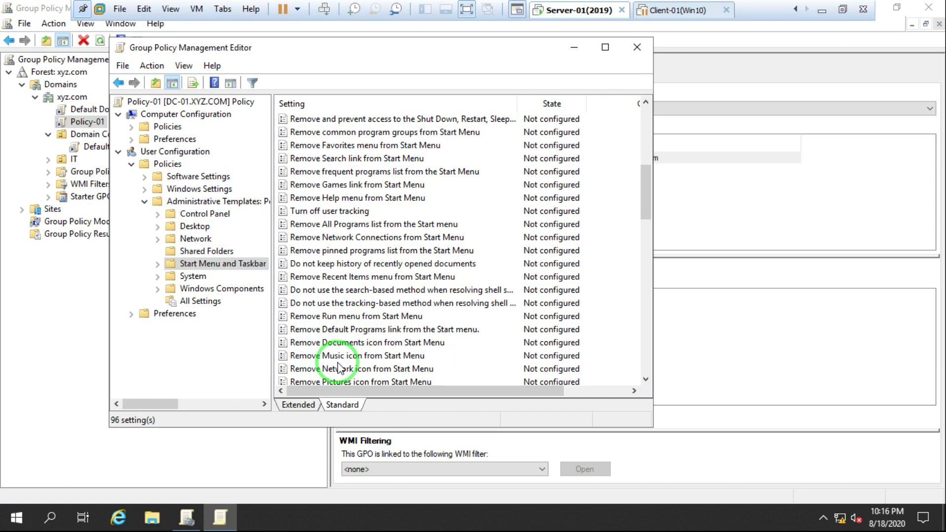
scroll(340, 365, "down", 2)
scroll(339, 367, "down", 1)
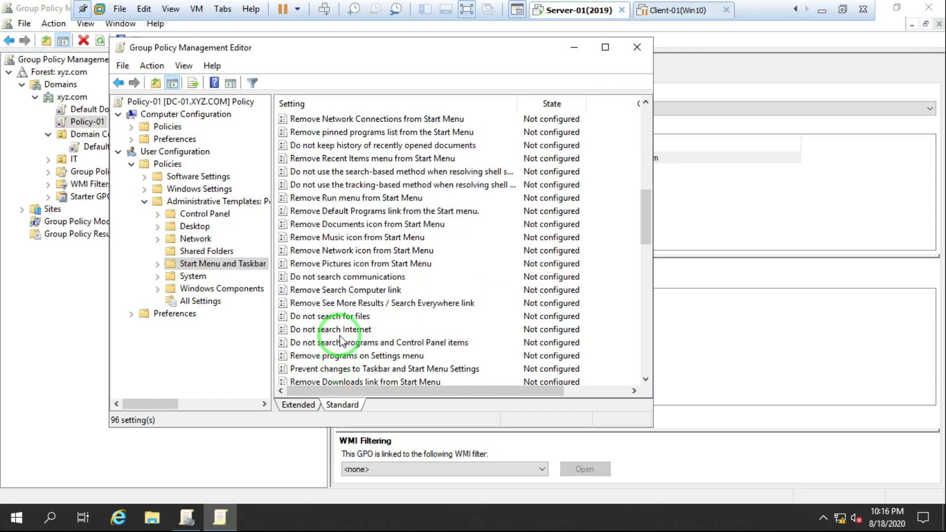
scroll(340, 345, "down", 2)
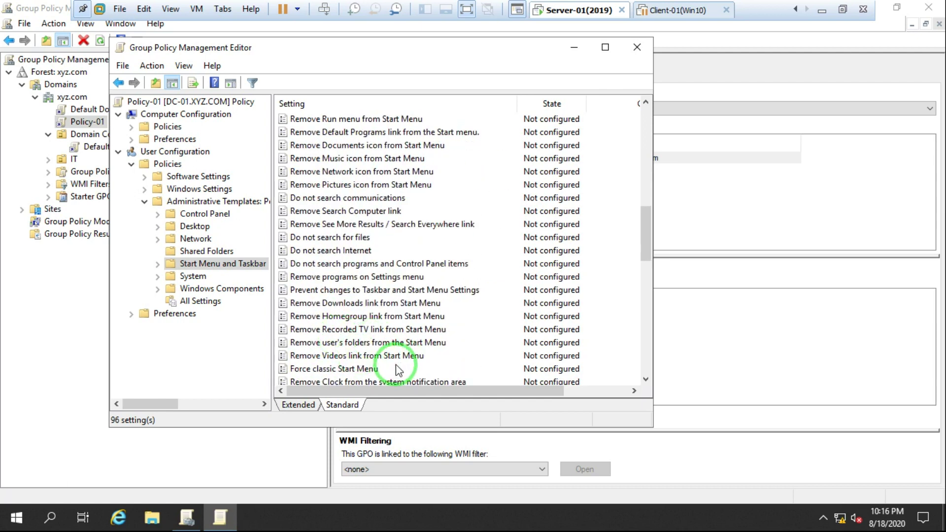
scroll(367, 343, "down", 2)
Maximize the editor and browse all 96 settings, all Not configured.
double_click(376, 46)
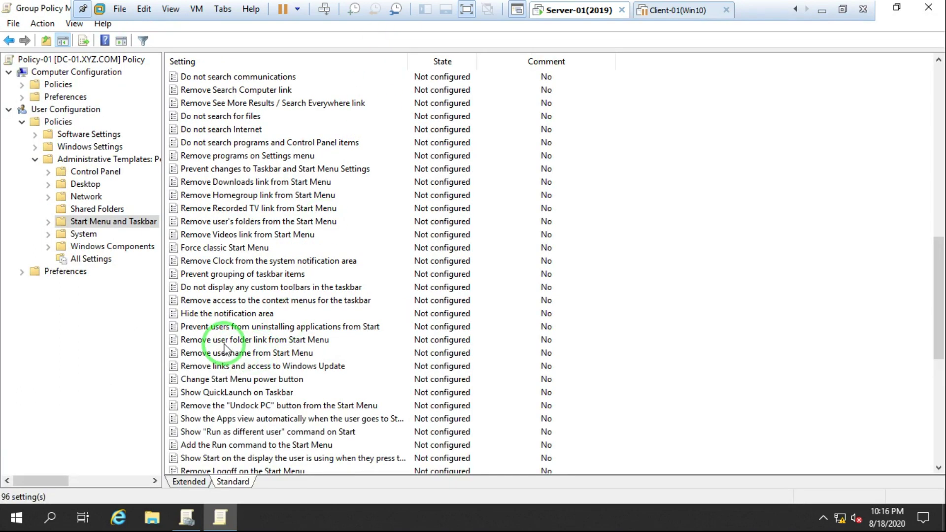
scroll(224, 346, "up", 2)
left_click(225, 345)
key("Down")
key("Down")
key("Down")
key("Down")
key("Down")
key("Down")
key("Down")
key("Down")
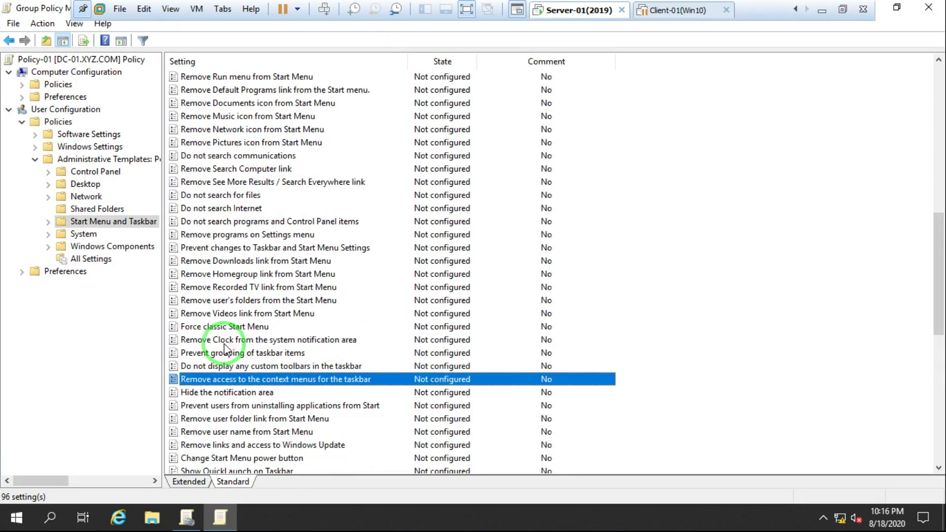
key("Down")
key("Down")
key("Down")
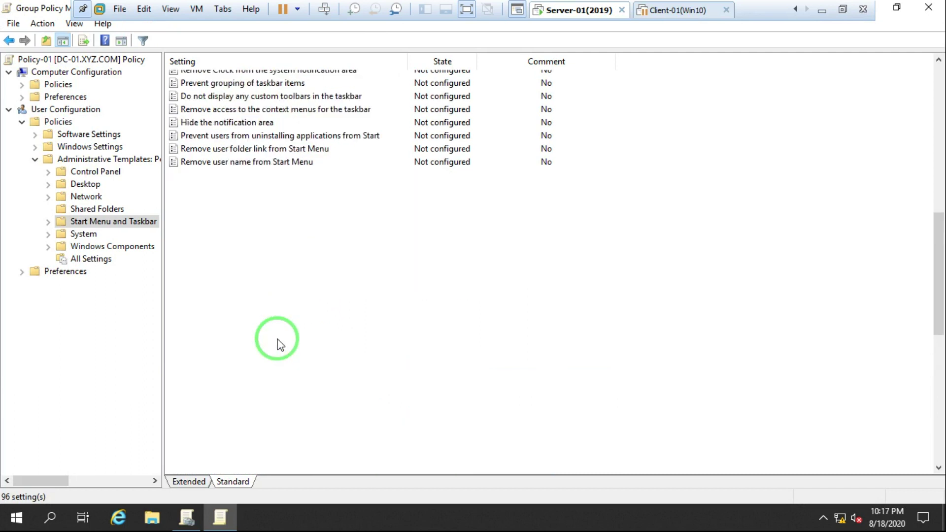
scroll(265, 217, "up", 3)
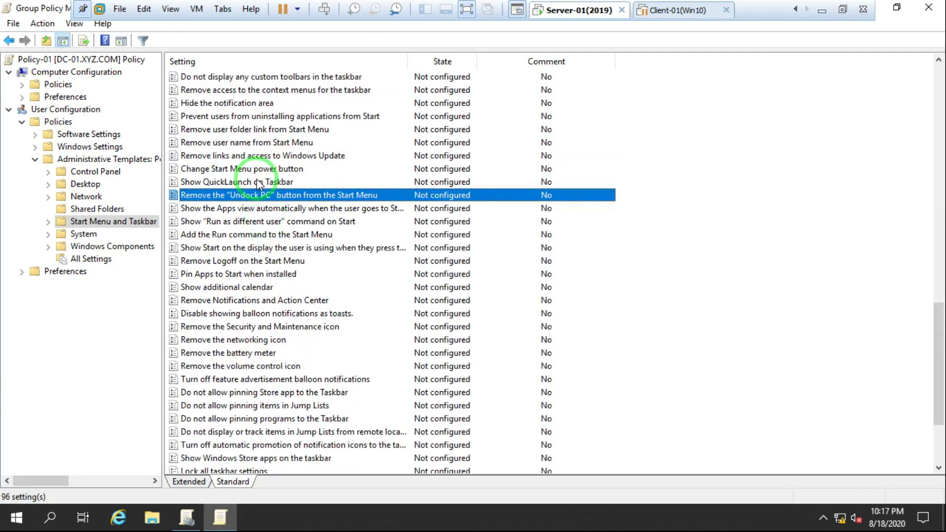
scroll(251, 163, "up", 6)
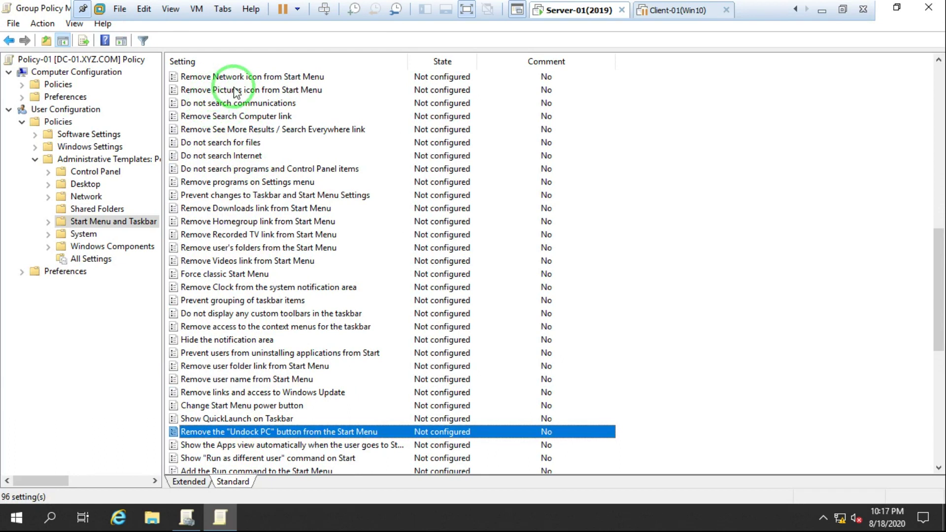
scroll(246, 158, "up", 2)
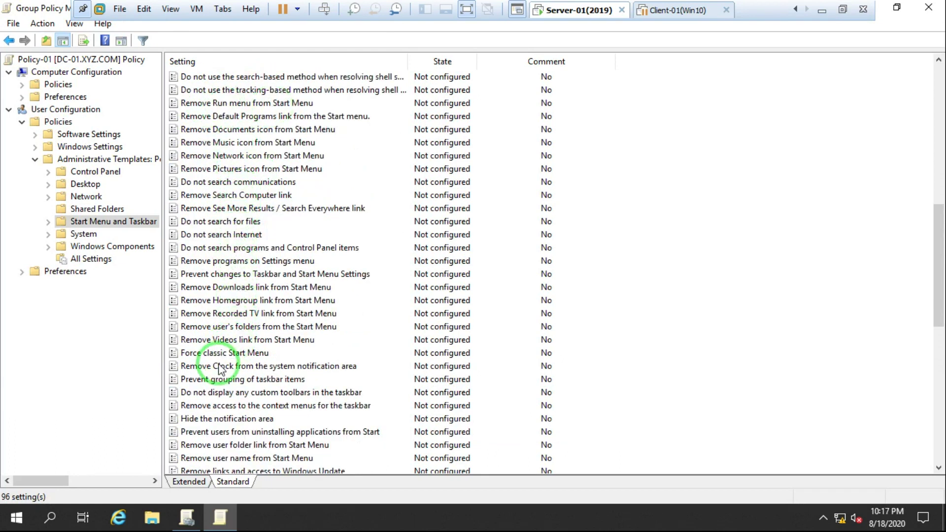
scroll(243, 450, "down", 2)
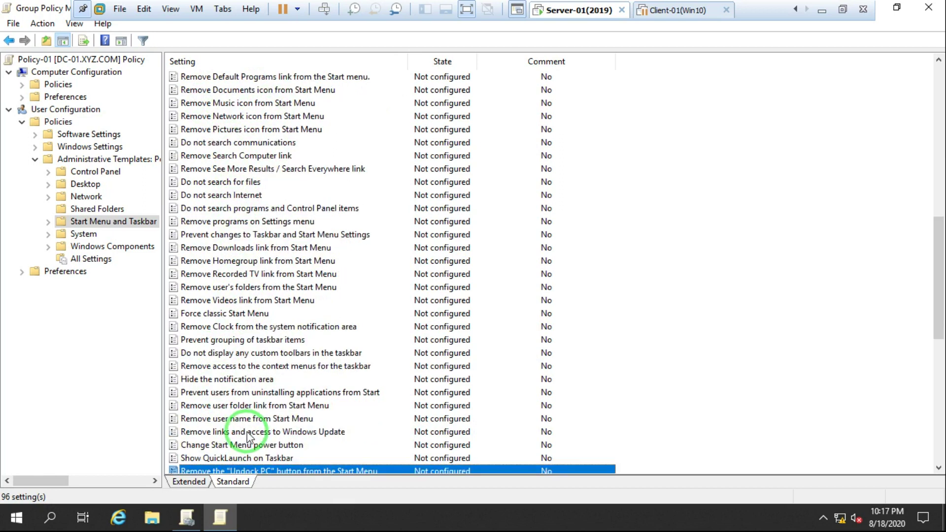
scroll(249, 436, "down", 2)
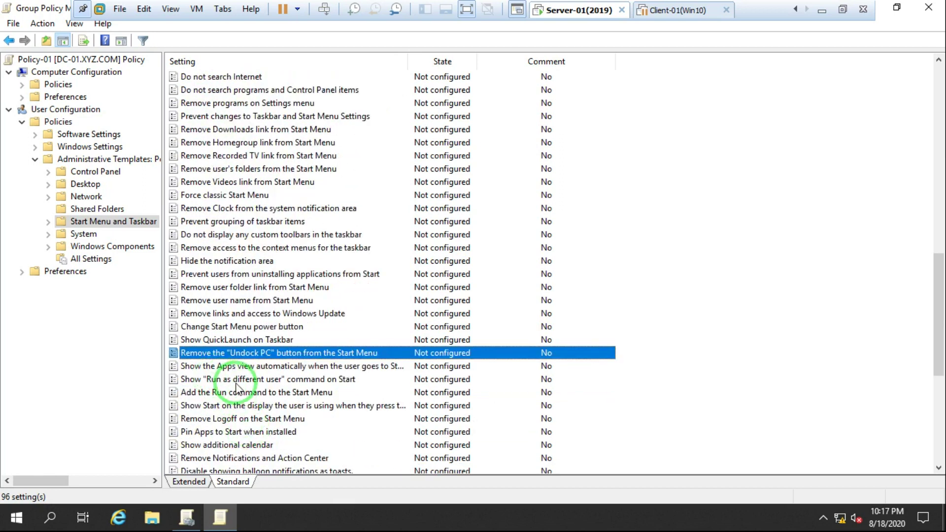
scroll(244, 409, "down", 1)
scroll(242, 416, "down", 2)
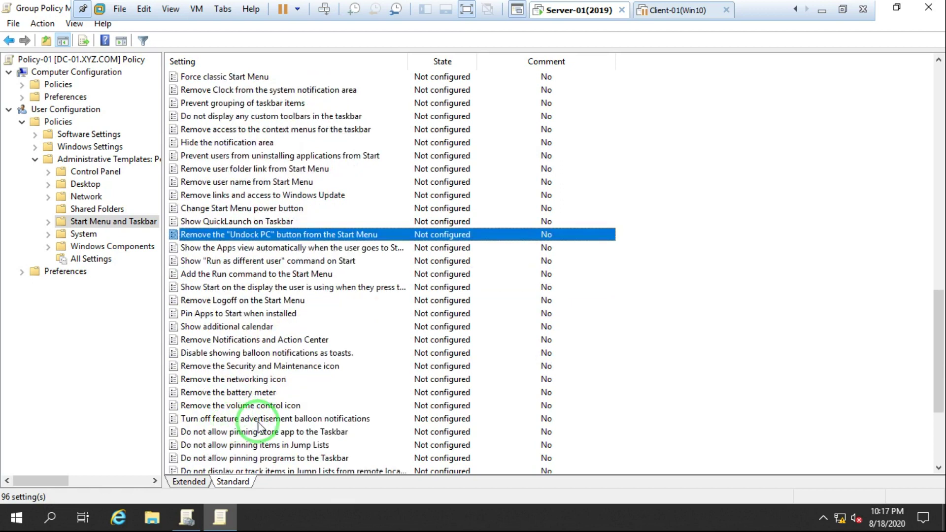
scroll(243, 409, "down", 1)
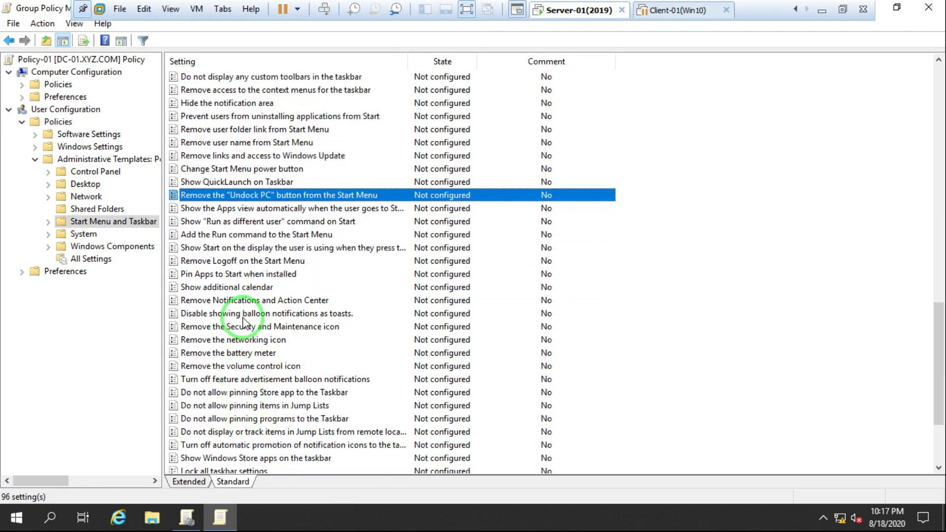
scroll(251, 293, "up", 1)
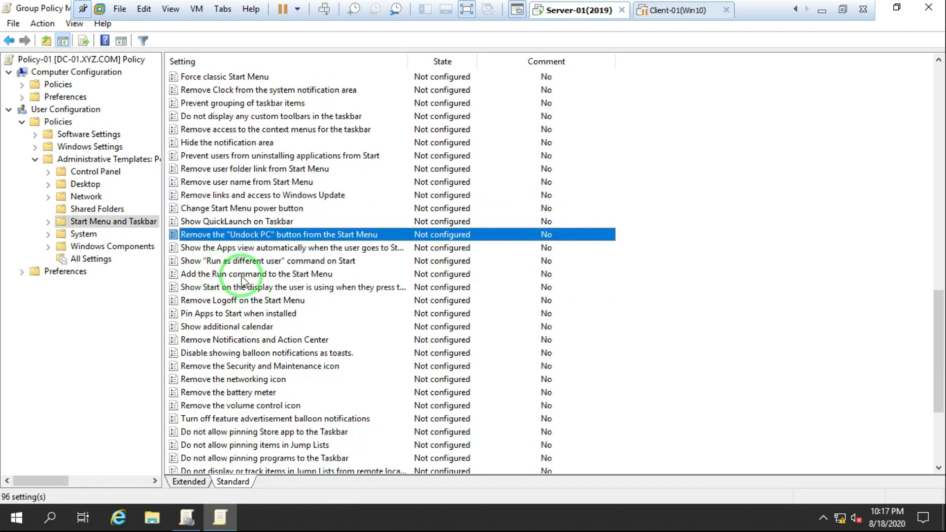
scroll(275, 280, "up", 1)
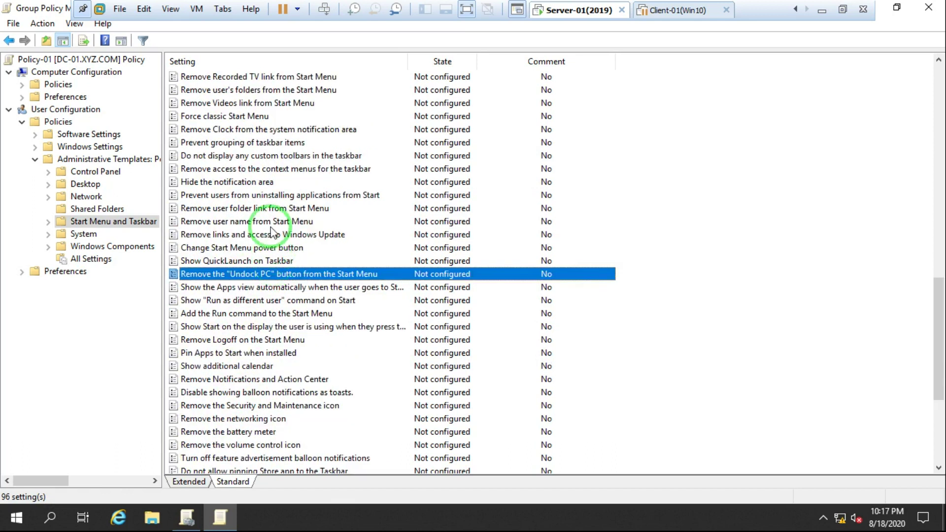
scroll(269, 217, "up", 2)
scroll(271, 232, "up", 14)
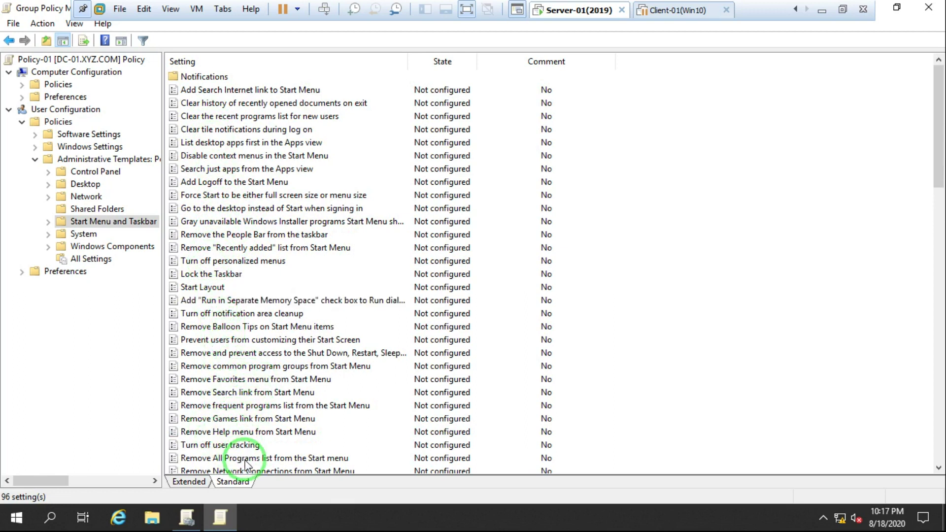
Scroll the Start Menu and Taskbar list and select Remove Run menu from Start Menu.
left_click(48, 221)
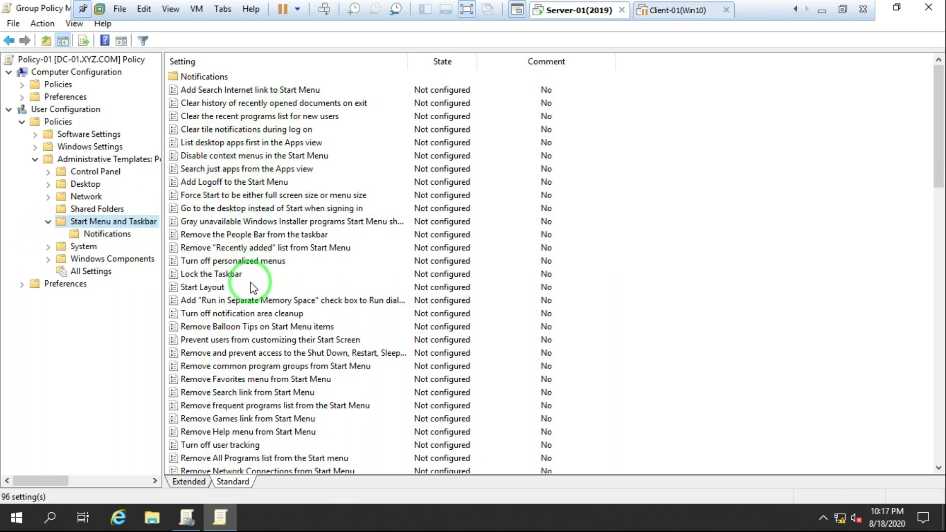
scroll(251, 285, "down", 1)
scroll(251, 280, "down", 1)
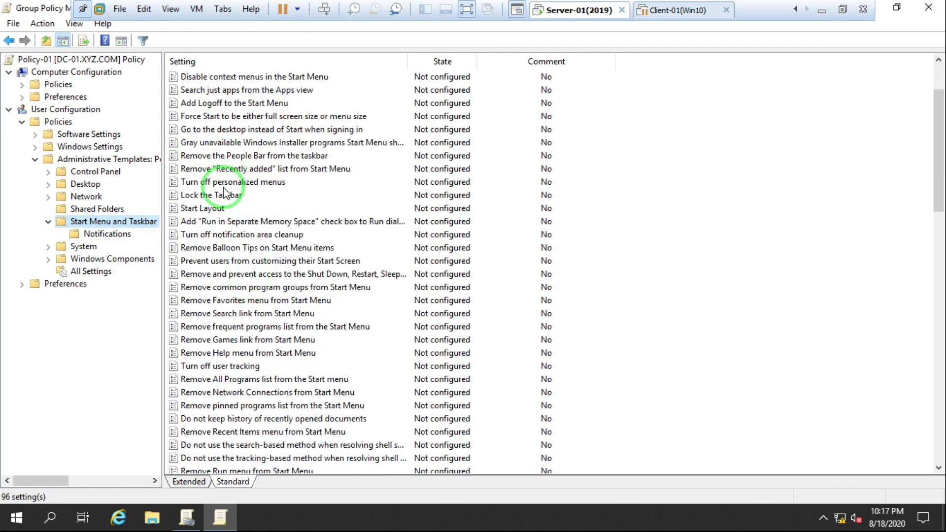
scroll(227, 251, "down", 1)
scroll(231, 276, "down", 1)
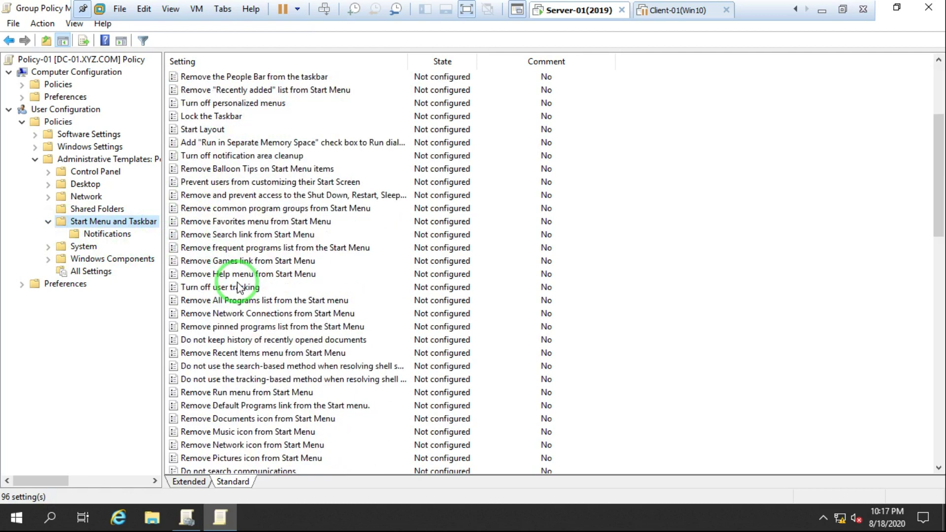
scroll(231, 316, "down", 1)
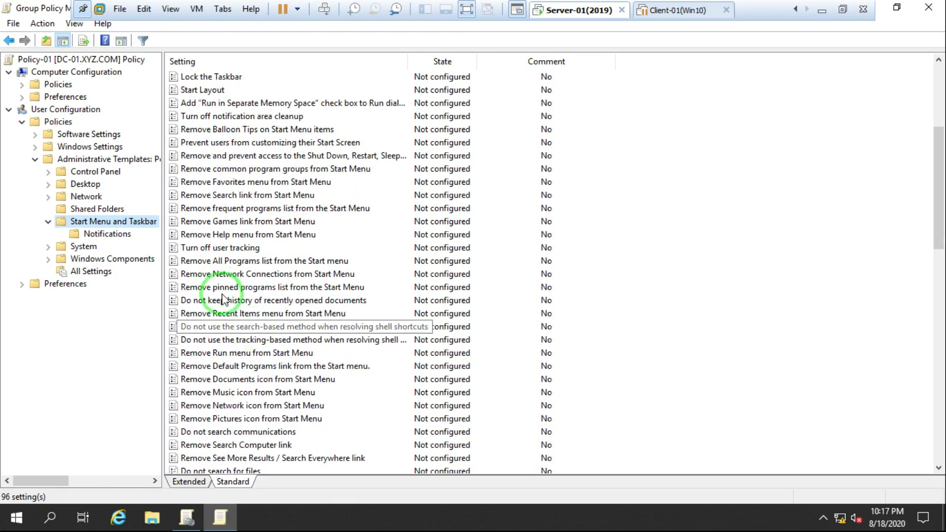
left_click(234, 354)
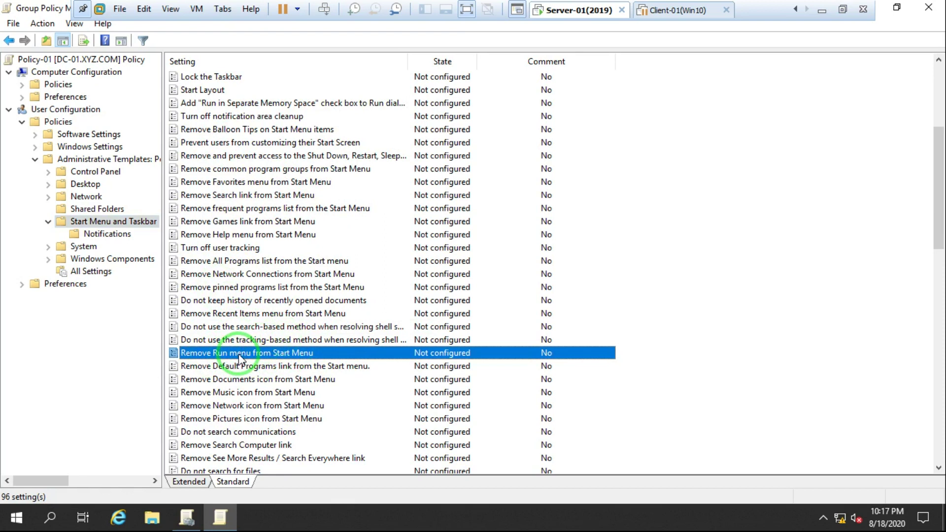
Restore the editor window from maximized and move it aside.
double_click(56, 10)
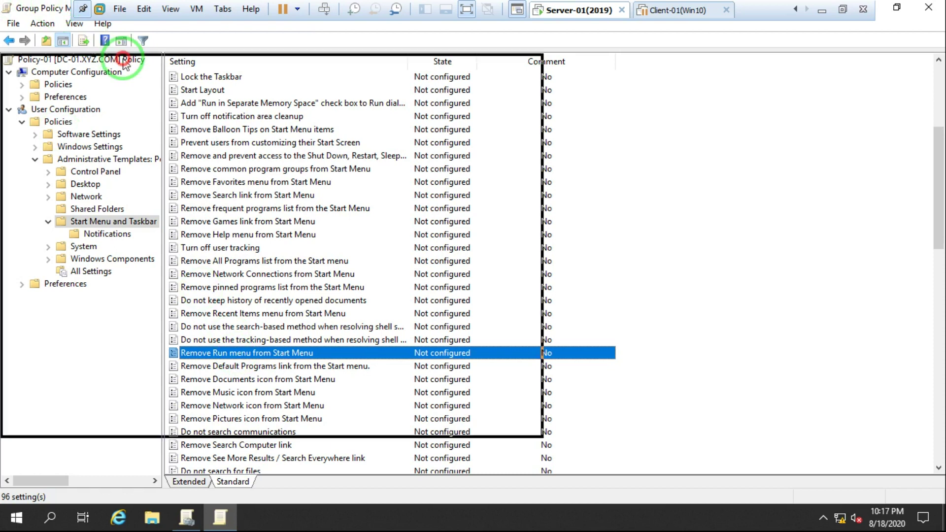
scroll(361, 230, "down", 2)
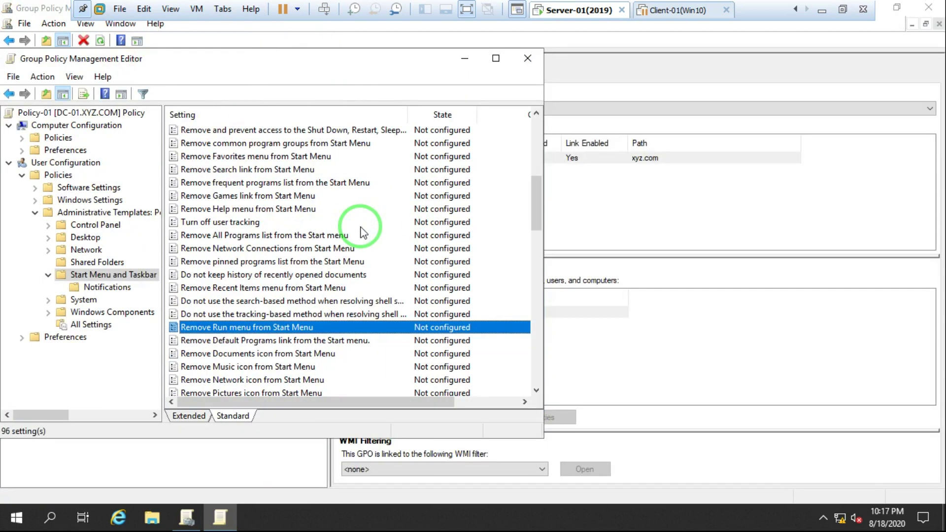
left_click_drag(230, 55, 379, 69)
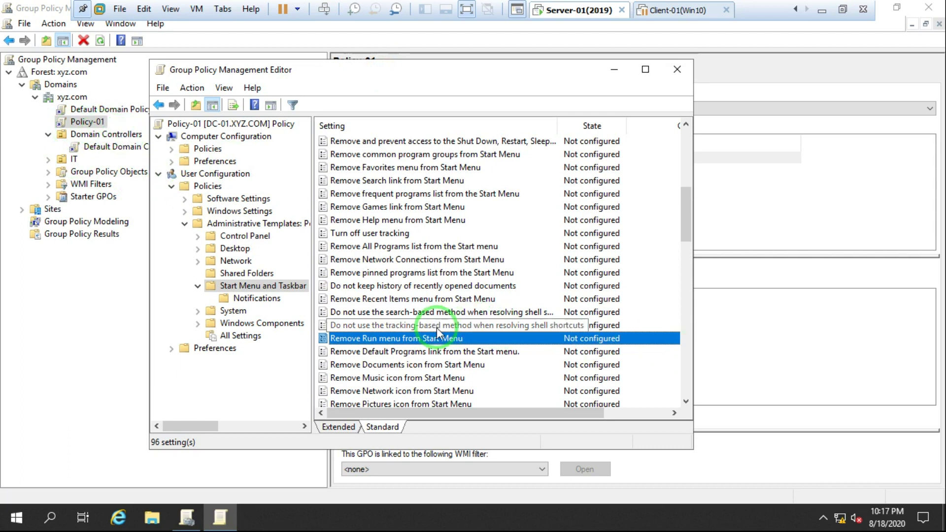
Set Remove Run menu from Start Menu to Enabled, apply it, and close the editor.
double_click(402, 339)
right_click(401, 338)
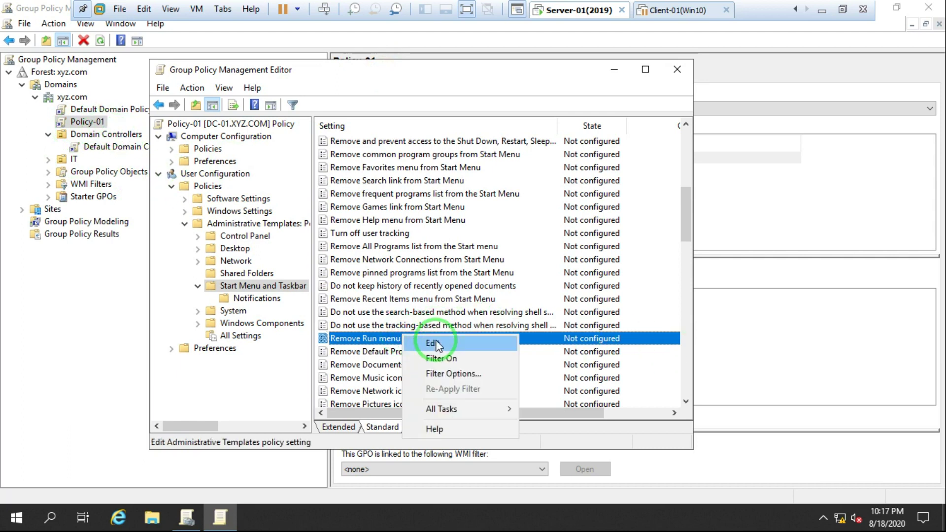
left_click(442, 340)
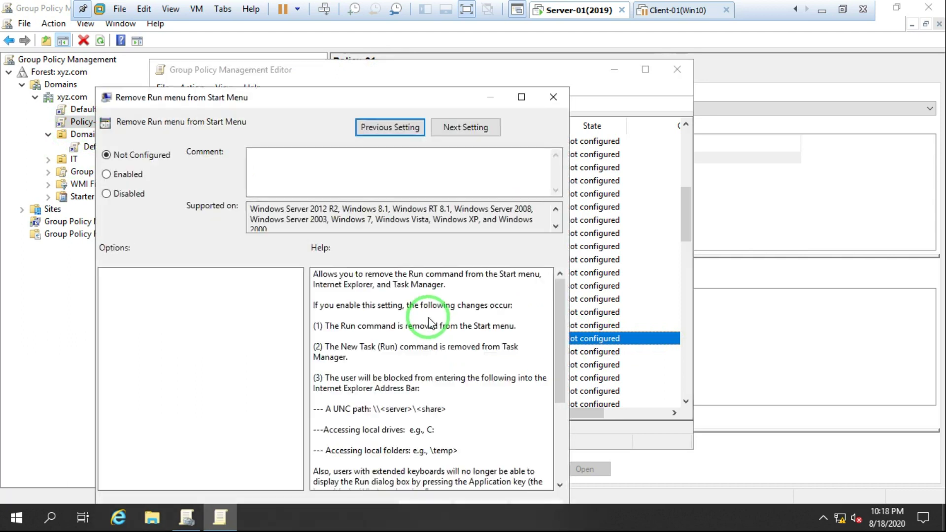
left_click(132, 176)
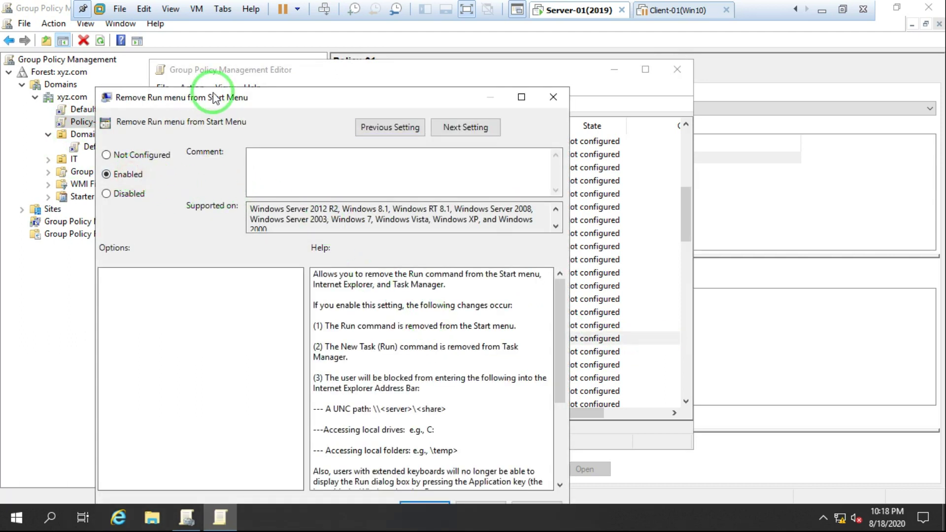
left_click_drag(279, 108, 284, 35)
left_click(522, 437)
left_click(427, 437)
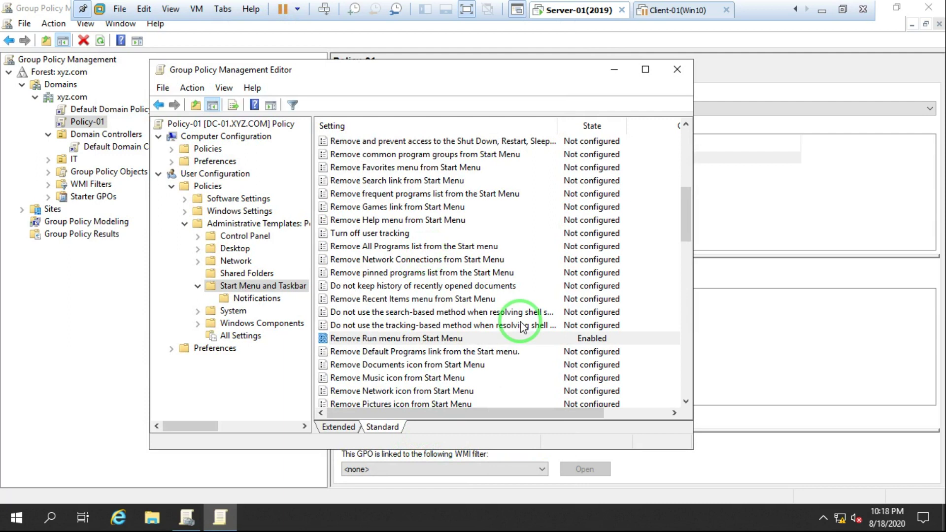
left_click(520, 338)
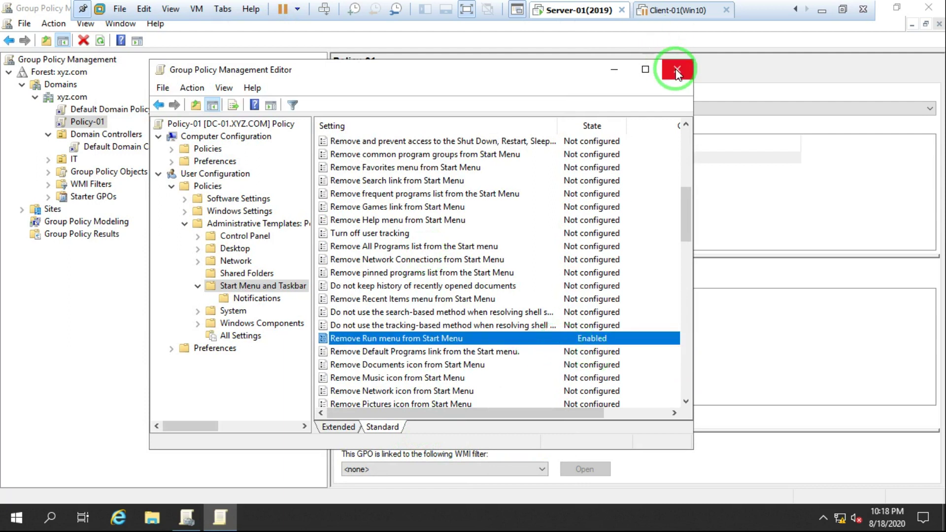
left_click(675, 68)
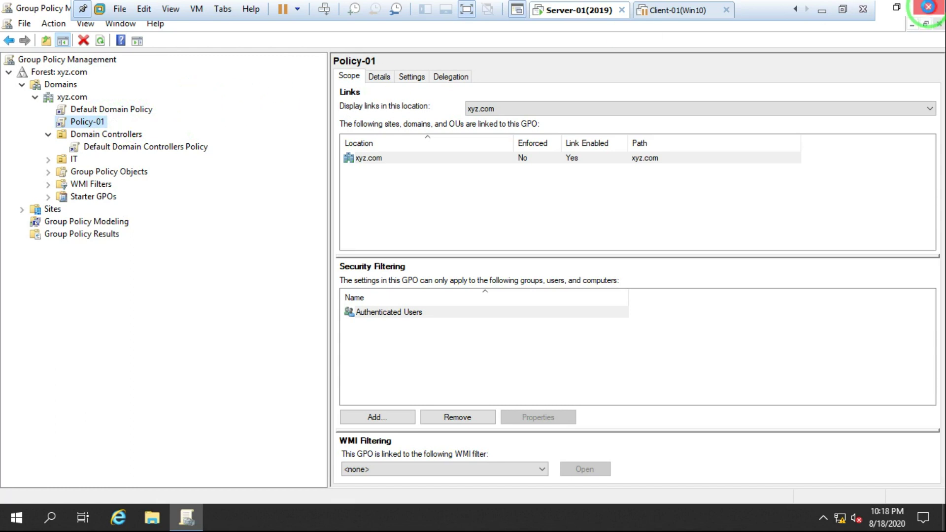
Close Group Policy Management and run gpupdate /force from the Run box.
left_click(928, 7)
key("super+r")
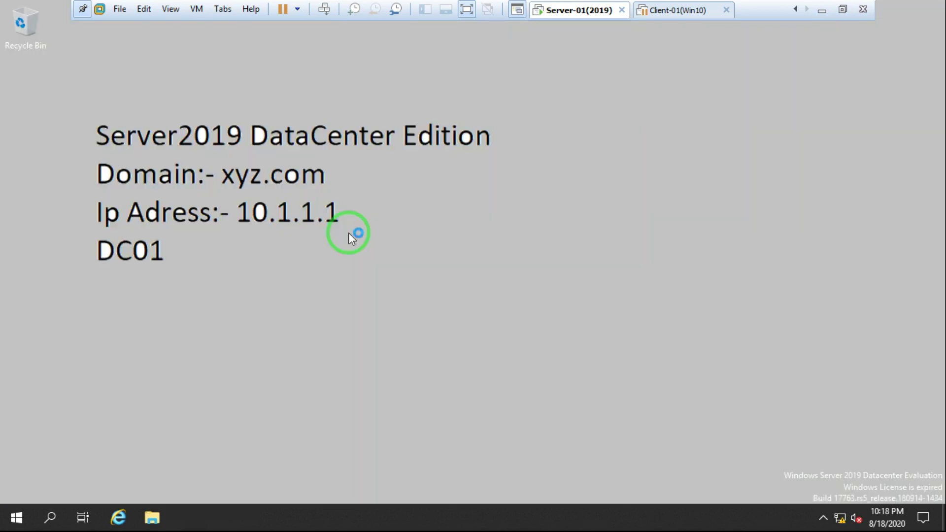
type("gpupdate /force")
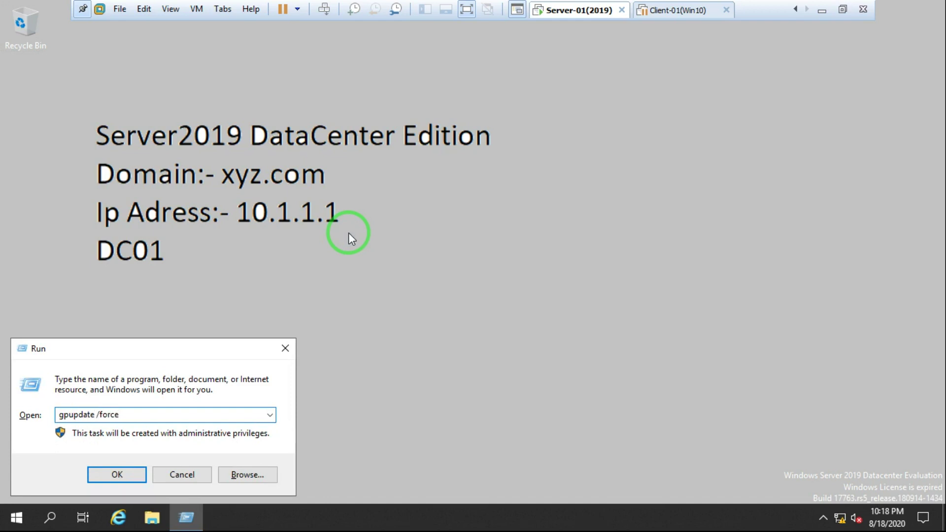
key("Return")
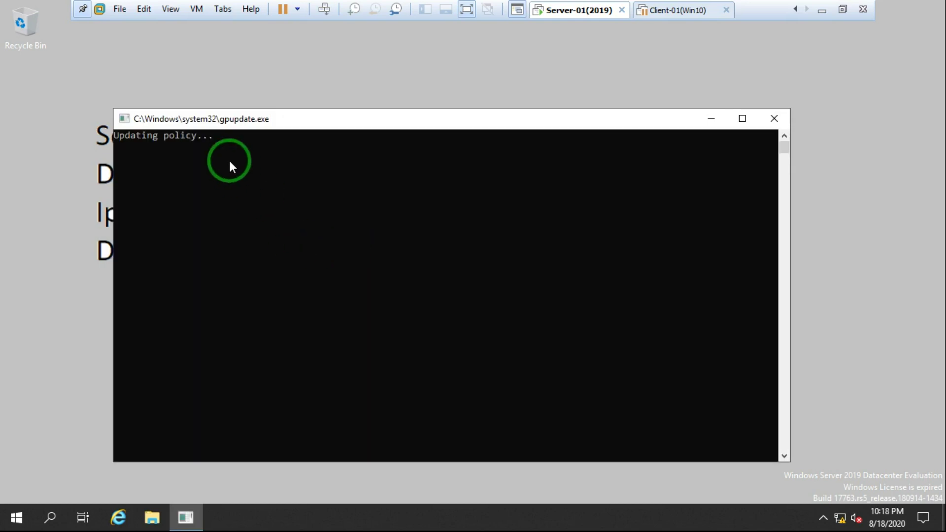
left_click_drag(251, 123, 226, 87)
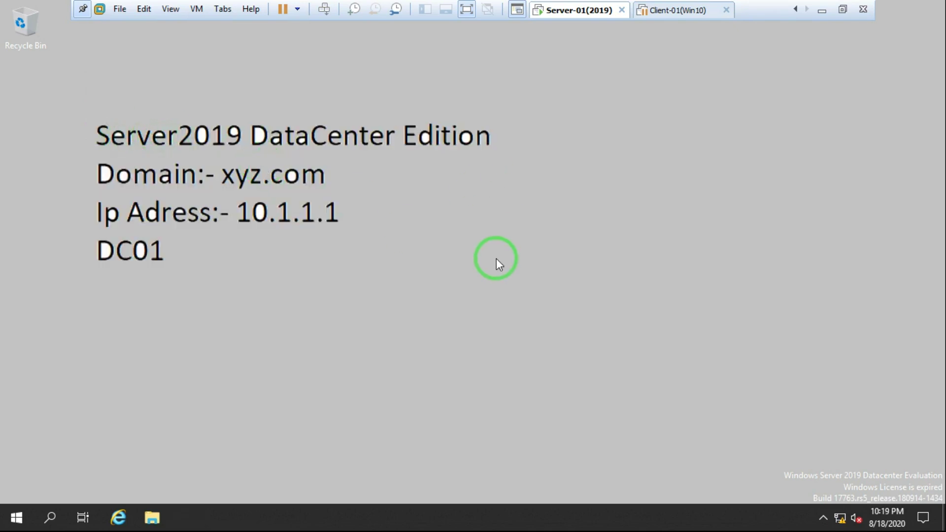
Confirm Win+R now shows the Restrictions error, then expand Start's Windows Administrative Tools.
key("super+r")
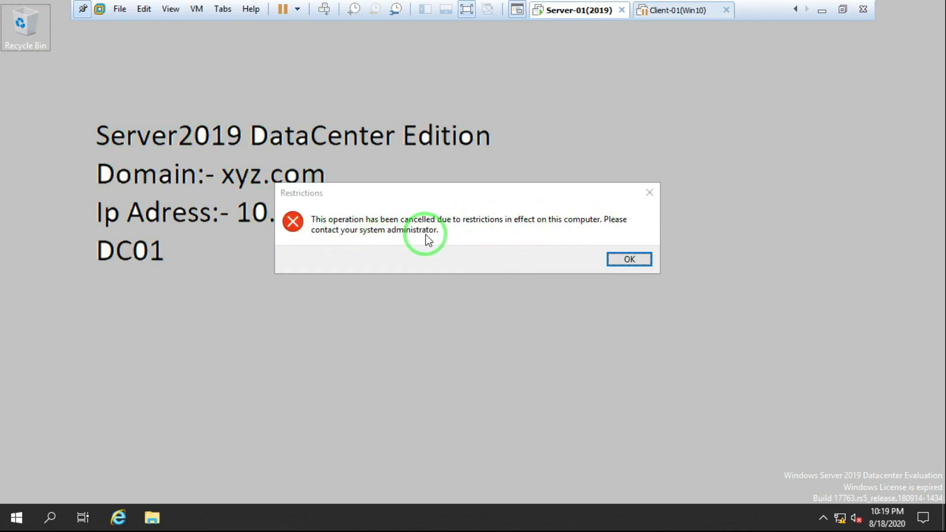
left_click(626, 256)
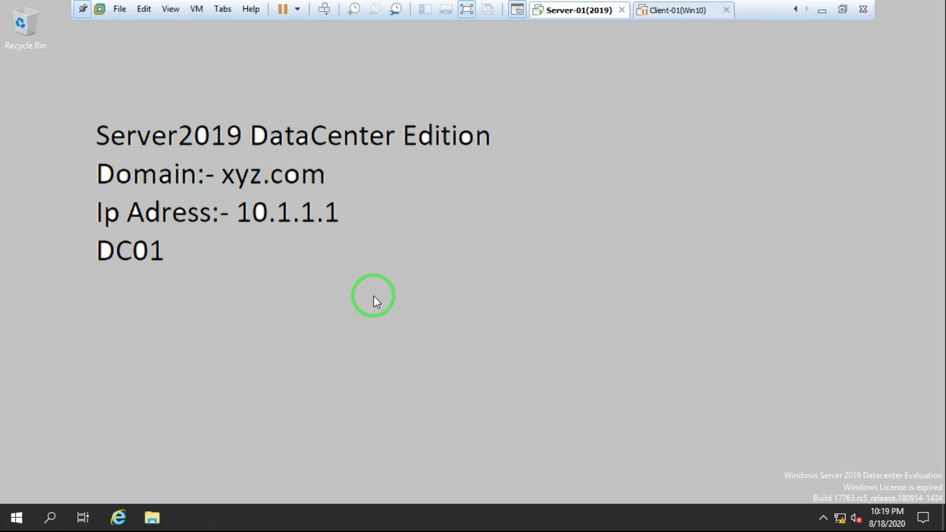
left_click(14, 525)
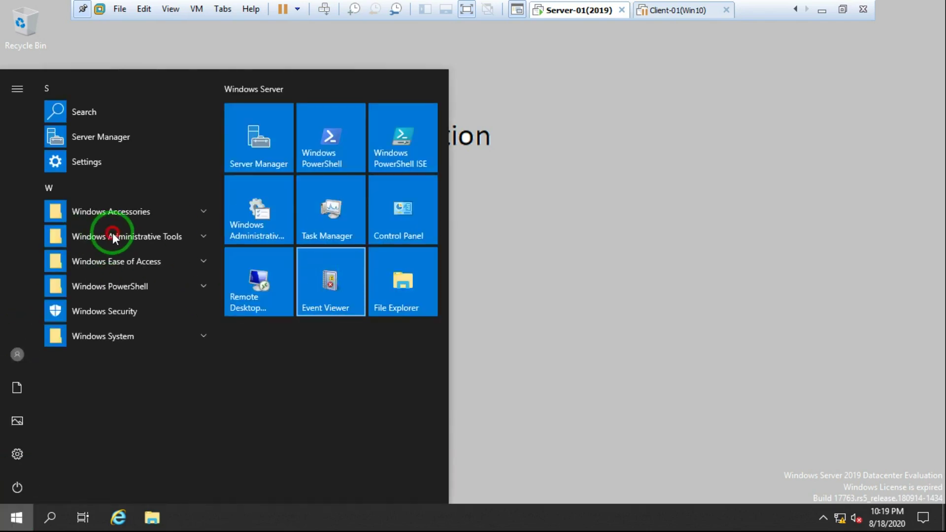
left_click(113, 233)
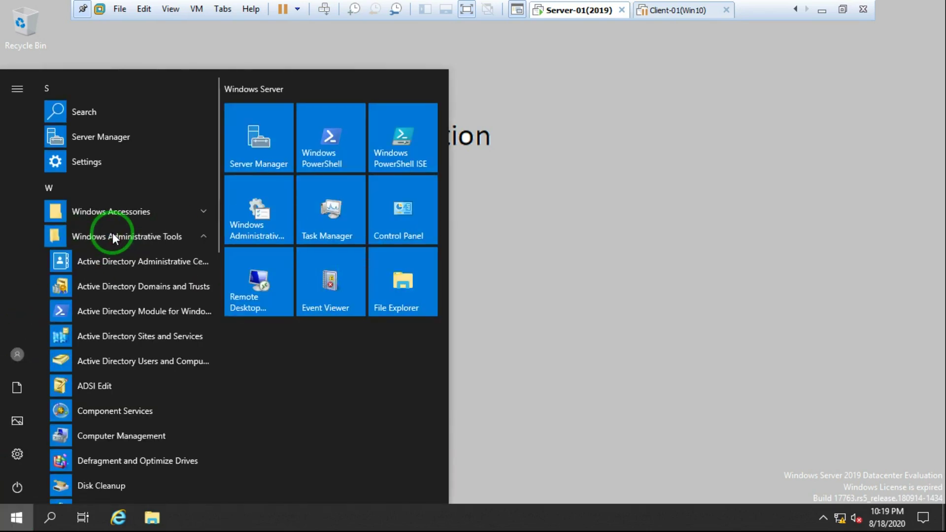
Launch Active Directory Users and Computers and move group G5 from IT into Users.
left_click(159, 360)
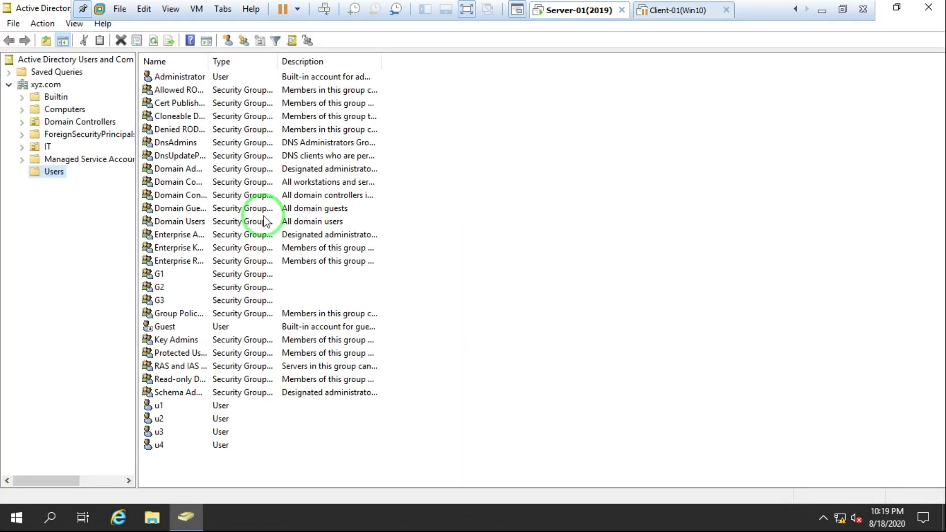
left_click(46, 148)
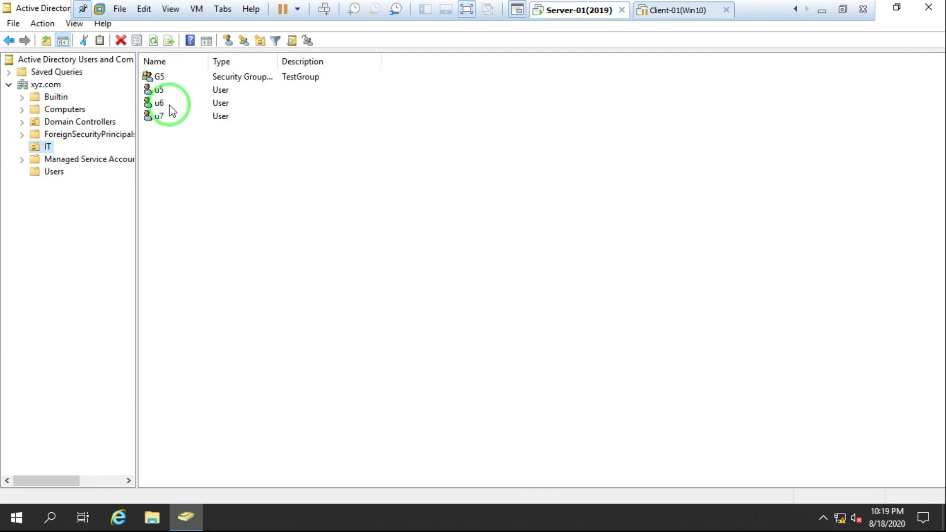
right_click(160, 77)
left_click(200, 100)
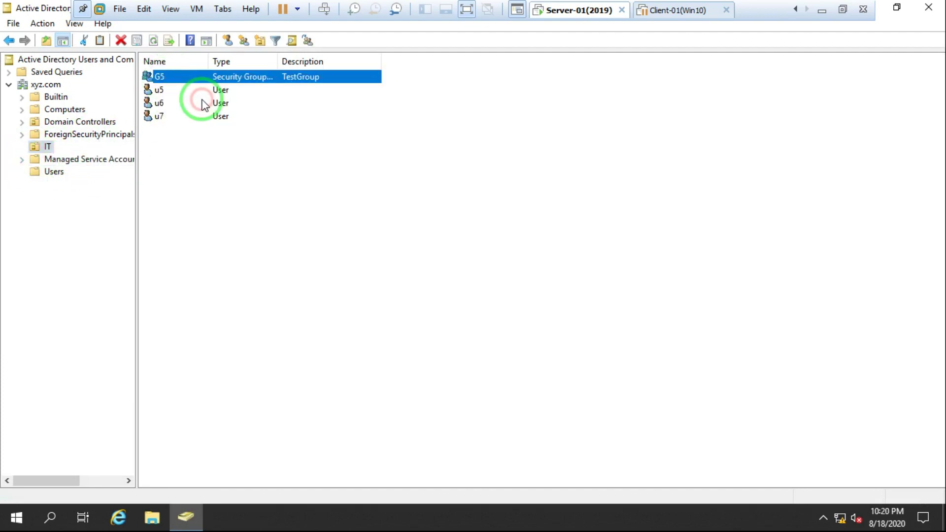
left_click(116, 180)
left_click(195, 252)
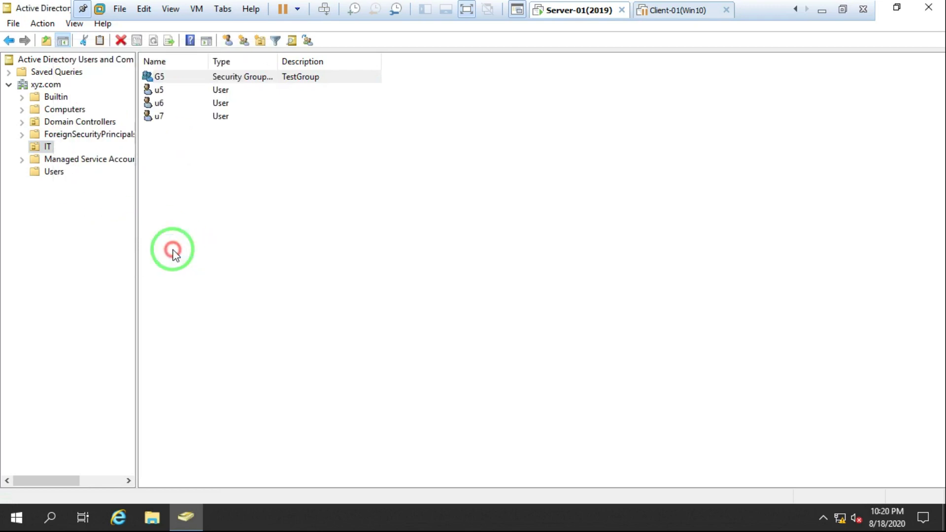
left_click(51, 172)
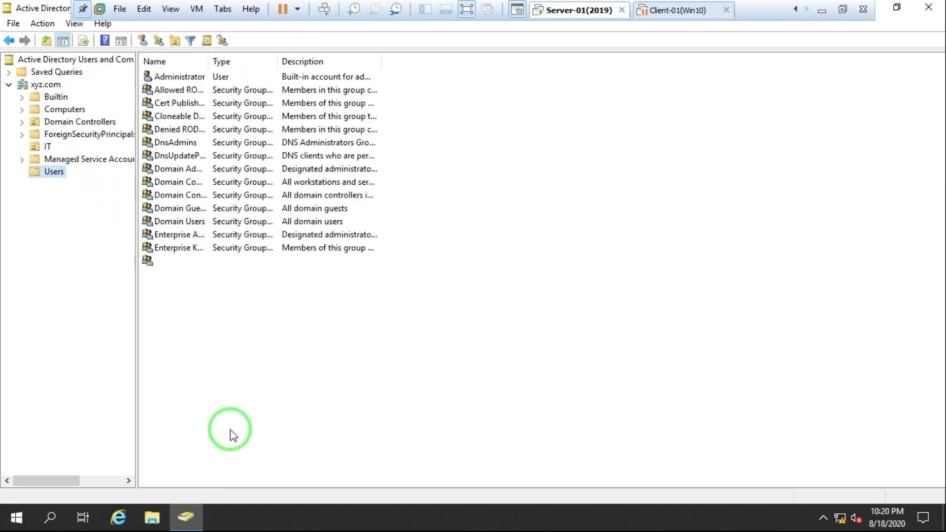
left_click(162, 405)
Select users u1–u4 and move them into the IT OU.
left_click(160, 418, "ctrl")
left_click(158, 431, "ctrl")
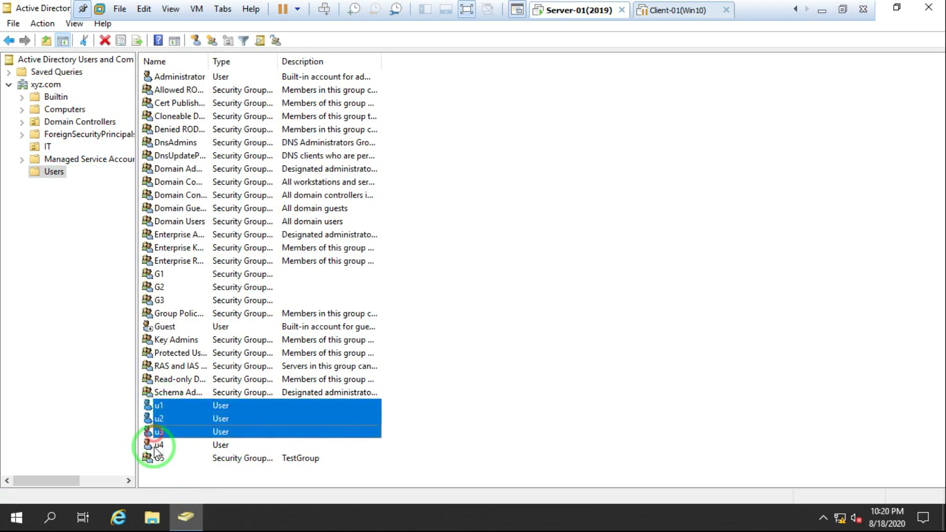
left_click(157, 445, "ctrl")
right_click(162, 419)
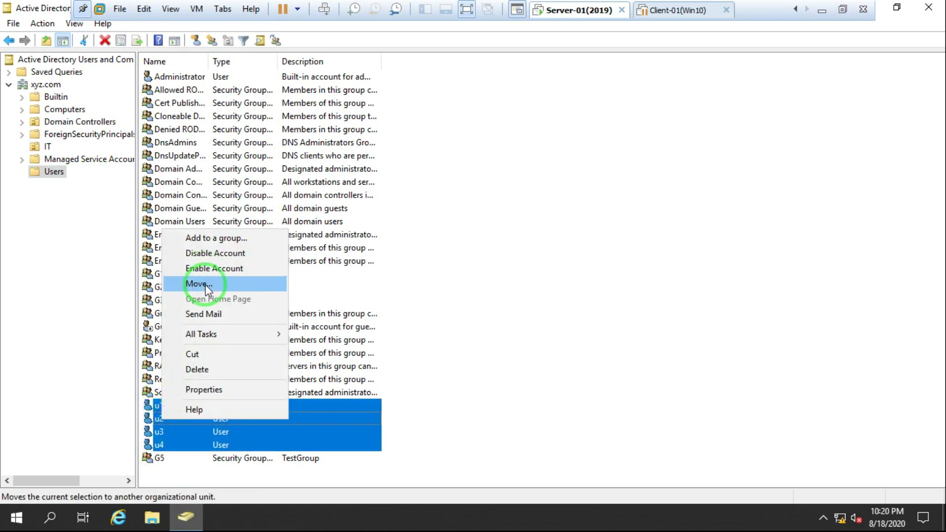
left_click(205, 284)
left_click(109, 157)
left_click(178, 250)
Open the IT OU and refresh it to confirm u1–u4 appear beside u5–u7.
left_click(46, 147)
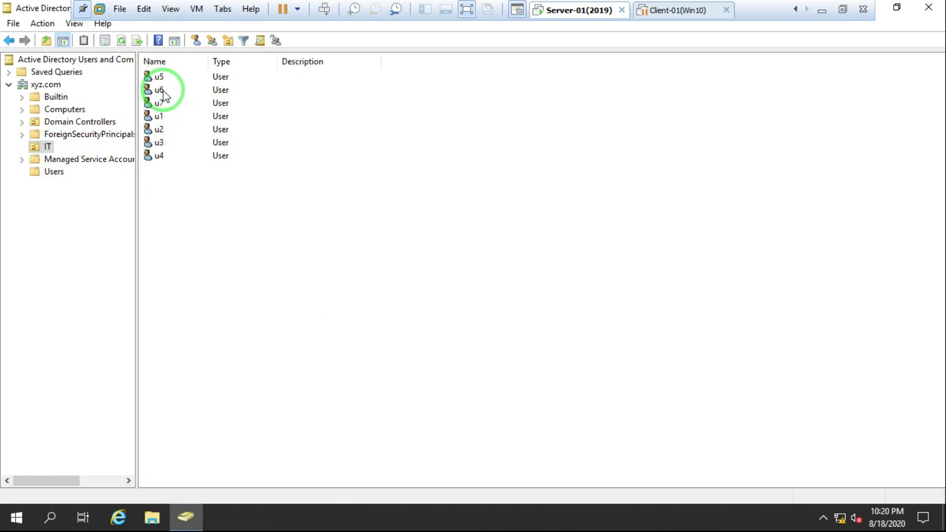
right_click(362, 202)
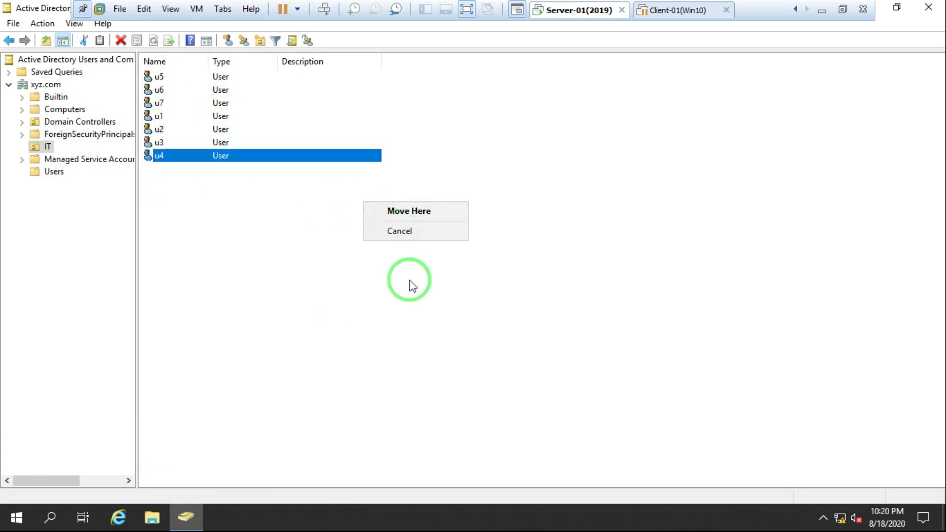
left_click(410, 283)
right_click(363, 208)
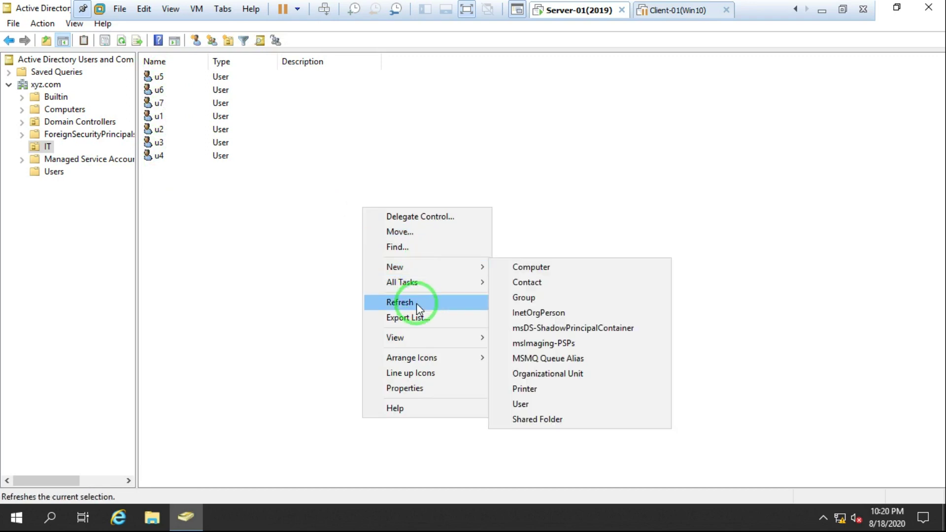
left_click(416, 303)
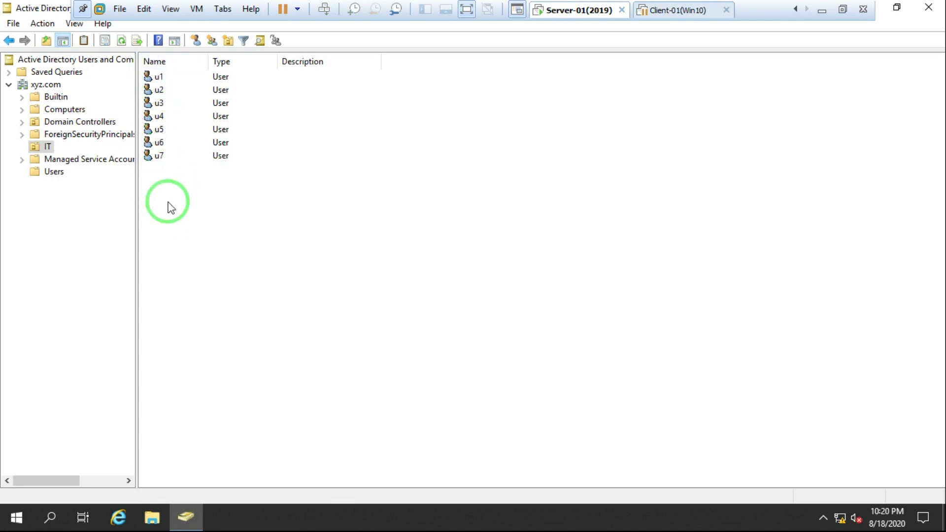
Close ADUC and launch Group Policy Management from Windows Administrative Tools.
left_click(928, 7)
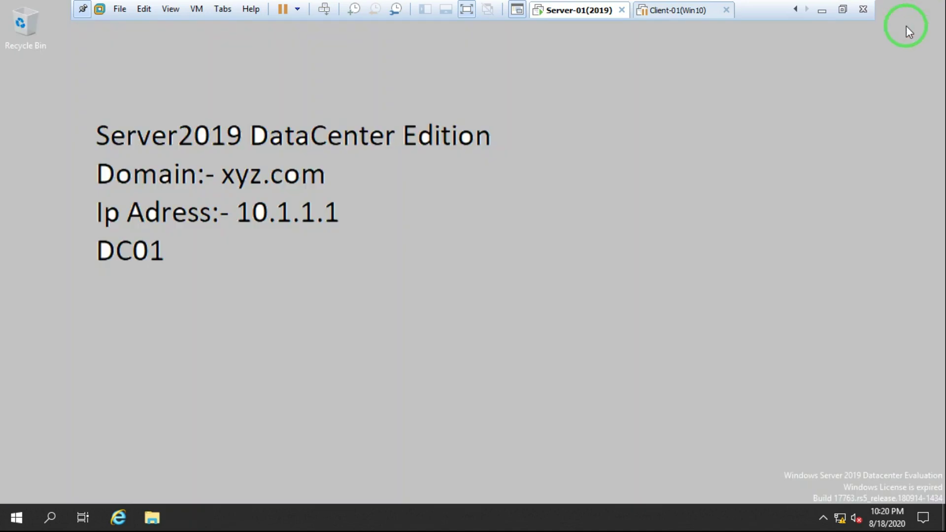
left_click(12, 516)
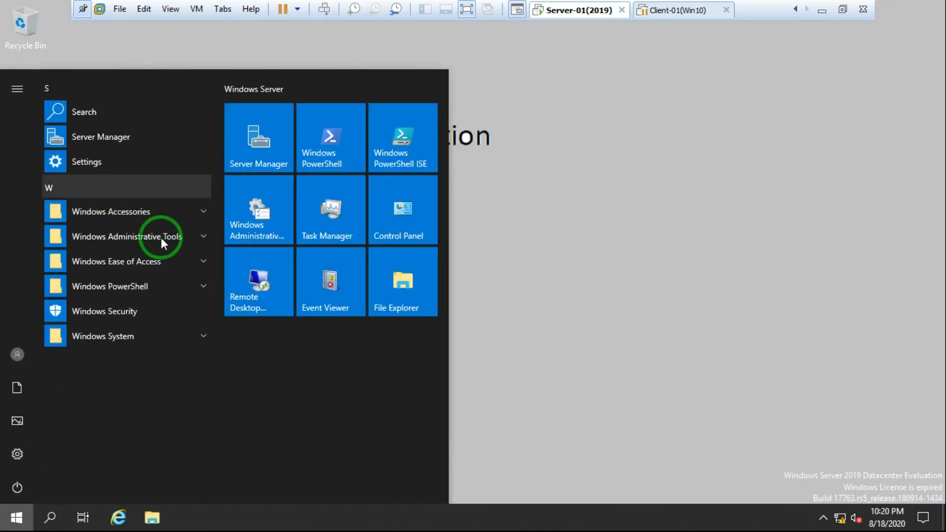
left_click(143, 241)
scroll(121, 418, "down", 2)
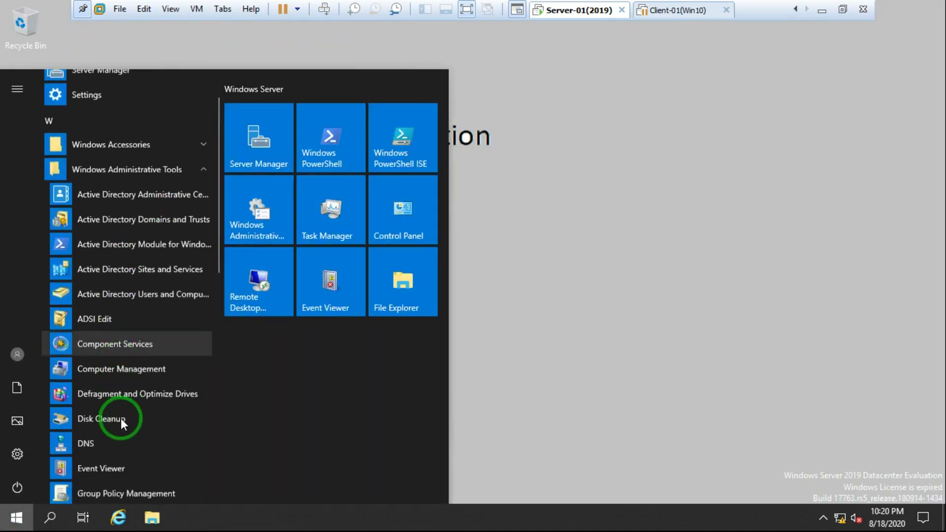
scroll(120, 418, "down", 2)
left_click(109, 427)
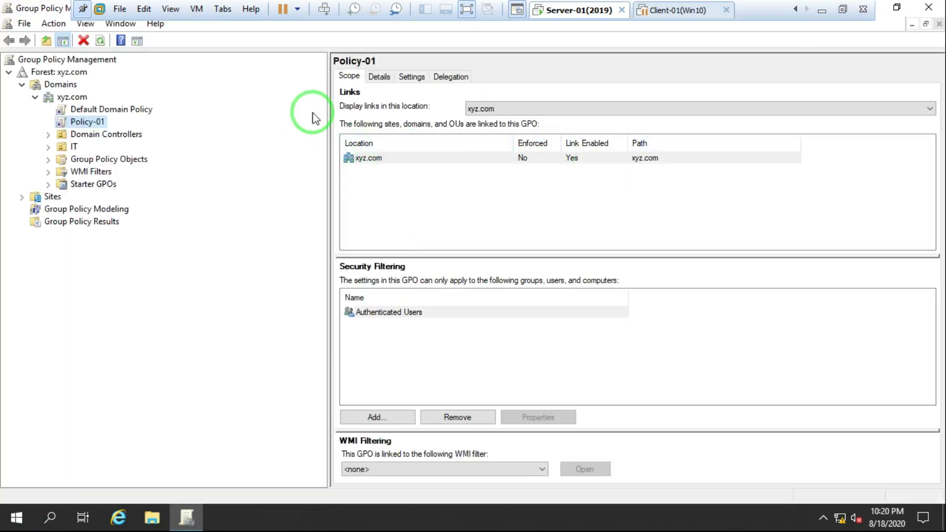
Delete Policy-01's xyz.com link, then check Policy-01 under Group Policy Objects.
left_click_drag(329, 123, 165, 123)
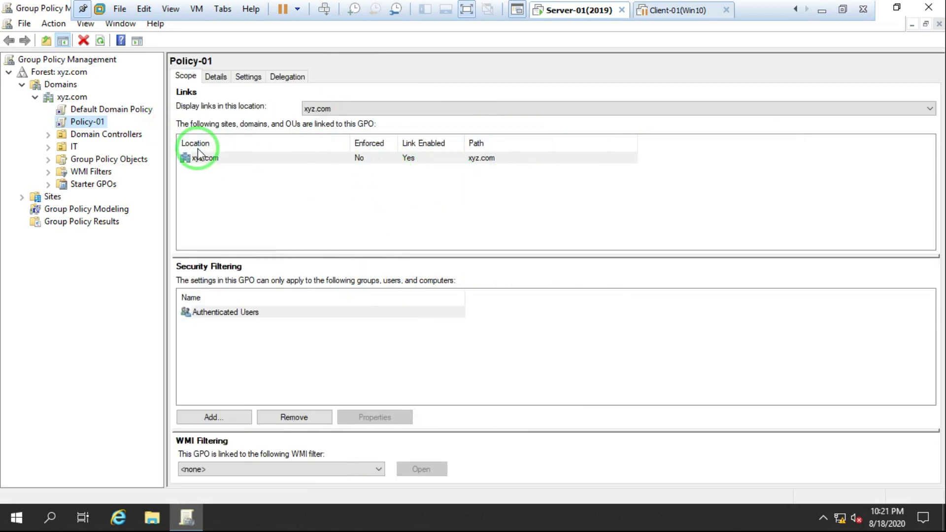
right_click(206, 159)
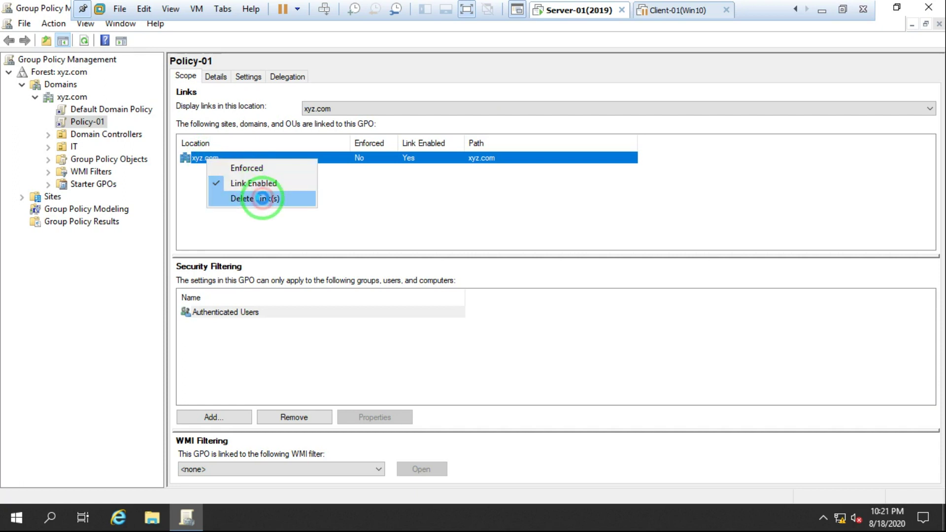
left_click(265, 199)
left_click(468, 288)
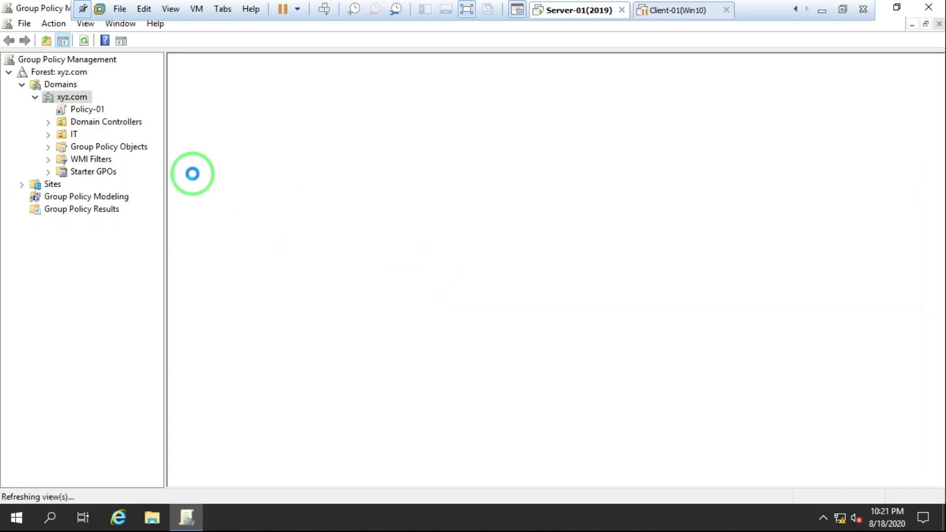
left_click(77, 148)
double_click(76, 148)
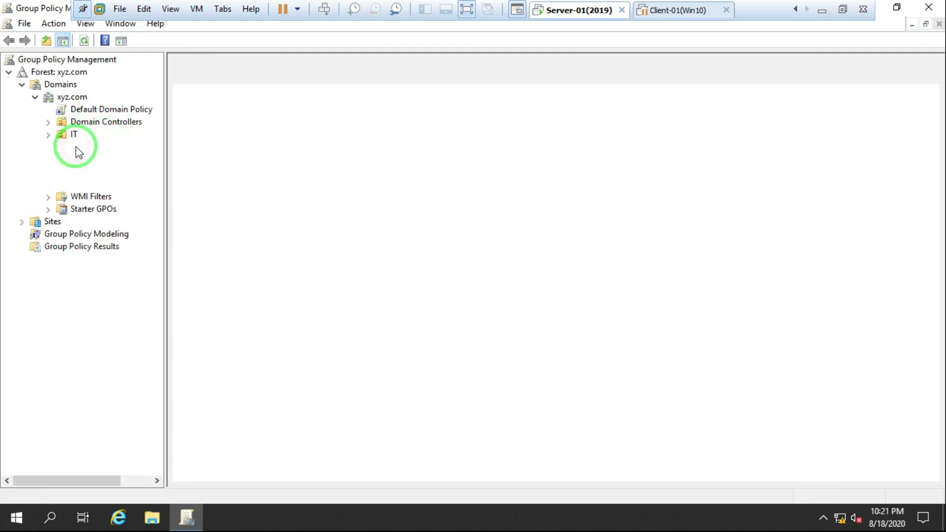
left_click(102, 185)
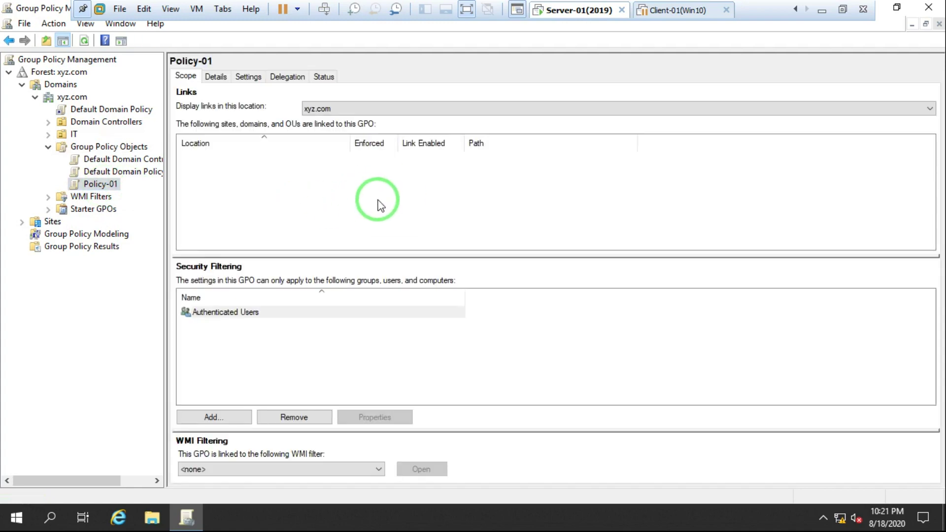
Link the existing Policy-01 GPO to the IT OU and check the new link under IT.
left_click(73, 136)
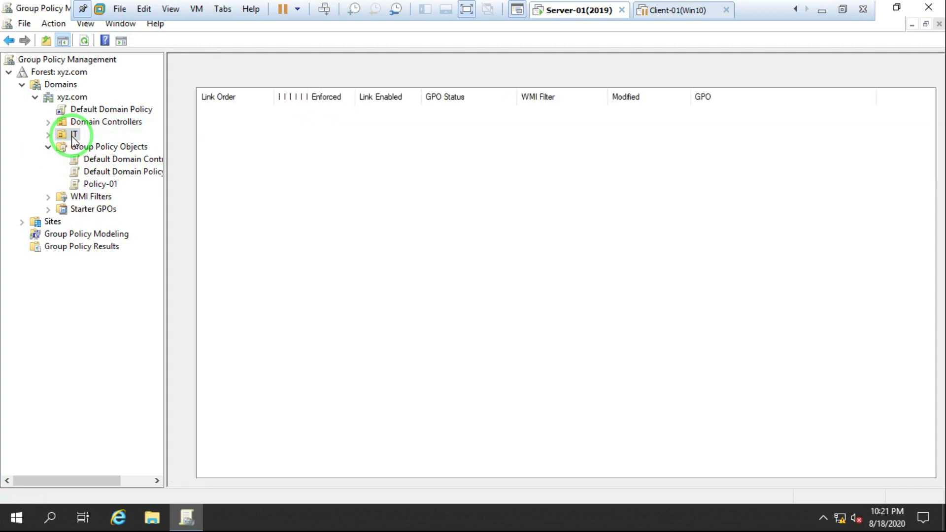
right_click(72, 136)
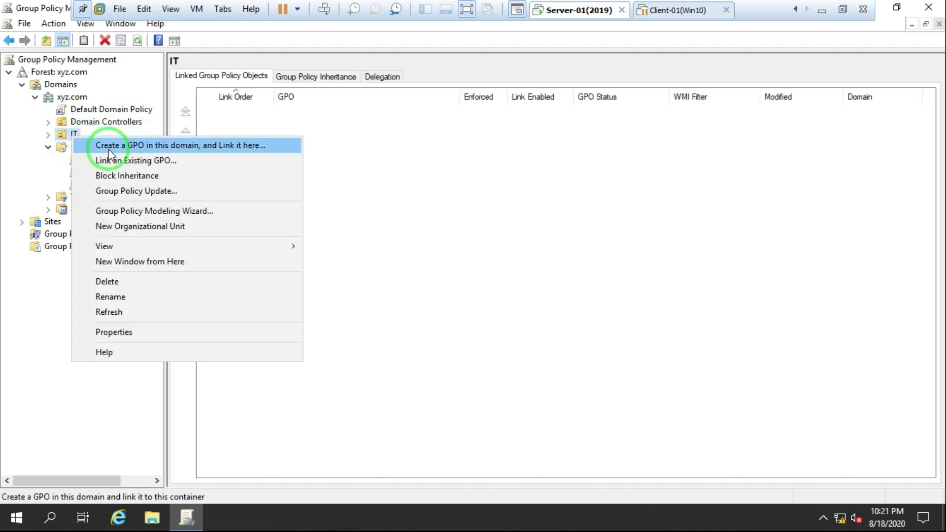
left_click(169, 161)
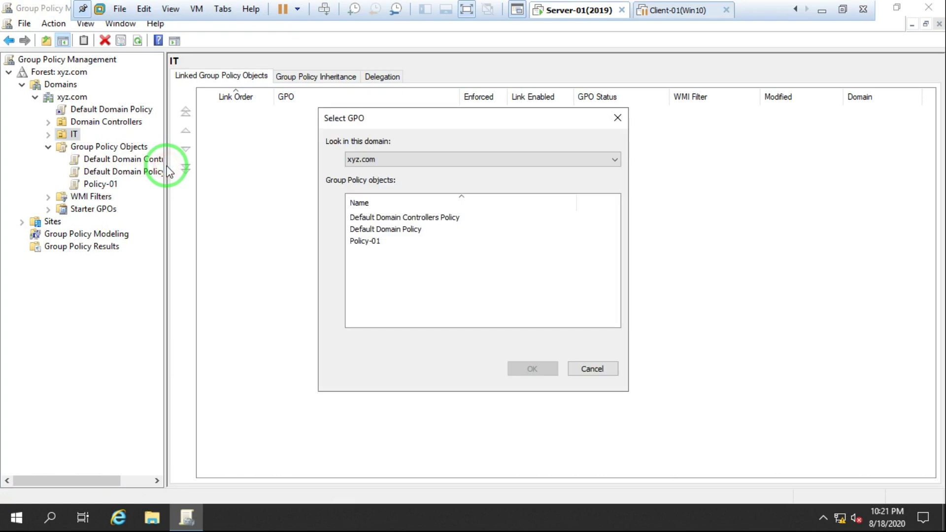
left_click(362, 240)
left_click(526, 367)
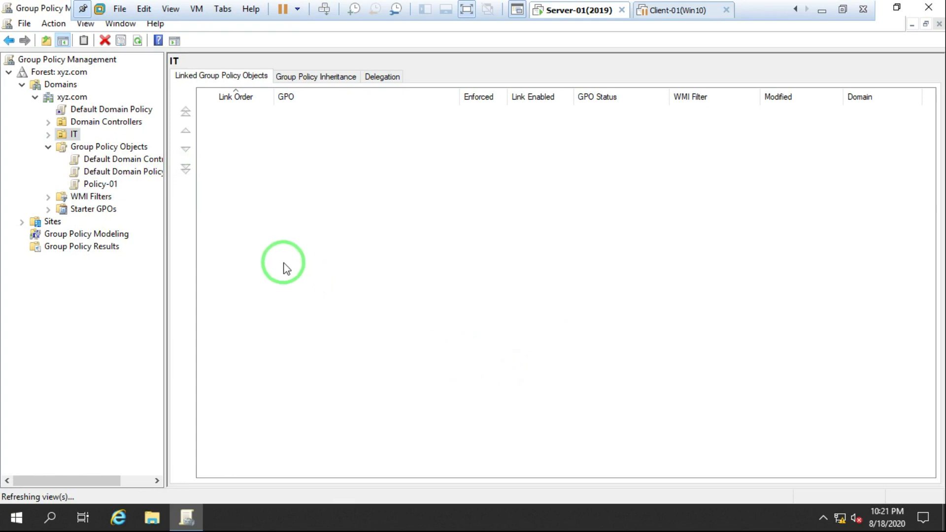
left_click(47, 134)
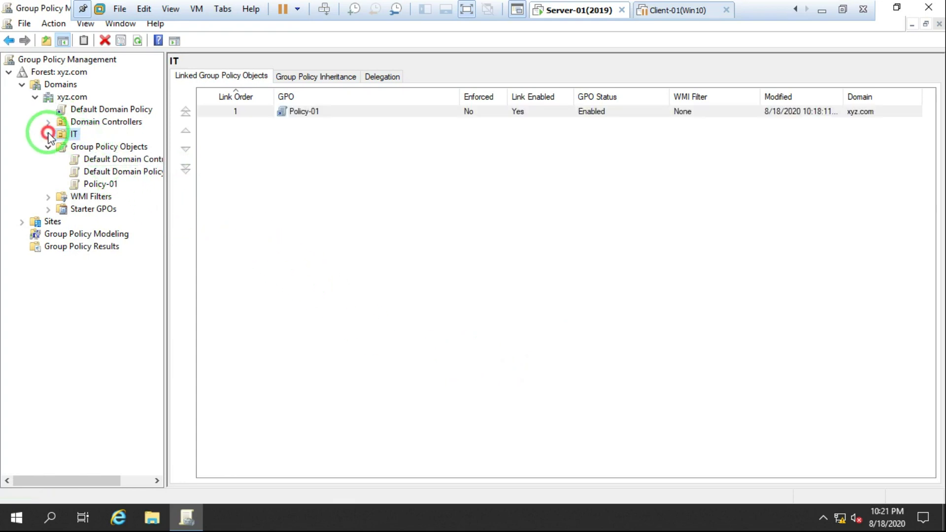
right_click(106, 148)
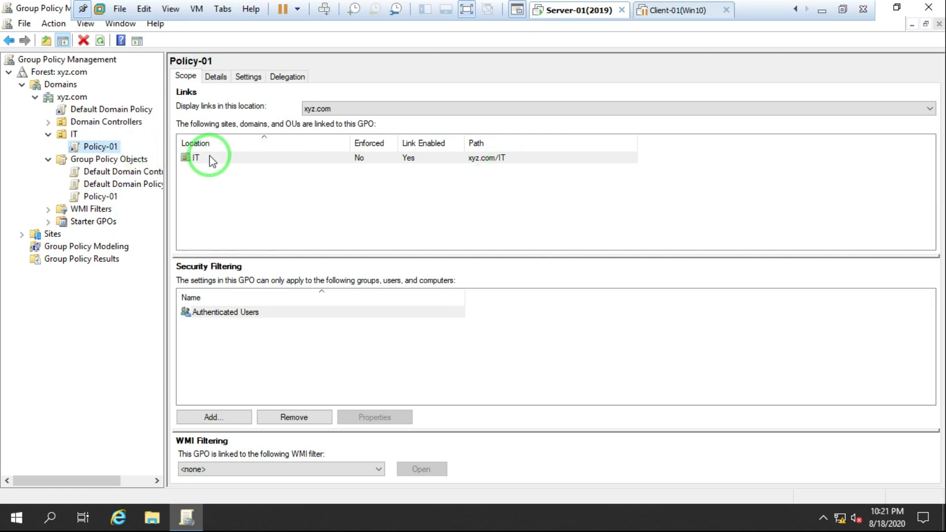
Find cmd from the Start menu search and launch Command Prompt.
left_click(17, 517)
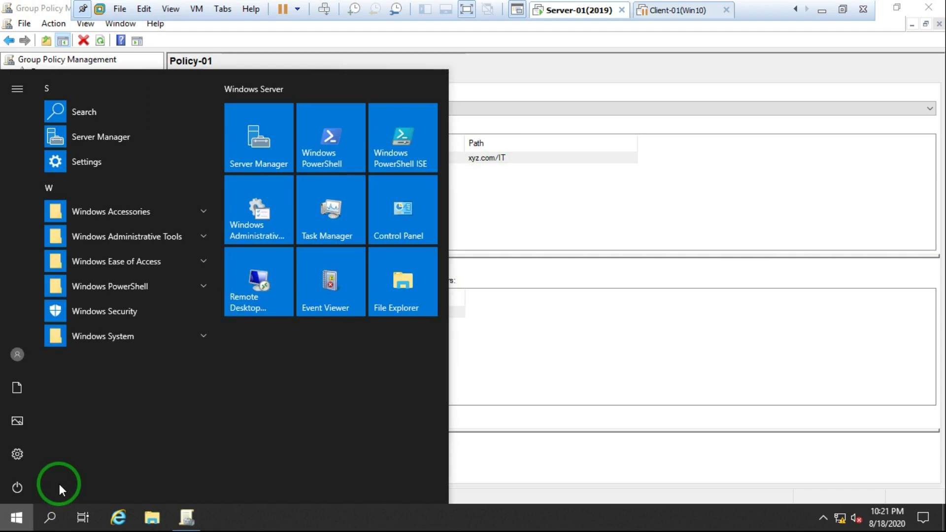
type("c")
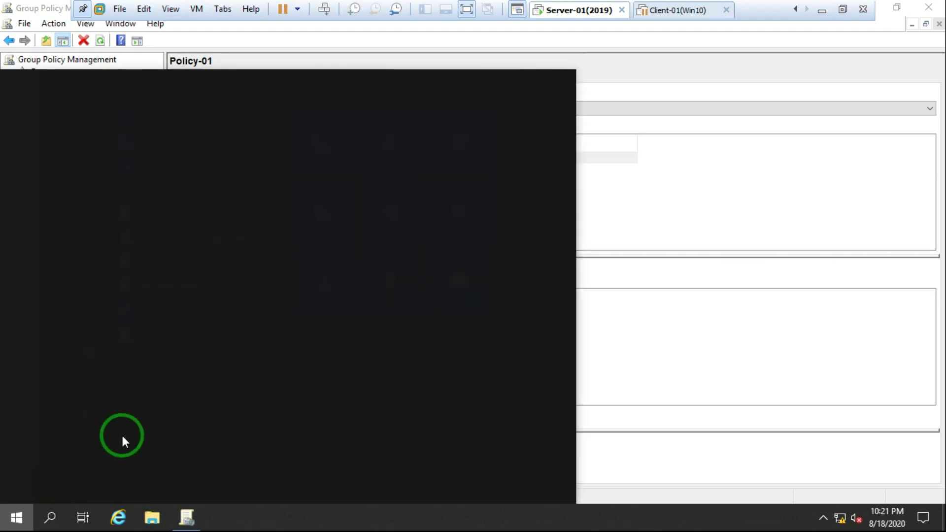
type("md")
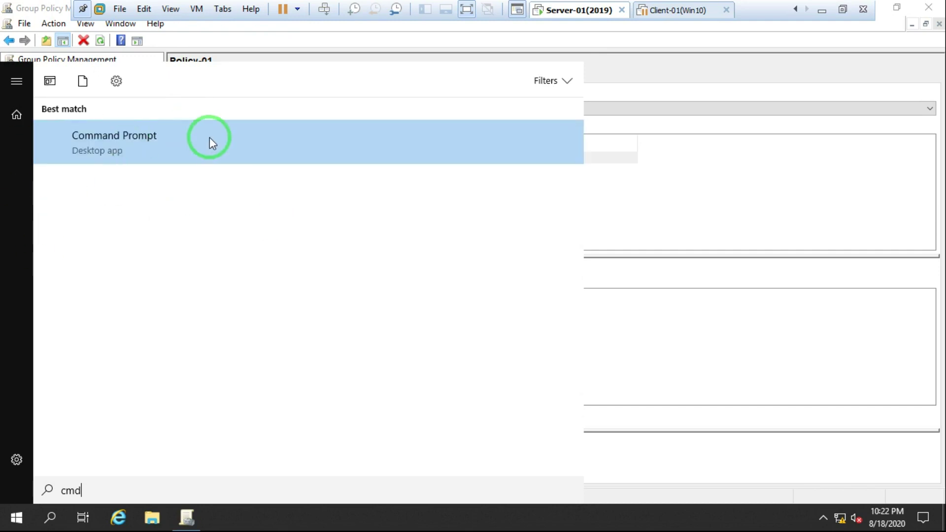
left_click(70, 148)
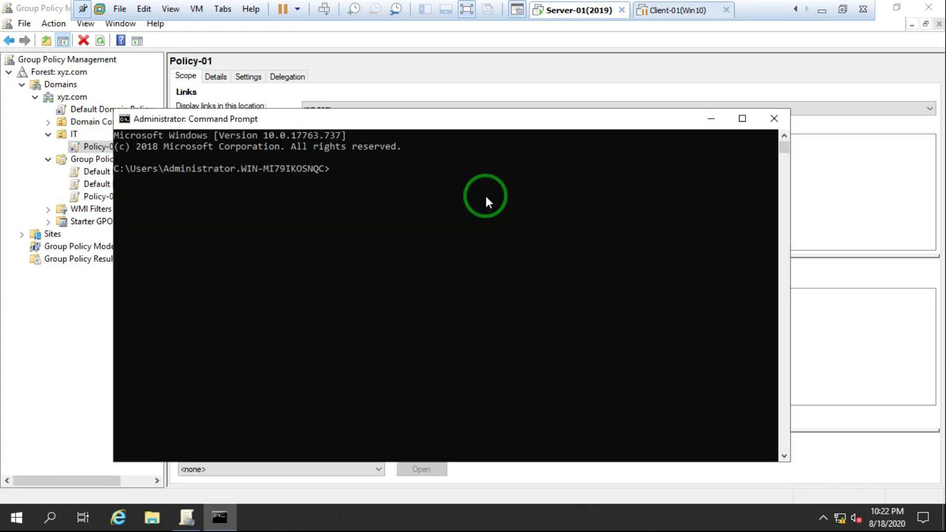
Run gpupdate /force until both policy updates succeed, then exit the console.
type("gpupdate /force")
key("Return")
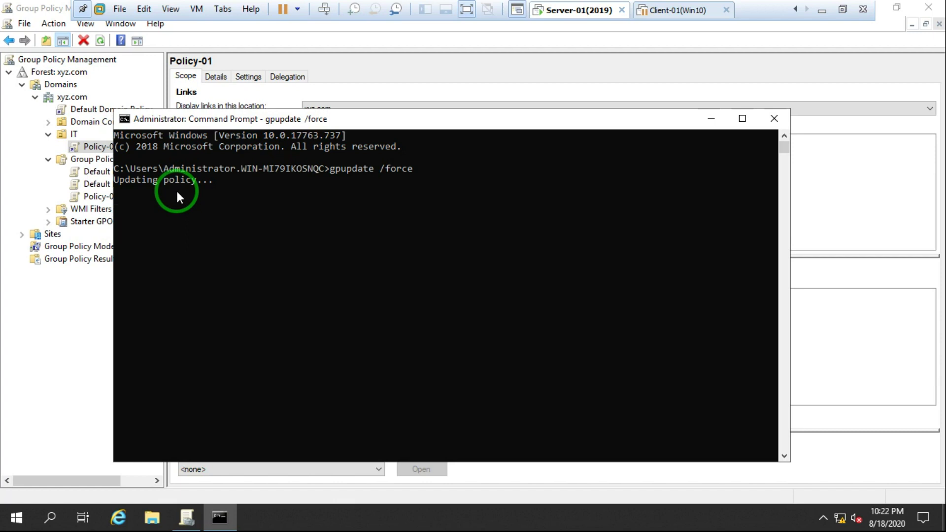
left_click_drag(439, 121, 427, 91)
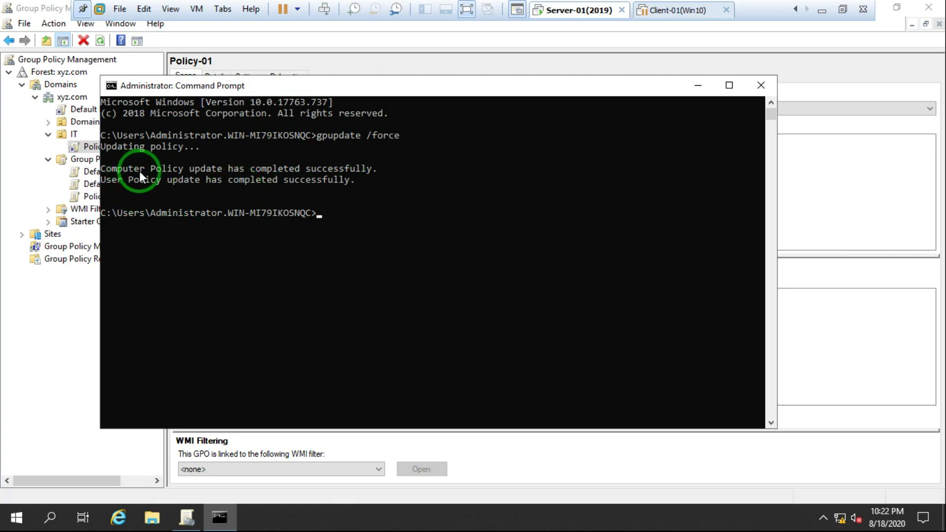
type("exit")
key("Return")
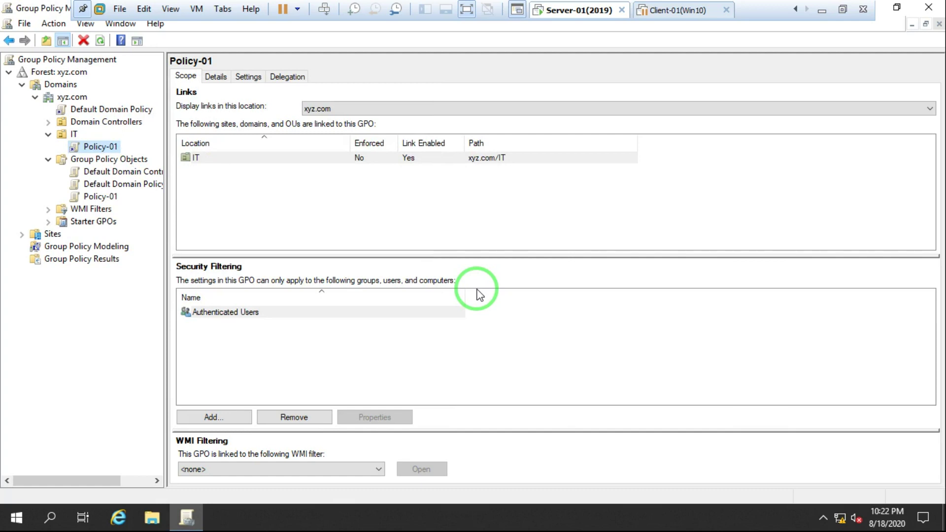
Dismiss the Run box unused and minimize the VMware server window to show the host desktop.
key("super+r")
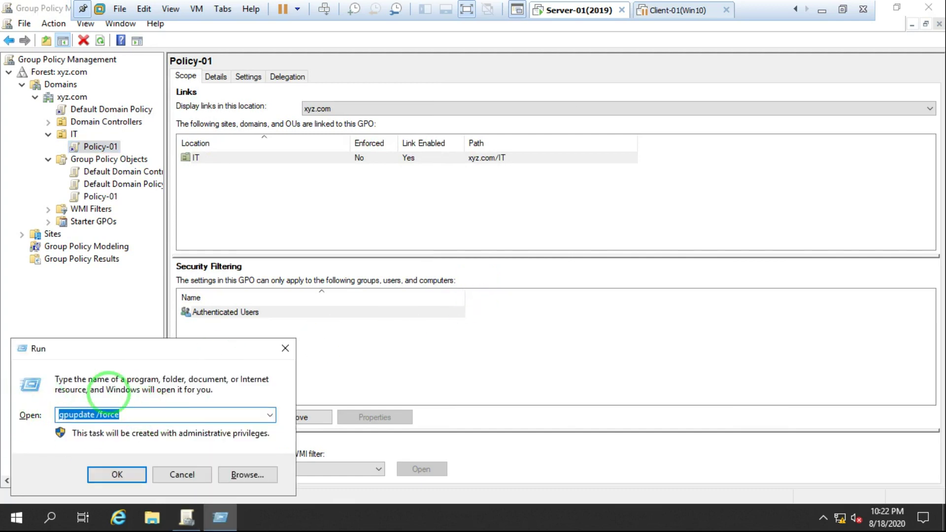
left_click(286, 350)
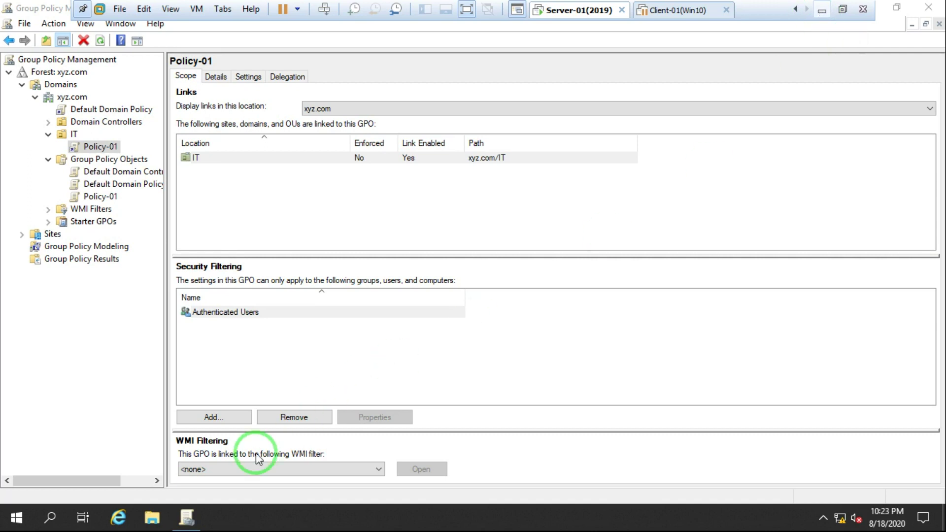
left_click(821, 10)
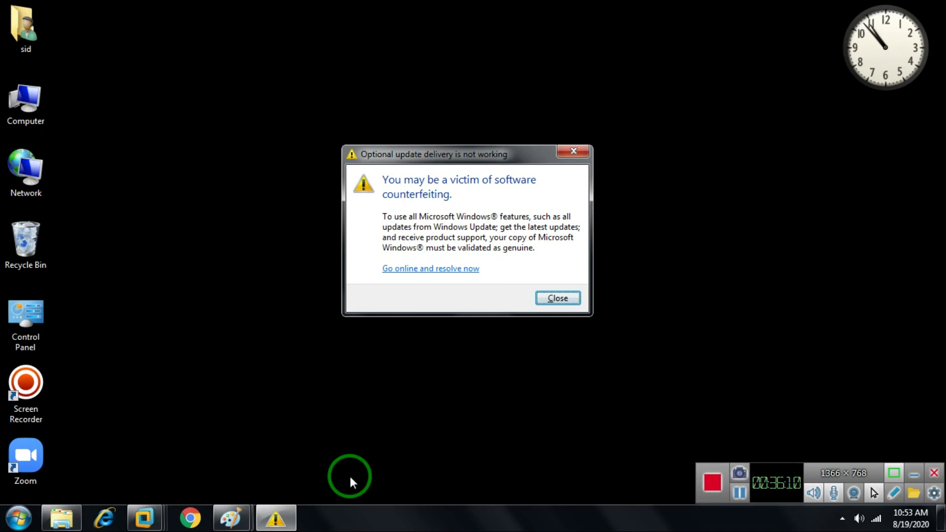
Switch to the Paint window with the GPO tools notes and dismiss the not-genuine notification.
left_click(230, 517)
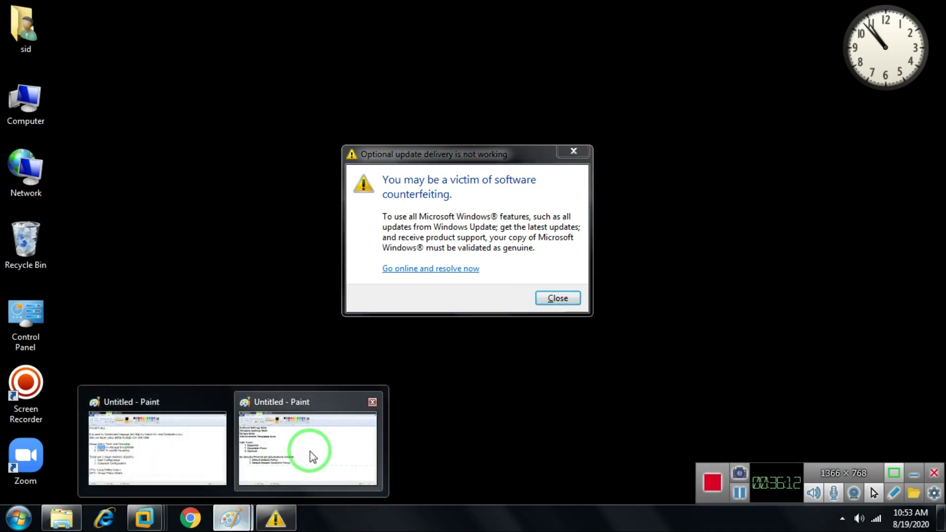
left_click(311, 450)
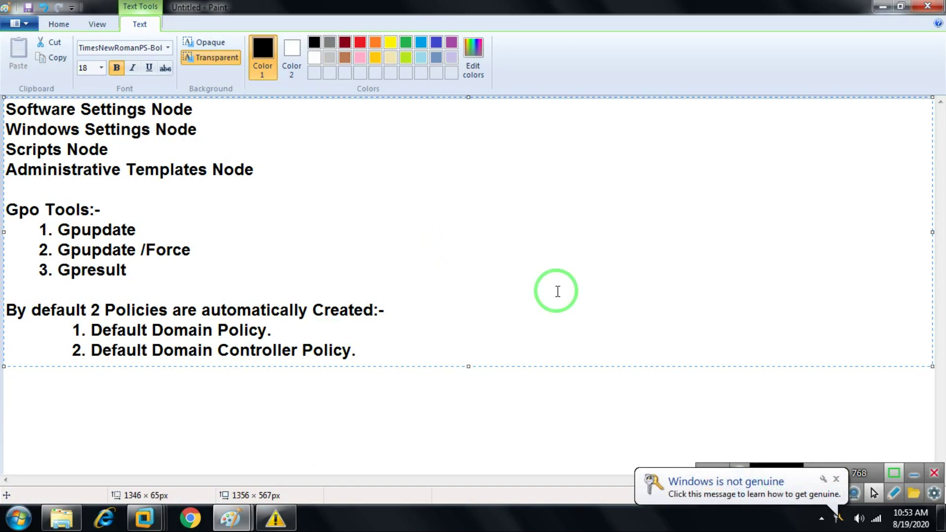
left_click(836, 478)
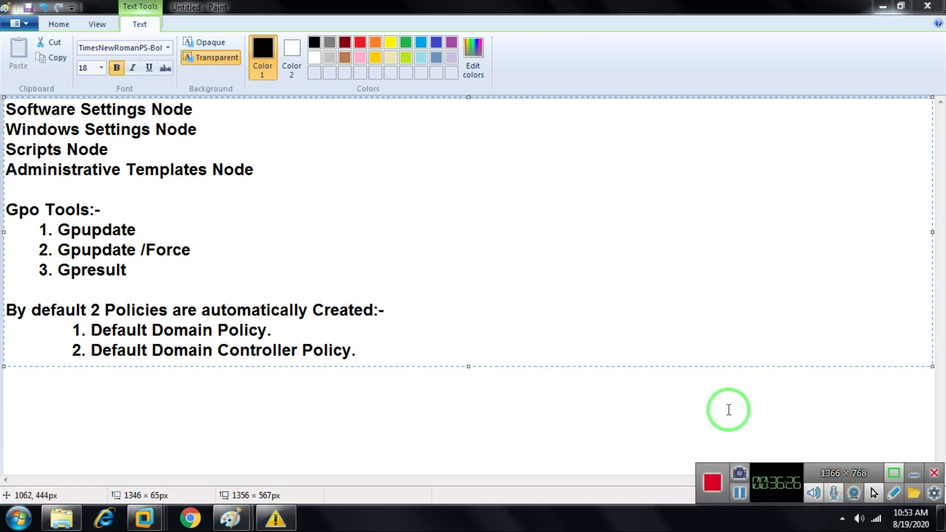